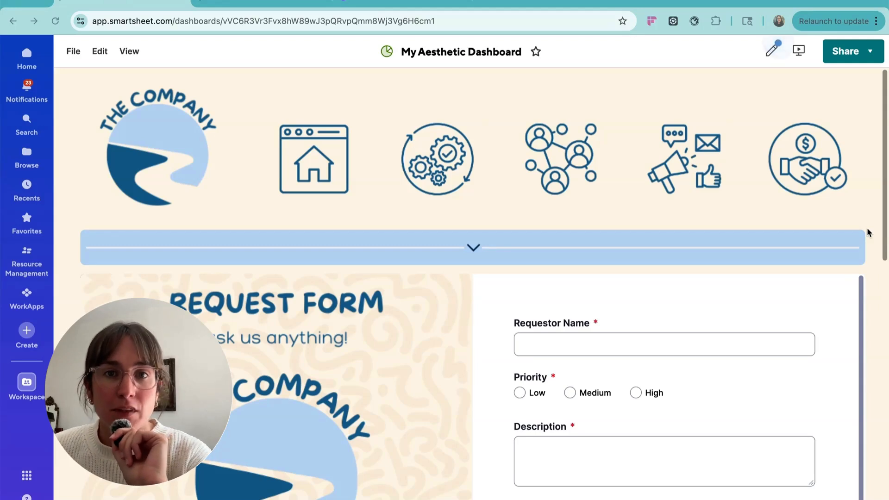
View the dashboard in full-screen presentation and review its shortcut icons, request form, status metrics and requests report
{"action": "left_click", "coordinate": [797, 53]}
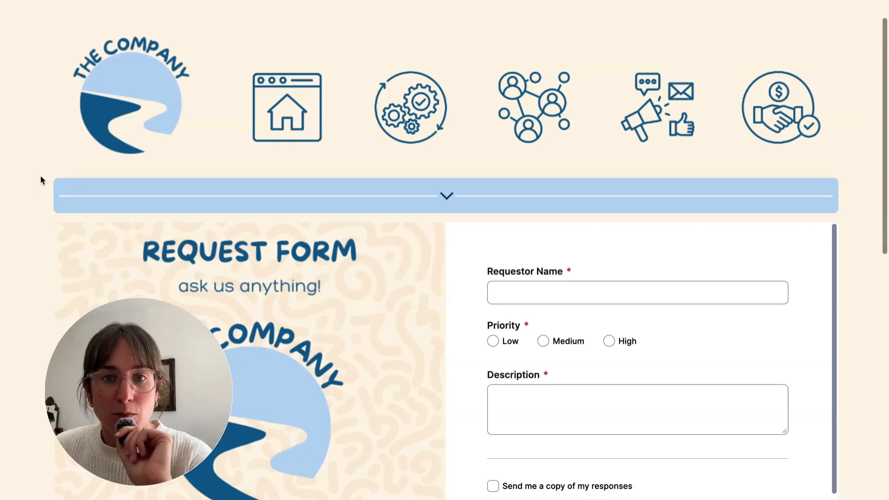
{"action": "scroll", "coordinate": [34, 188], "scroll_direction": "down", "scroll_amount": 9}
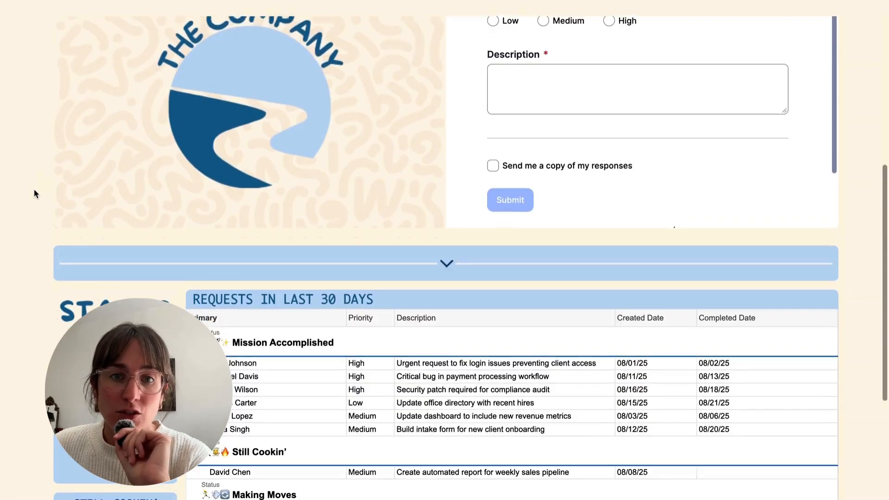
{"action": "scroll", "coordinate": [35, 187], "scroll_direction": "up", "scroll_amount": 9}
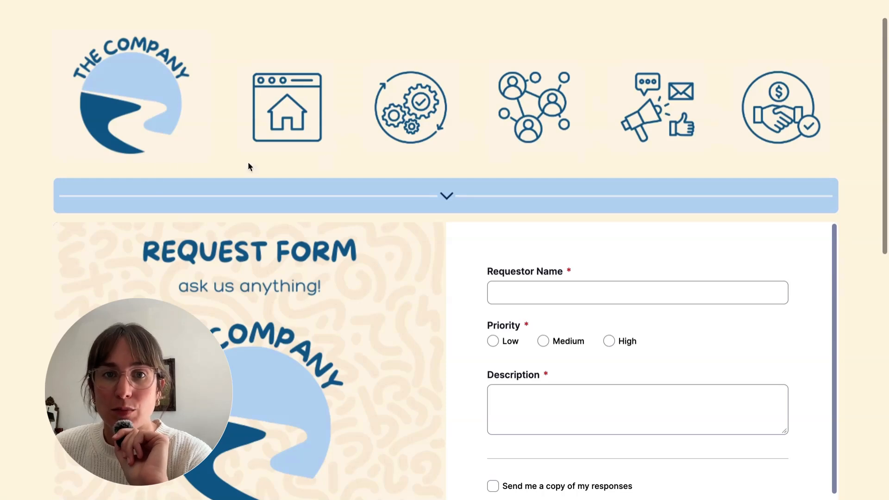
{"action": "scroll", "coordinate": [9, 250], "scroll_direction": "down", "scroll_amount": 5}
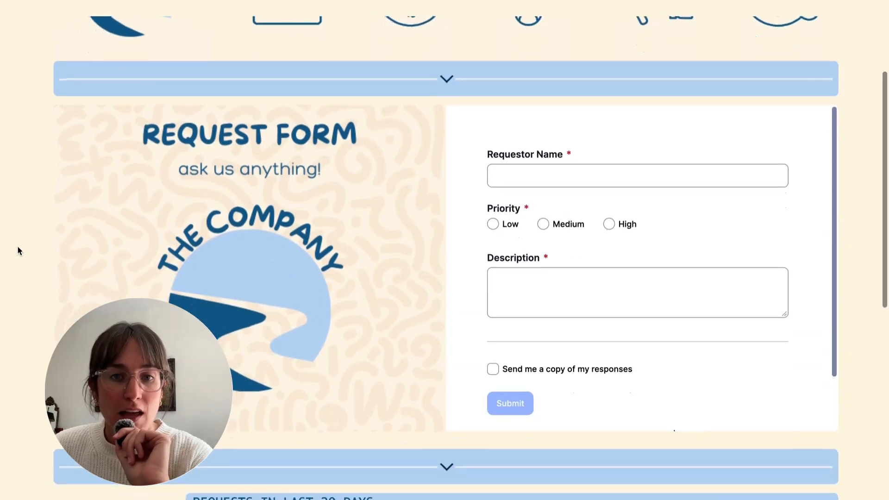
{"action": "scroll", "coordinate": [27, 247], "scroll_direction": "down", "scroll_amount": 4}
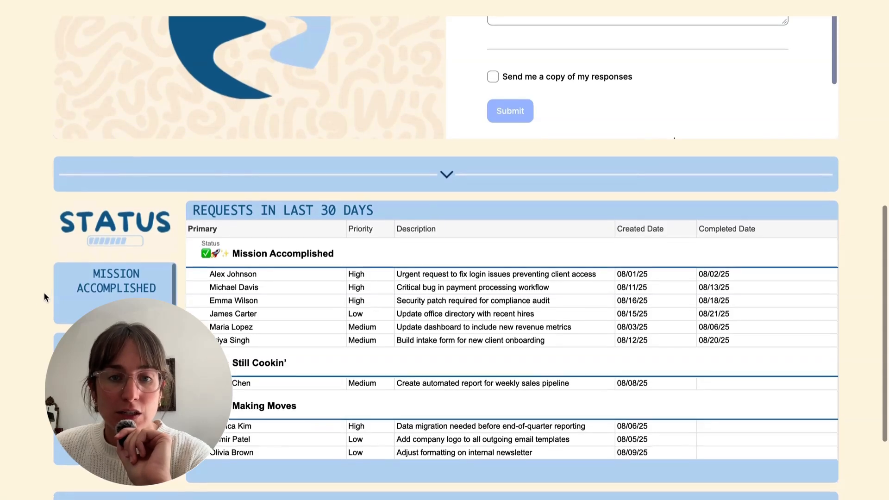
{"action": "scroll", "coordinate": [45, 297], "scroll_direction": "down", "scroll_amount": 5}
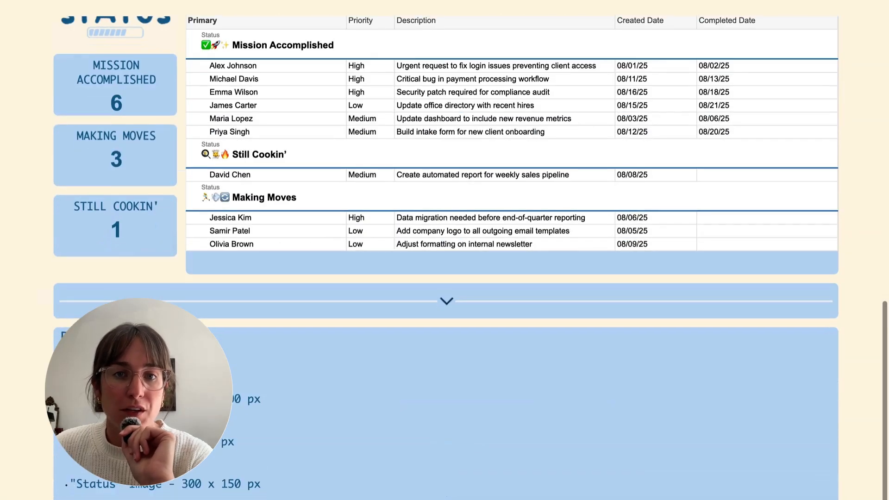
{"action": "scroll", "coordinate": [45, 298], "scroll_direction": "up", "scroll_amount": 5}
{"action": "scroll", "coordinate": [55, 346], "scroll_direction": "up", "scroll_amount": 8}
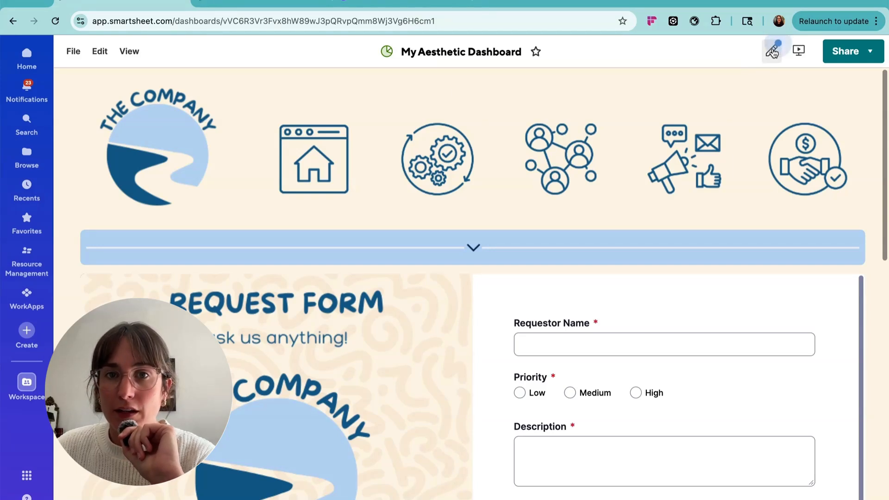
Open the dashboard for editing
{"action": "left_click", "coordinate": [770, 49]}
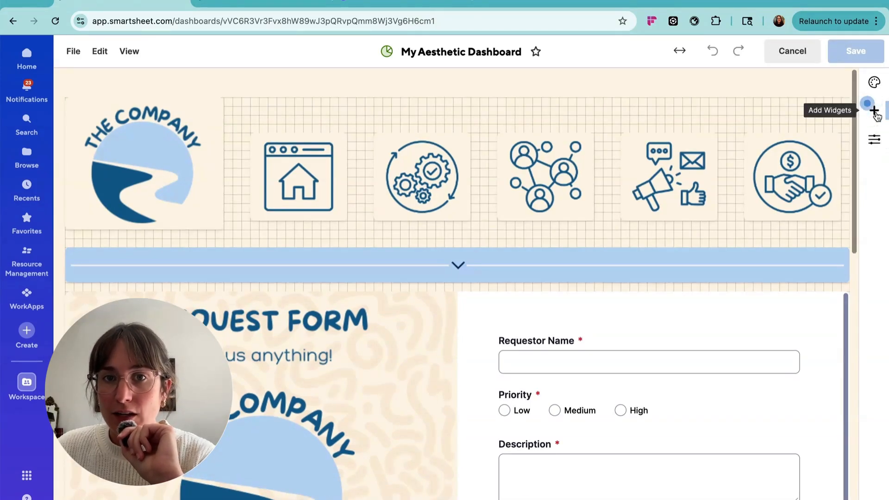
Try adding an image widget to the dashboard, view its image source options, and discard the empty widget
{"action": "left_click", "coordinate": [874, 113]}
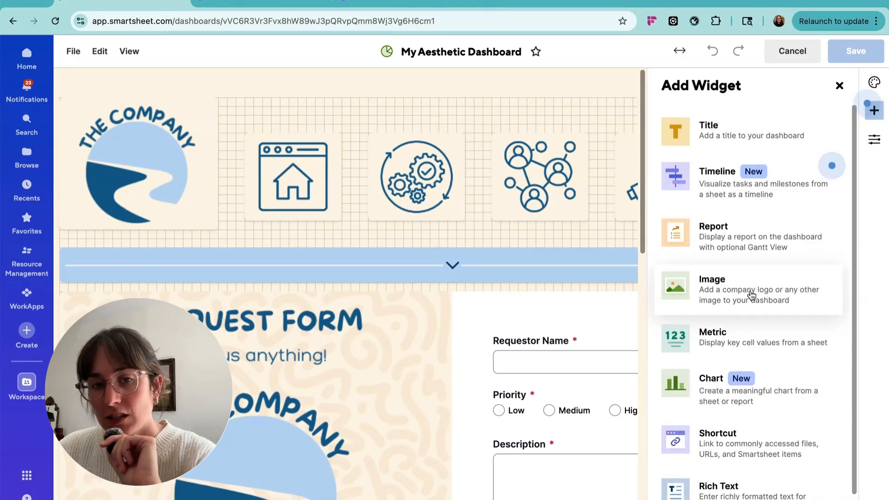
{"action": "left_click", "coordinate": [751, 292]}
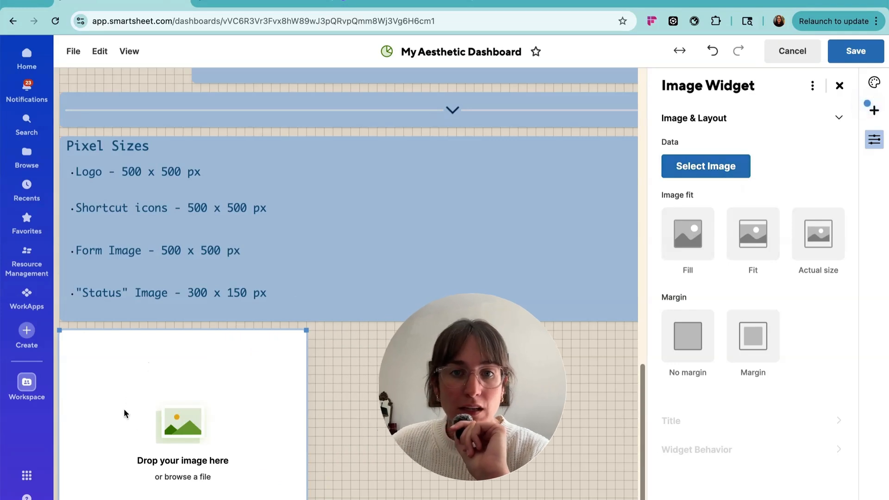
{"action": "scroll", "coordinate": [125, 412], "scroll_direction": "down", "scroll_amount": 1}
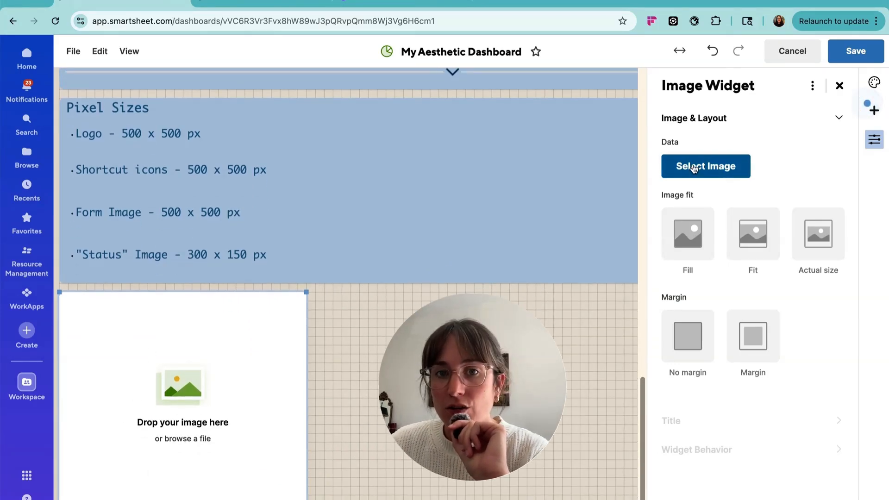
{"action": "left_click", "coordinate": [693, 168]}
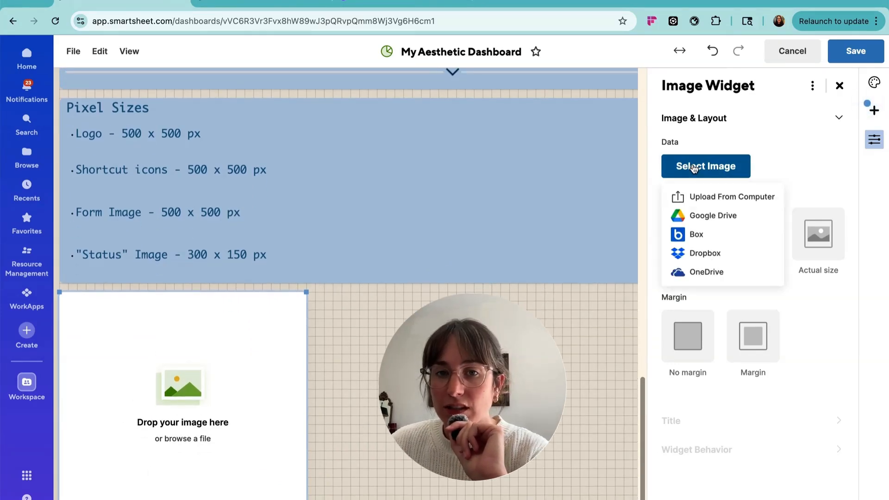
{"action": "left_click", "coordinate": [799, 155]}
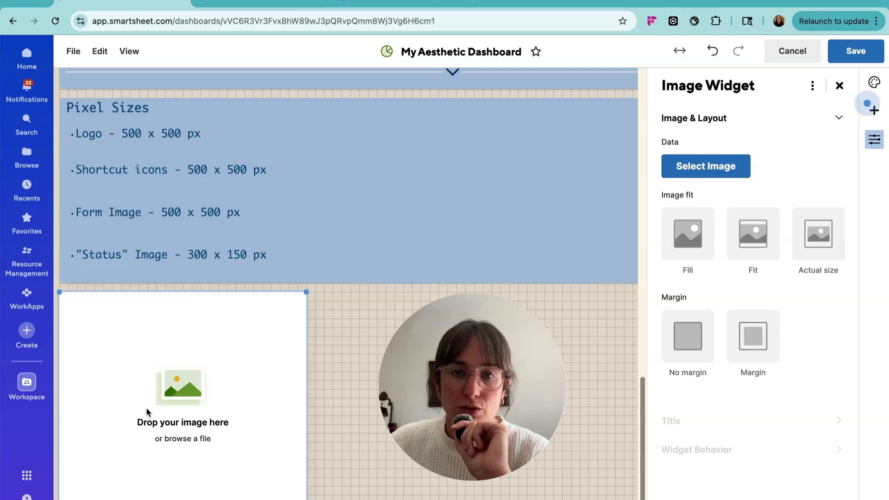
{"action": "left_click", "coordinate": [839, 86]}
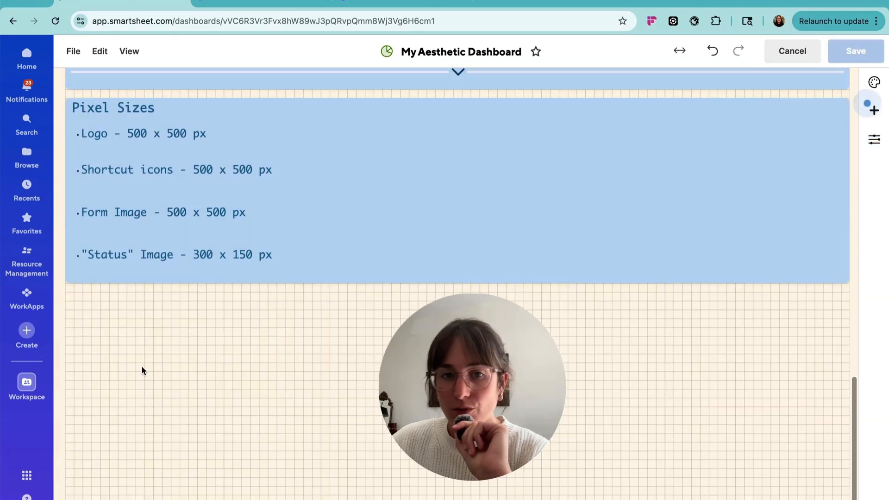
Try the Fit, Actual size and Margin options on the company logo widget, returning it to Fill with No margin
{"action": "scroll", "coordinate": [69, 279], "scroll_direction": "up", "scroll_amount": 10}
{"action": "left_click", "coordinate": [137, 159]}
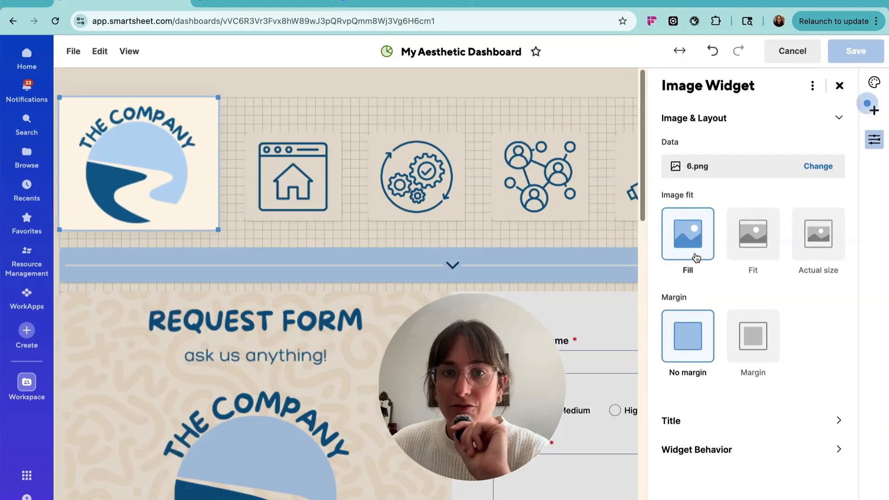
{"action": "left_click", "coordinate": [753, 234]}
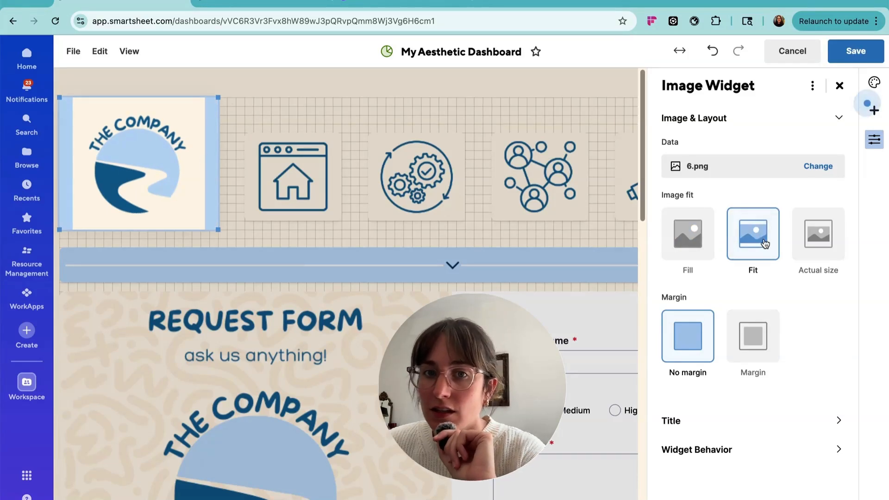
{"action": "left_click", "coordinate": [814, 252]}
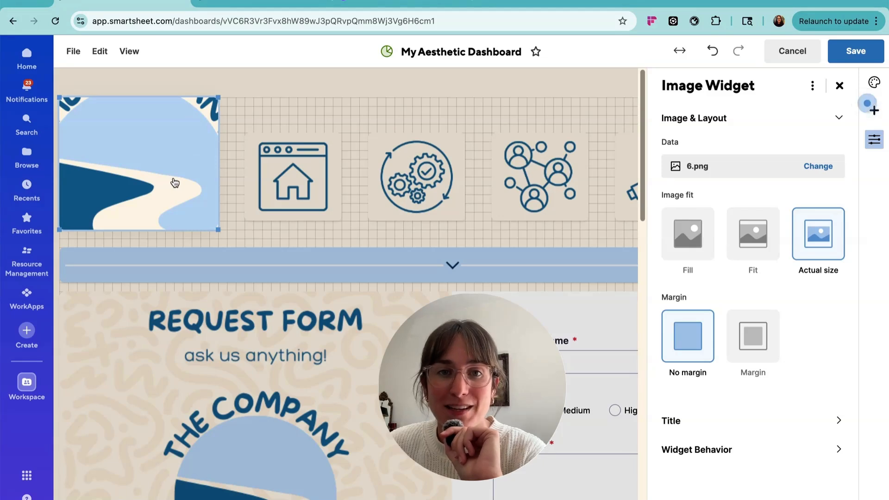
{"action": "left_click", "coordinate": [686, 259]}
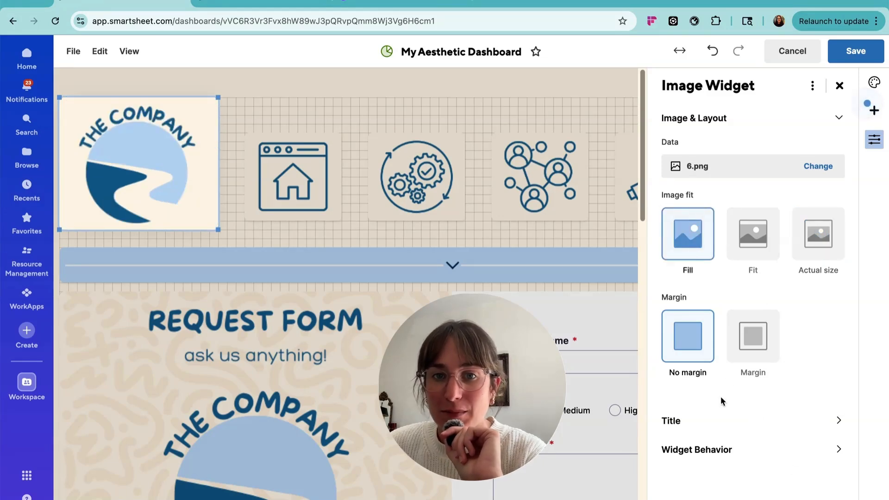
{"action": "left_click", "coordinate": [754, 366]}
{"action": "left_click", "coordinate": [700, 363]}
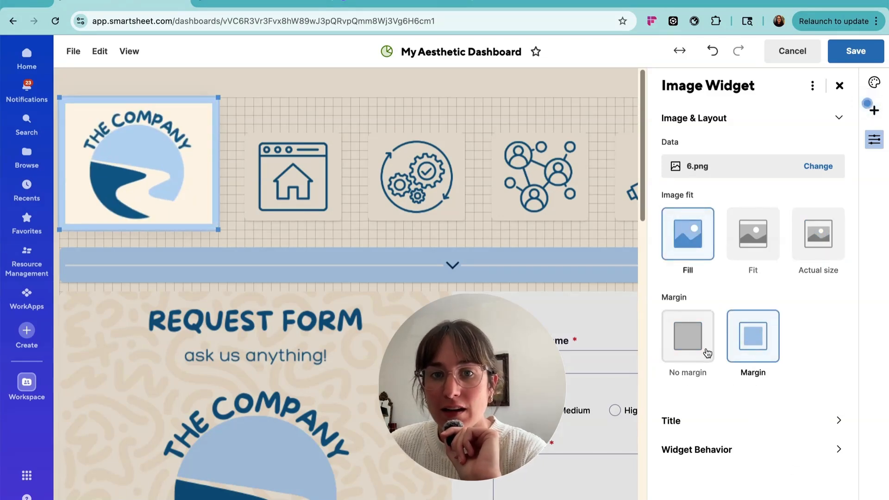
Try showing the title on the company logo widget, hide it again and close the widget settings
{"action": "left_click", "coordinate": [715, 418]}
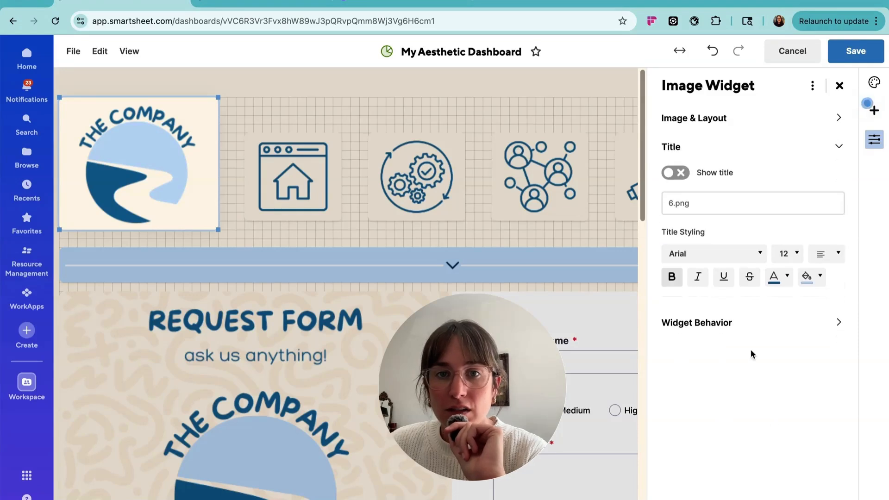
{"action": "left_click", "coordinate": [683, 177]}
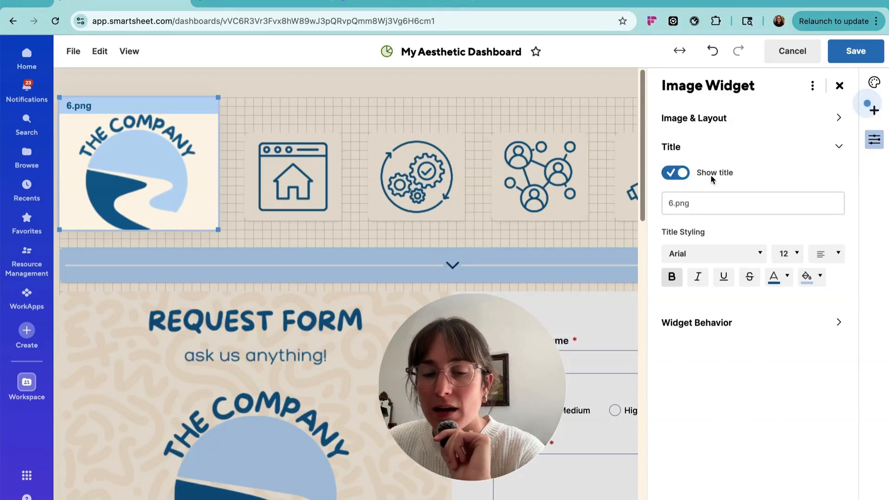
{"action": "left_click", "coordinate": [679, 180]}
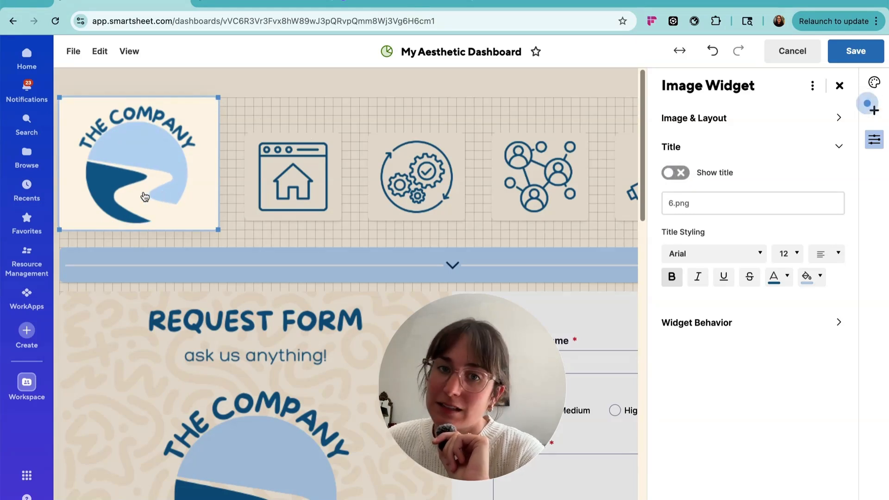
{"action": "left_click", "coordinate": [839, 86]}
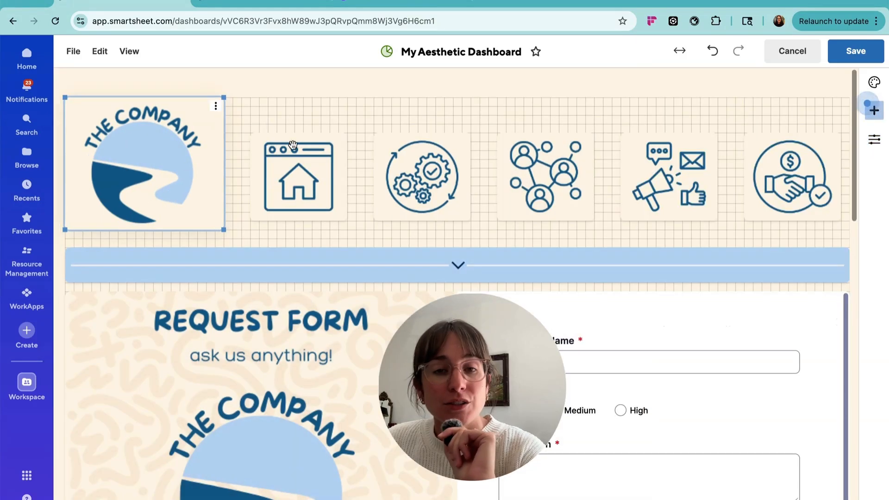
{"action": "left_click", "coordinate": [365, 102]}
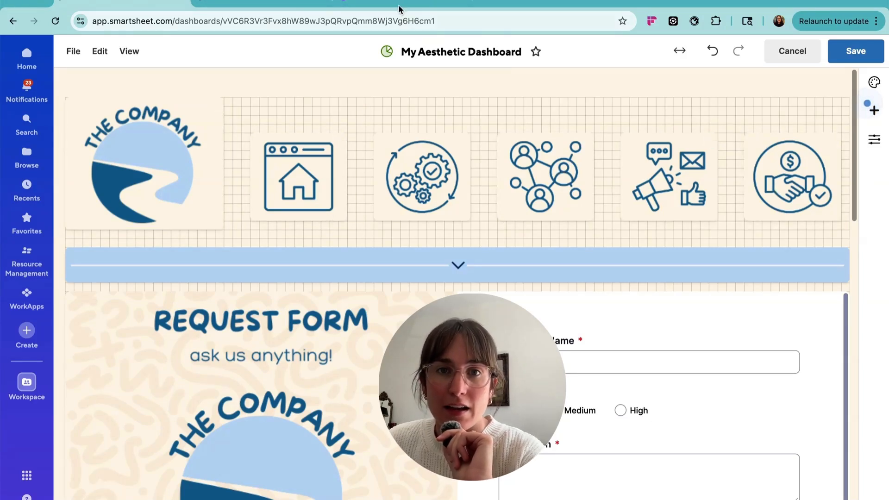
Switch to the logo design in Canva and view the custom width and height settings for a new design
{"action": "left_click", "coordinate": [380, 9]}
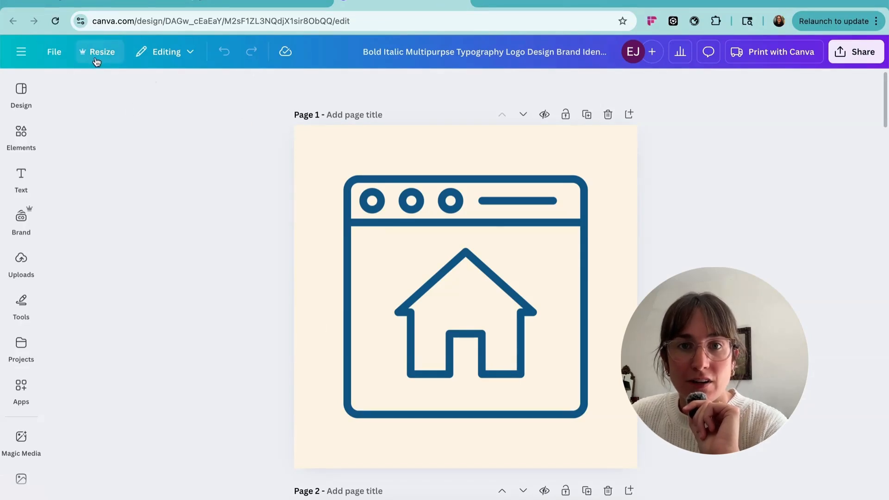
{"action": "left_click", "coordinate": [329, 160]}
{"action": "left_click", "coordinate": [53, 51]}
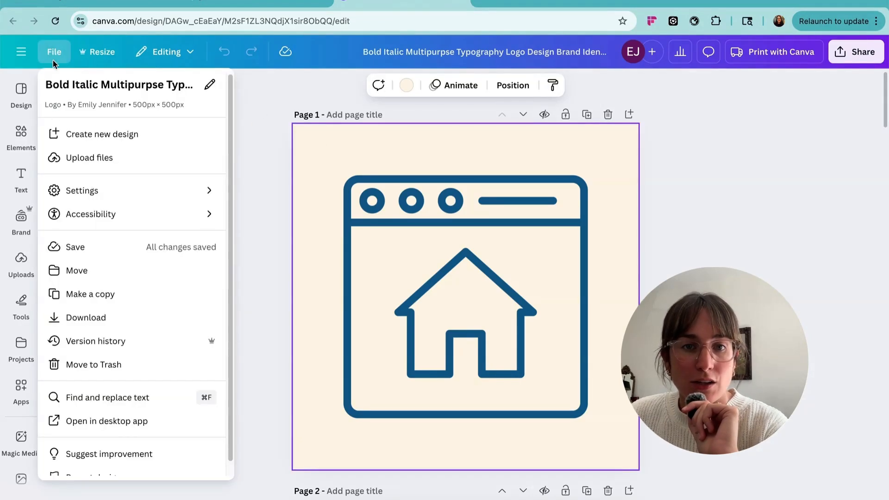
{"action": "left_click", "coordinate": [103, 134]}
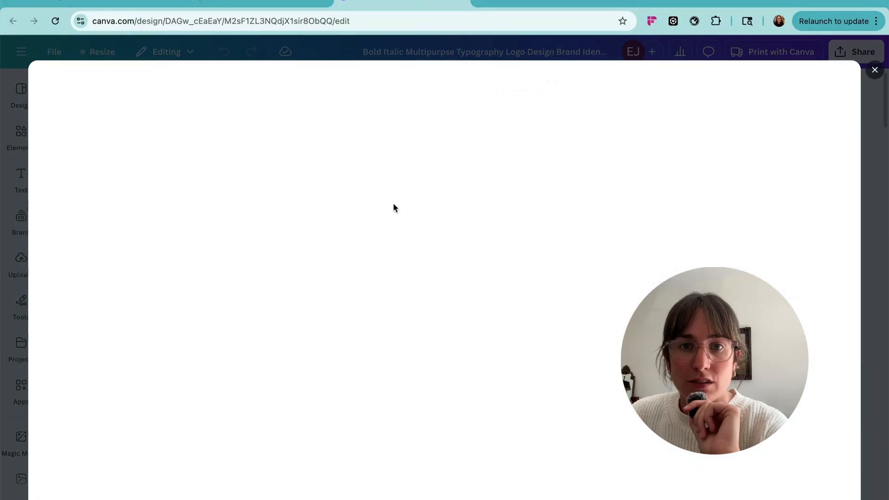
{"action": "left_click", "coordinate": [106, 358]}
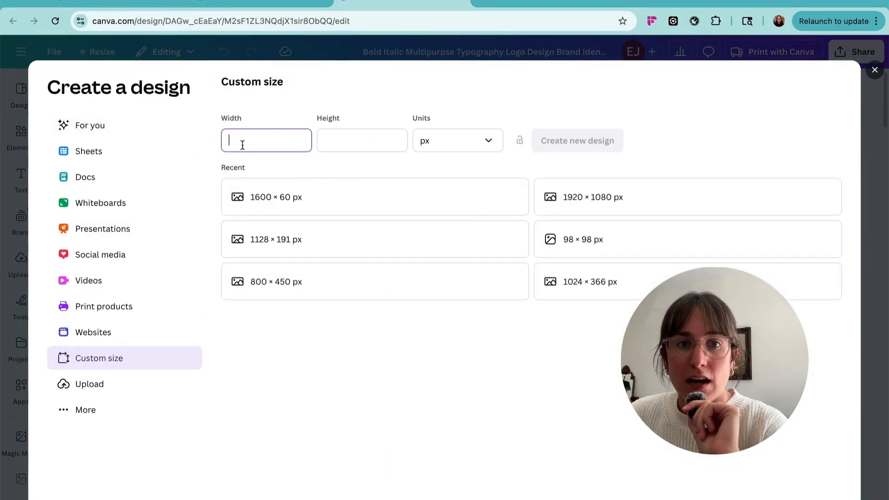
{"action": "left_click", "coordinate": [369, 143]}
{"action": "left_click", "coordinate": [874, 70]}
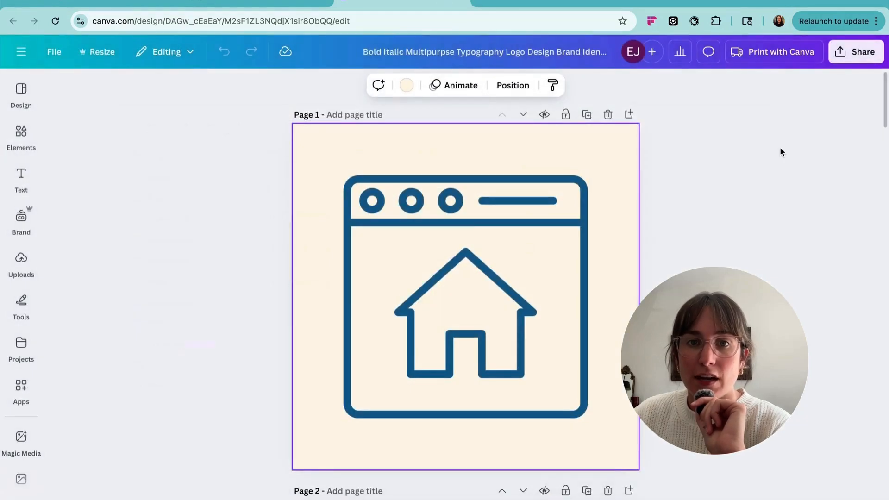
View the background color choices for page 1 of the design without changing the color
{"action": "left_click", "coordinate": [616, 148]}
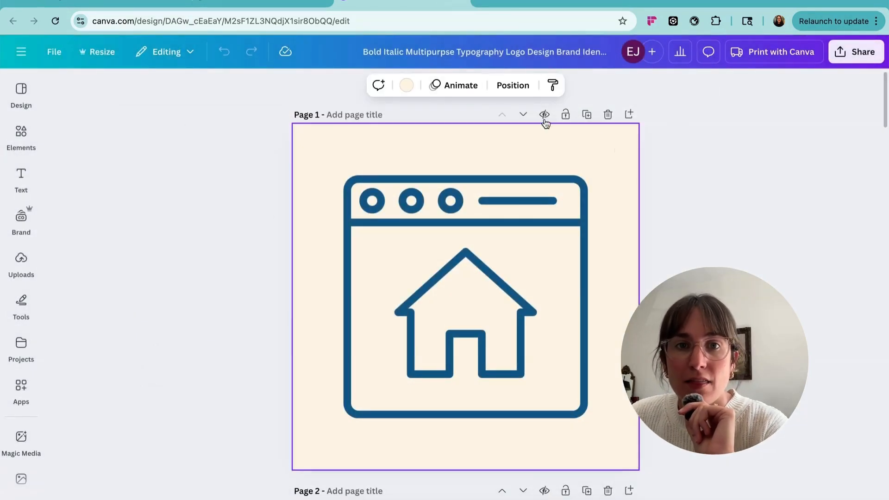
{"action": "left_click", "coordinate": [406, 87]}
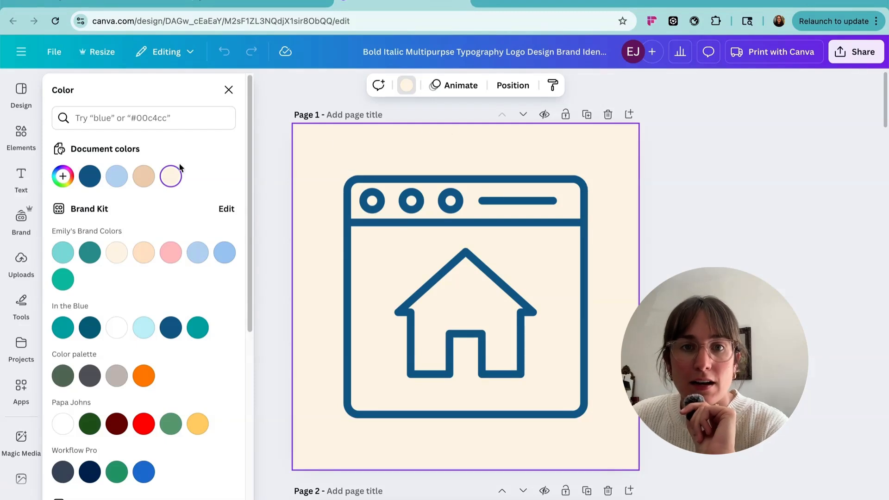
{"action": "left_click", "coordinate": [228, 91]}
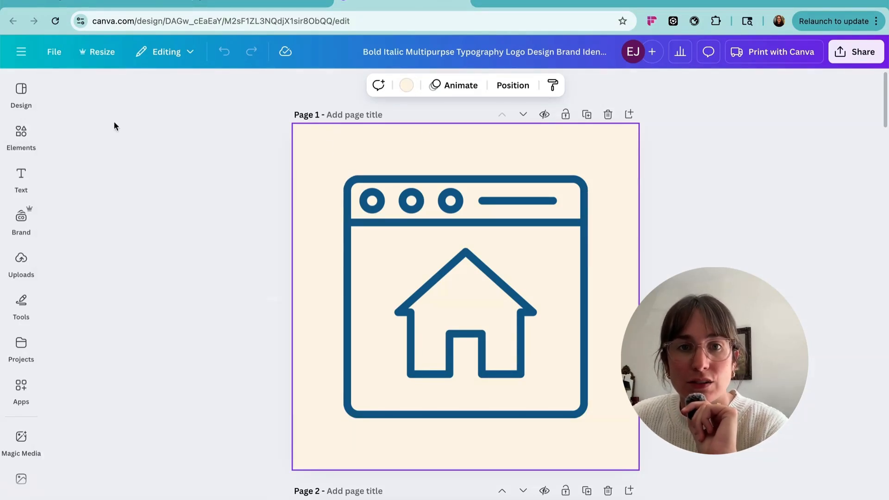
Search the design elements for "home" and limit the results to graphics
{"action": "left_click", "coordinate": [21, 135]}
{"action": "left_click", "coordinate": [172, 93]}
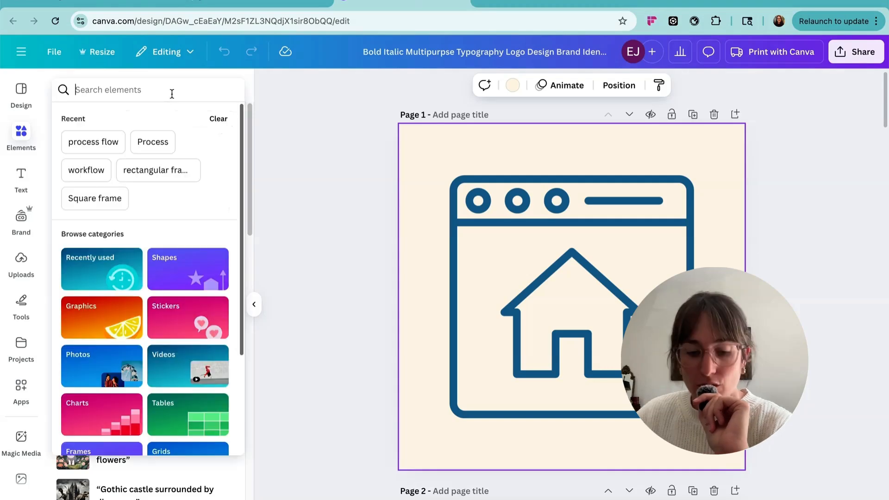
{"action": "type", "text": "home"}
{"action": "key", "text": "Return"}
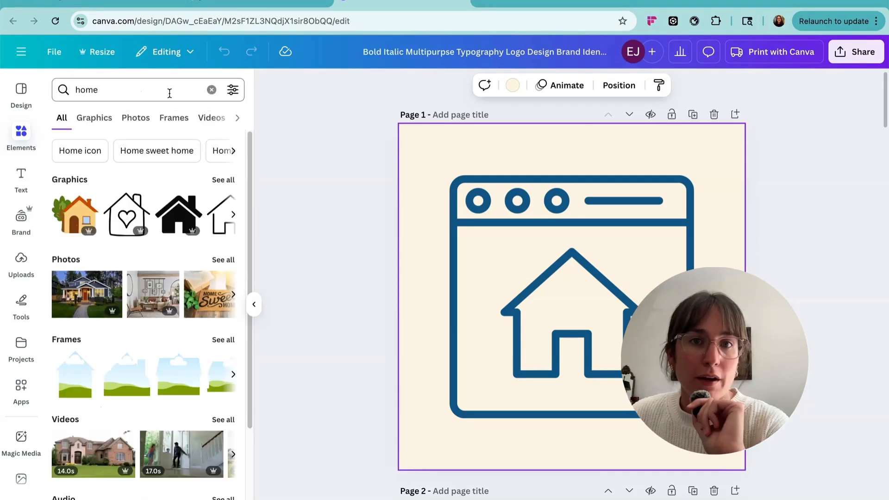
{"action": "left_click", "coordinate": [90, 119]}
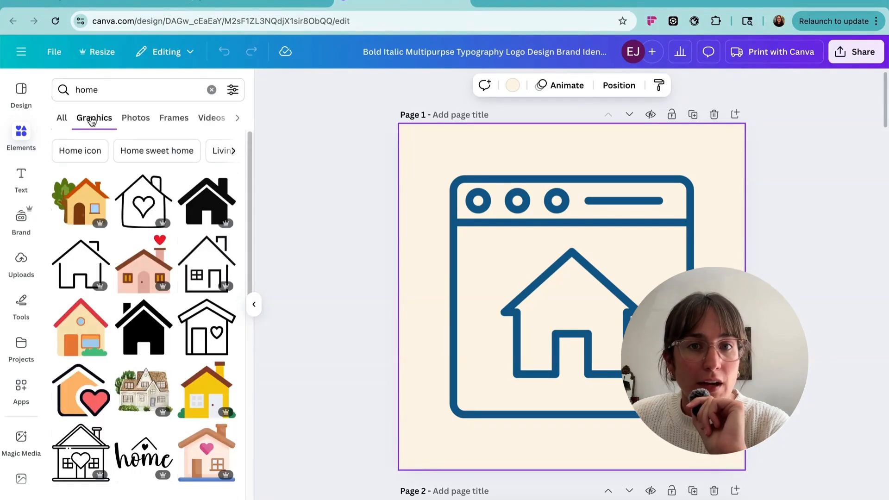
Browse the home graphics and add the simple black outline house to page 1 of the design
{"action": "scroll", "coordinate": [152, 296], "scroll_direction": "down", "scroll_amount": 5}
{"action": "scroll", "coordinate": [153, 296], "scroll_direction": "down", "scroll_amount": 2}
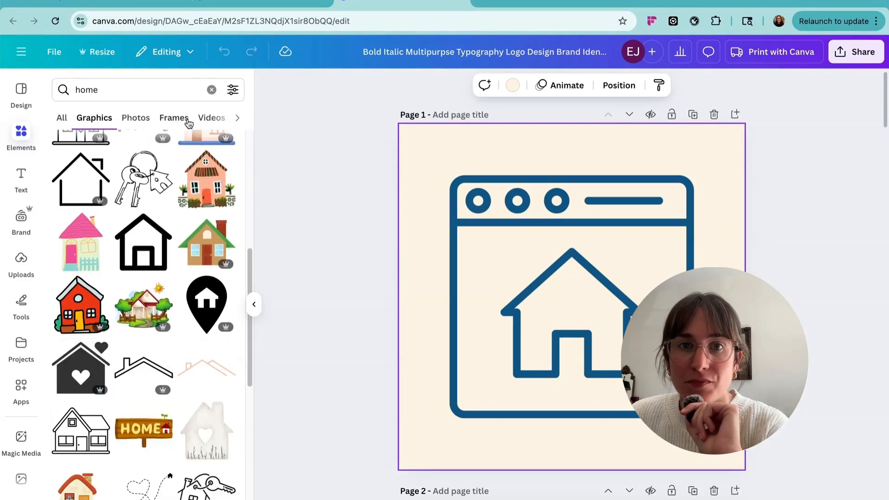
{"action": "left_click", "coordinate": [80, 179]}
View the gears icon on page 2 and the design's sharing options
{"action": "left_click", "coordinate": [253, 304]}
{"action": "scroll", "coordinate": [236, 351], "scroll_direction": "down", "scroll_amount": 8}
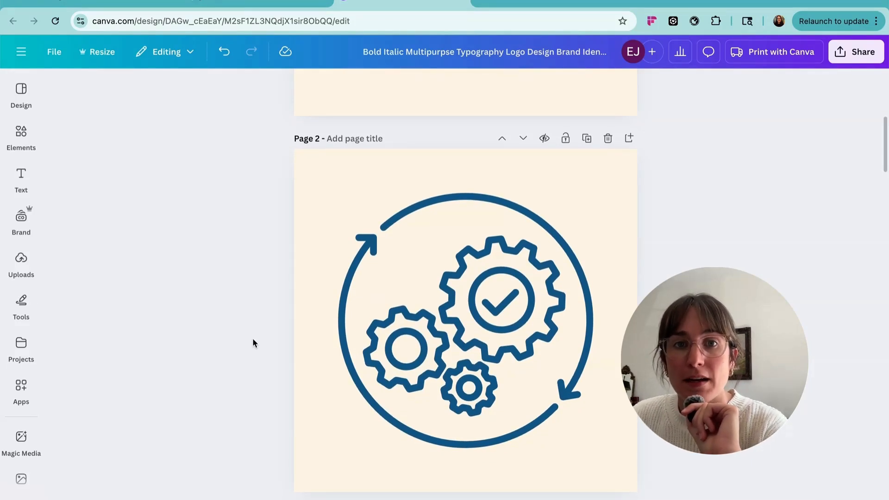
{"action": "left_click", "coordinate": [850, 52]}
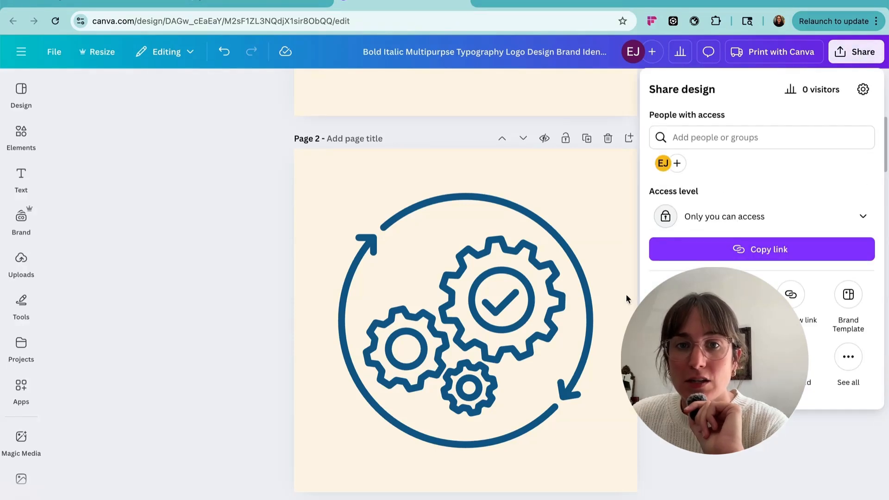
{"action": "left_click", "coordinate": [169, 206]}
Switch back to My Aesthetic Dashboard in Smartsheet and save it
{"action": "left_click", "coordinate": [275, 2]}
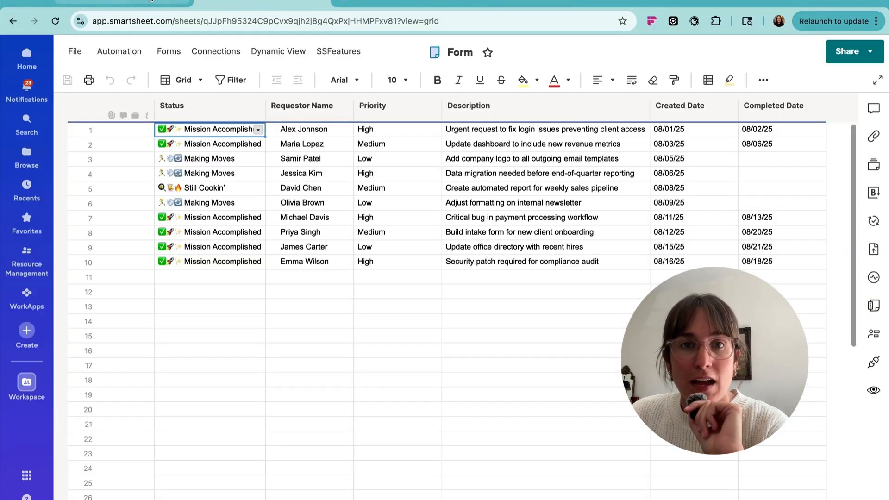
{"action": "left_click", "coordinate": [130, 2]}
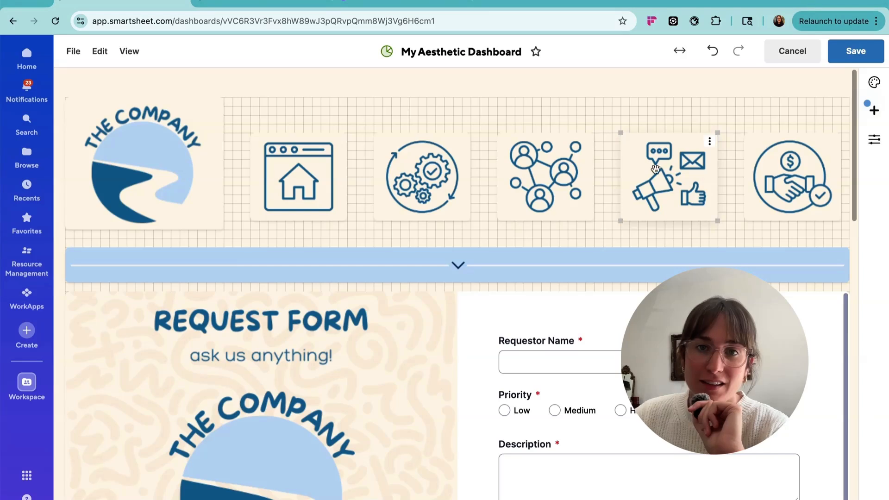
{"action": "left_click", "coordinate": [858, 56]}
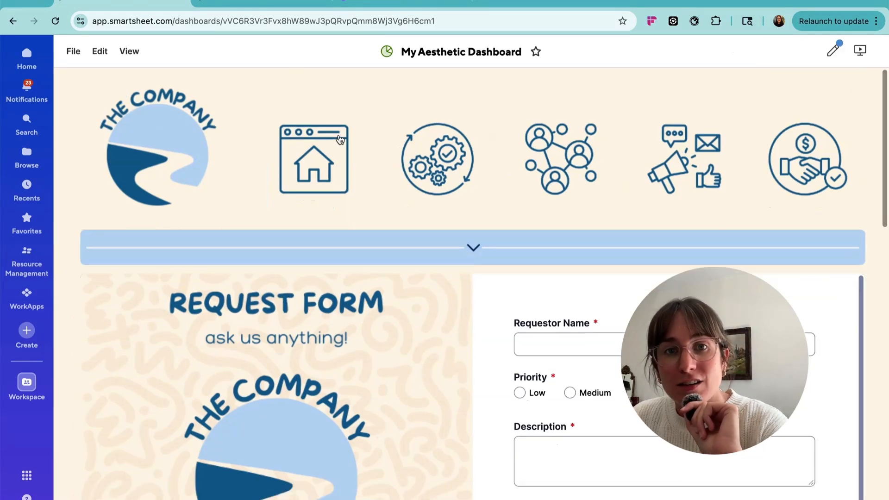
Test the link on the dashboard's home icon, close the opened page and return to the dashboard
{"action": "left_click", "coordinate": [302, 163]}
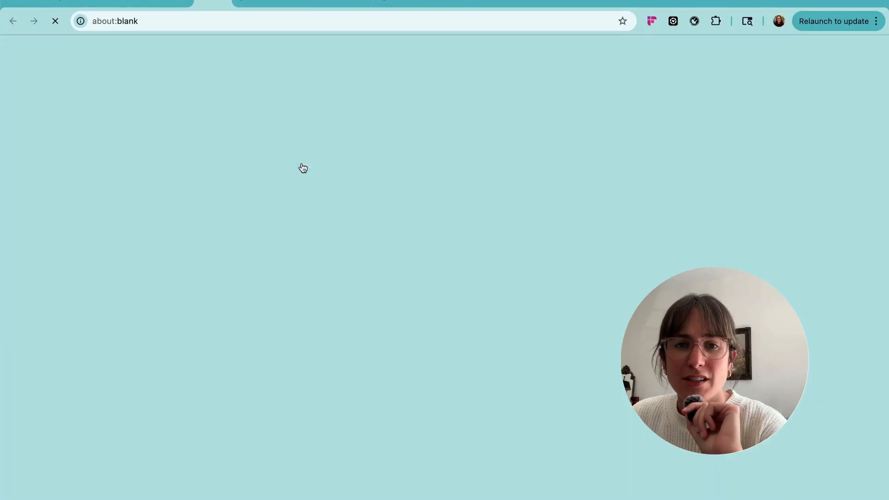
{"action": "left_click", "coordinate": [145, 6]}
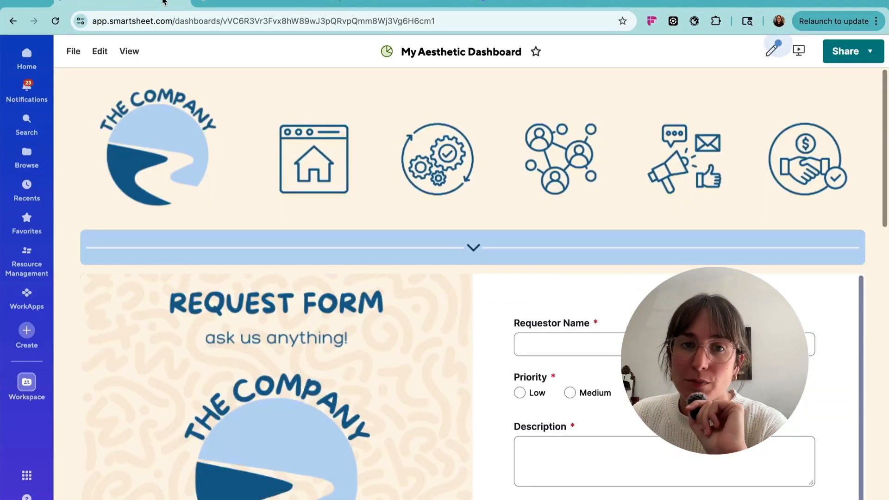
{"action": "left_click", "coordinate": [323, 3]}
{"action": "left_click", "coordinate": [148, 7]}
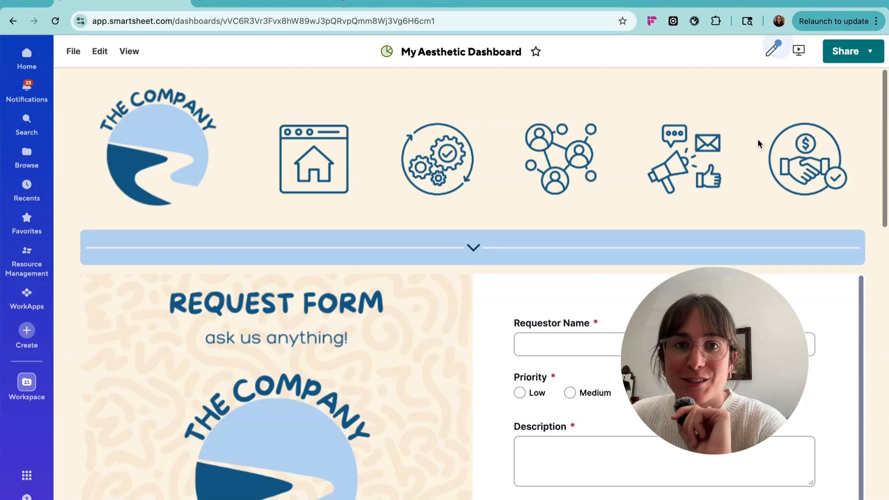
Open the dashboard for editing and review the click behavior choices of the home icon's image widget
{"action": "left_click", "coordinate": [771, 49]}
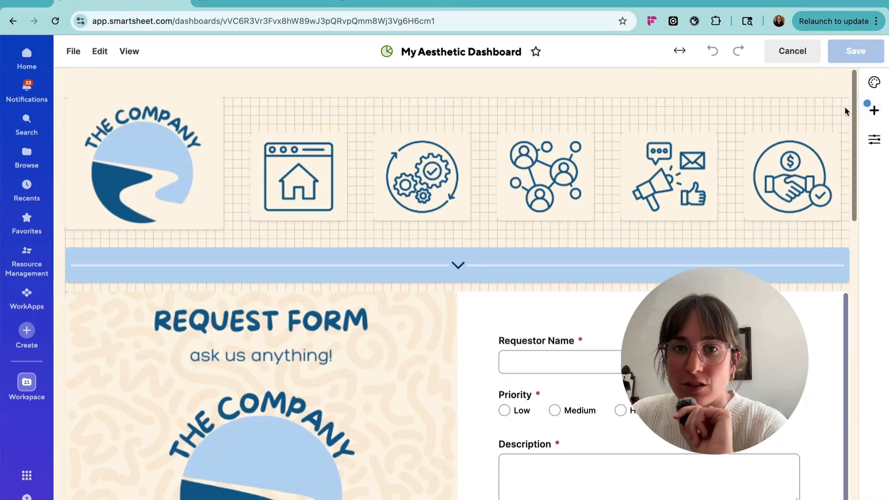
{"action": "left_click", "coordinate": [874, 109]}
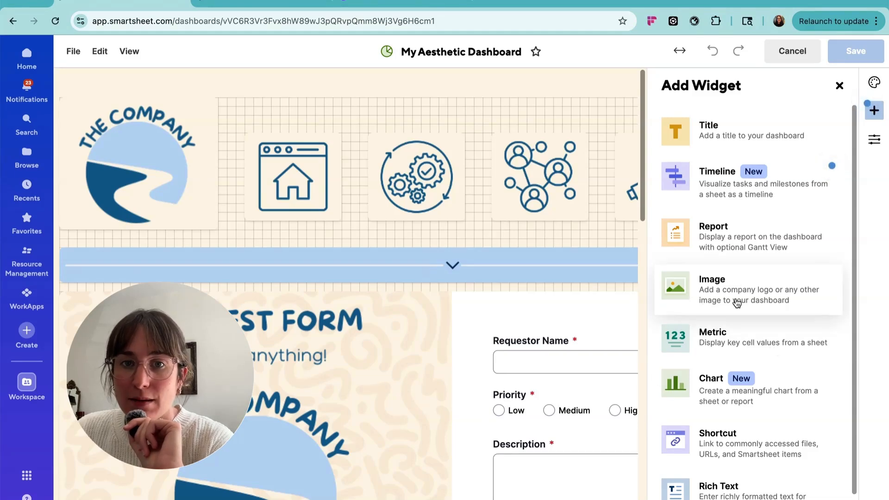
{"action": "left_click", "coordinate": [255, 185]}
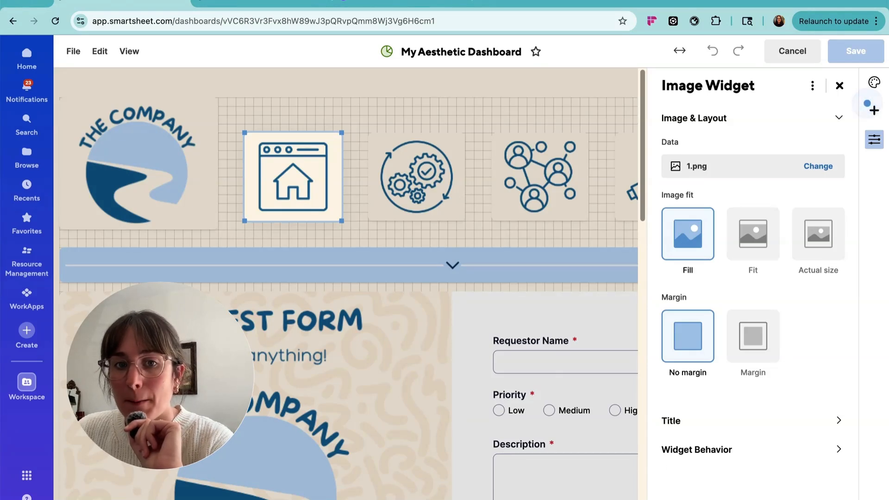
{"action": "left_click", "coordinate": [704, 450]}
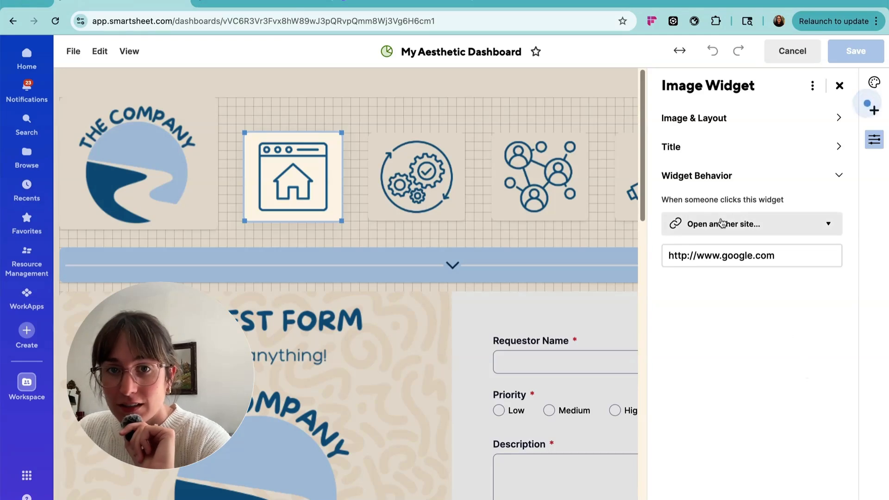
{"action": "left_click", "coordinate": [800, 229]}
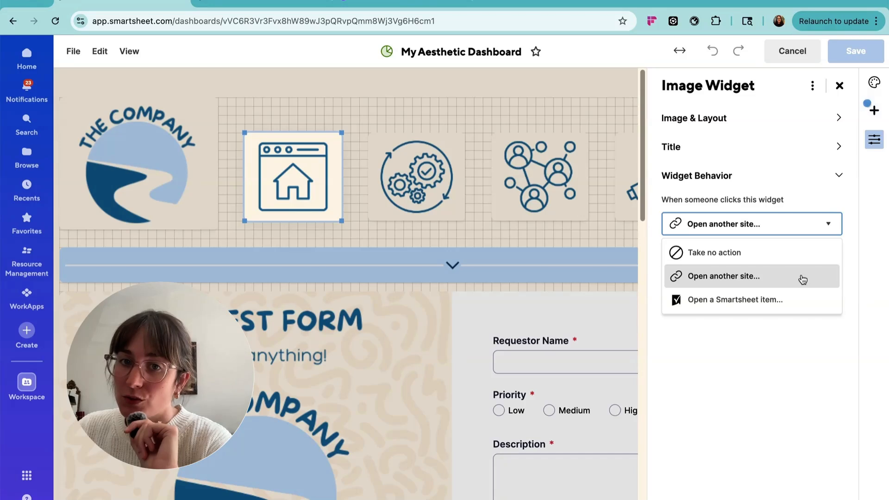
{"action": "left_click", "coordinate": [763, 339]}
{"action": "left_click_drag", "start_coordinate": [673, 256], "coordinate": [791, 266]}
{"action": "left_click", "coordinate": [781, 281]}
{"action": "left_click", "coordinate": [774, 225]}
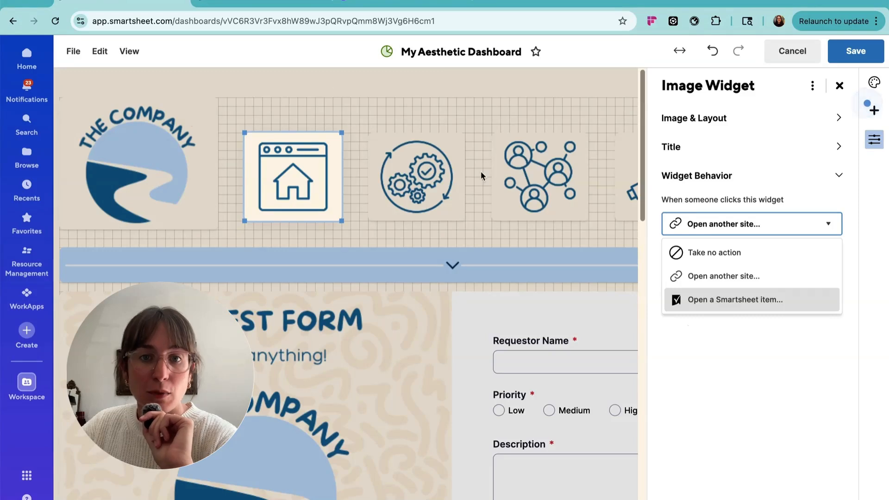
{"action": "left_click", "coordinate": [759, 364]}
{"action": "left_click", "coordinate": [786, 227]}
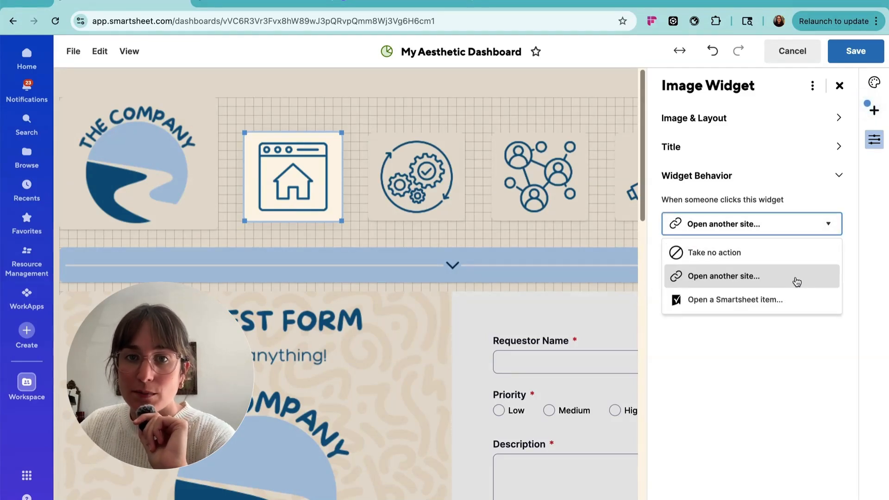
{"action": "left_click", "coordinate": [699, 269]}
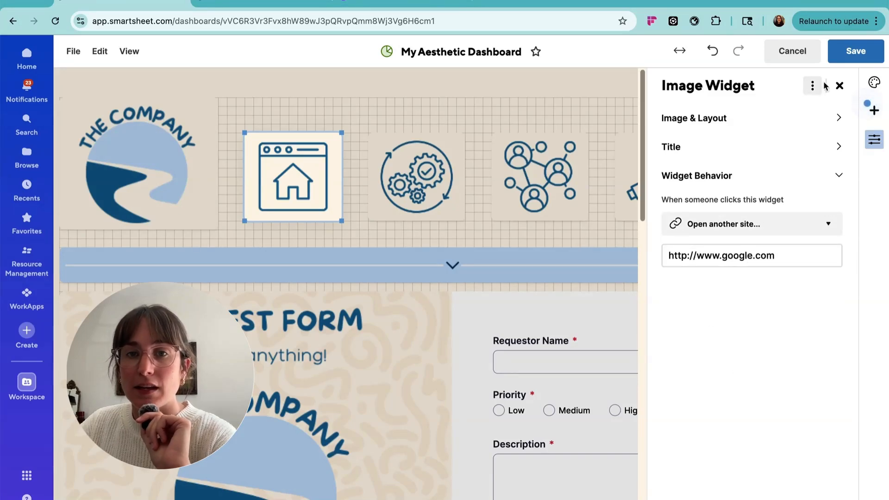
Save the dashboard, test the gears icon's link and close the opened page
{"action": "left_click", "coordinate": [853, 52]}
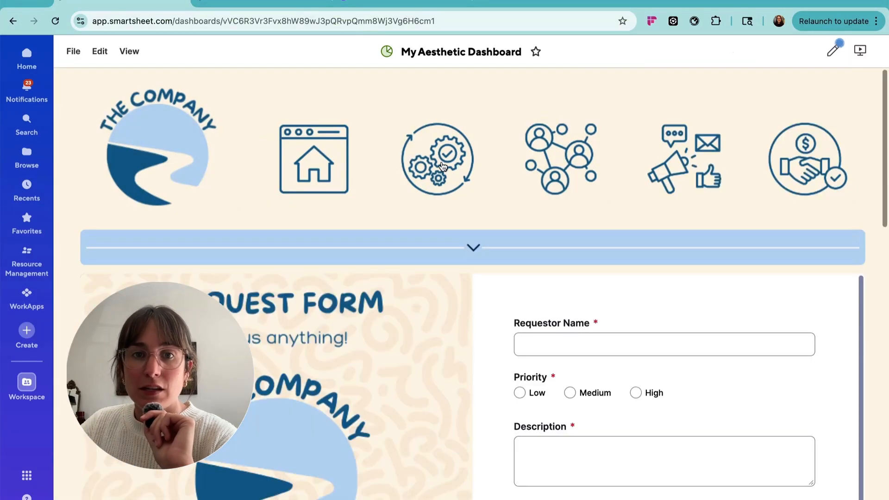
{"action": "left_click", "coordinate": [440, 164]}
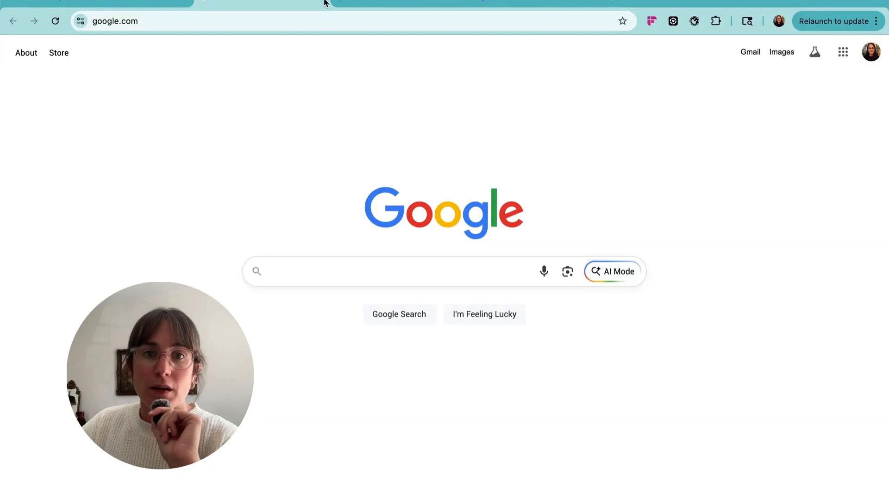
{"action": "left_click", "coordinate": [323, 2]}
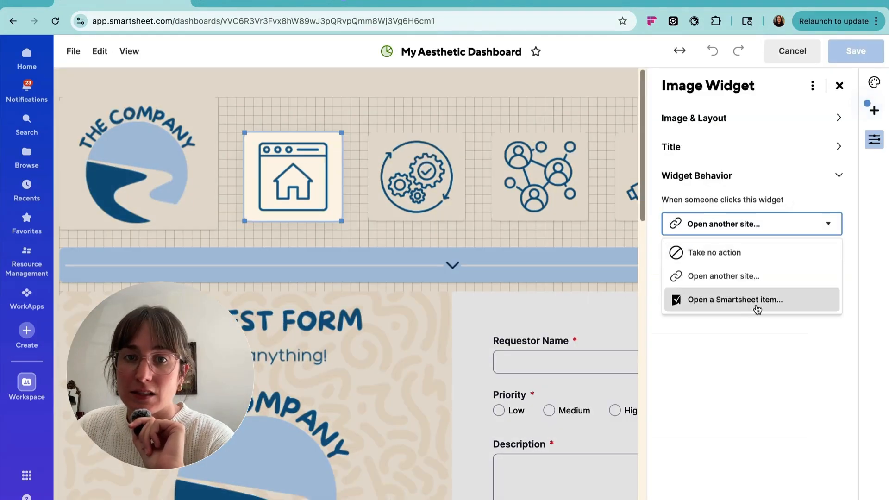
Try reselecting the option to open another site for the home icon widget, and discard the unsaved changes
{"action": "left_click", "coordinate": [755, 276]}
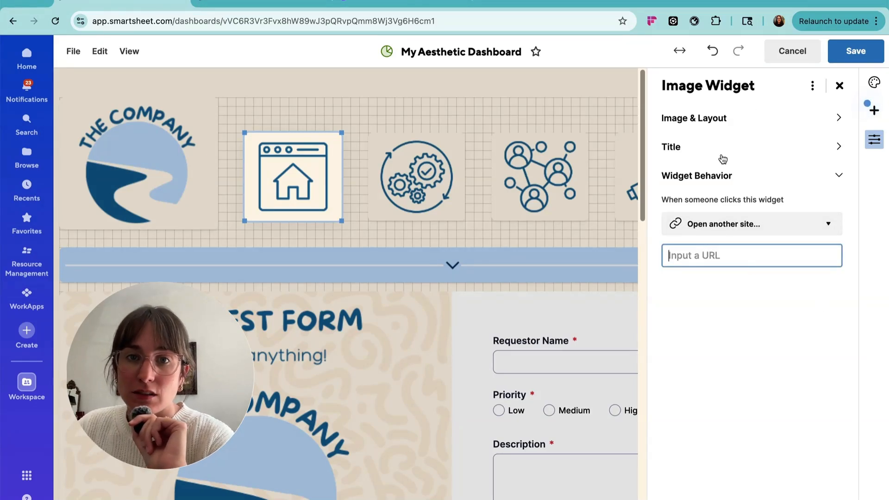
{"action": "left_click", "coordinate": [777, 61]}
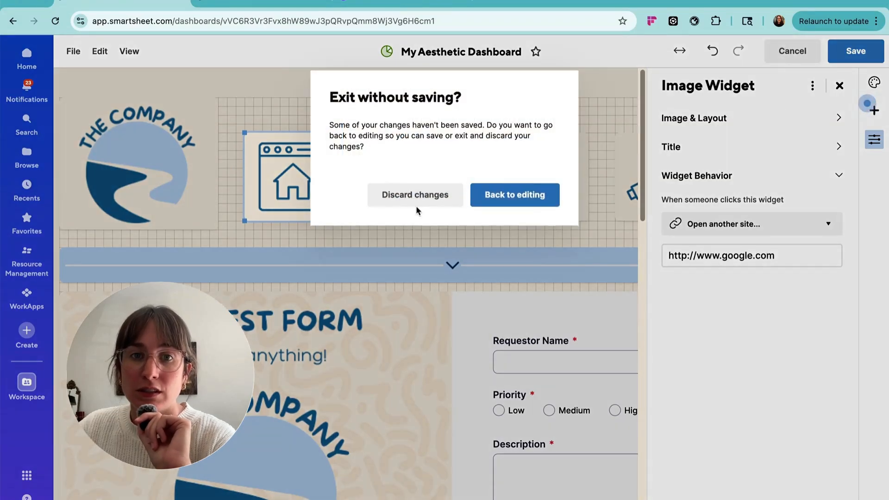
{"action": "left_click", "coordinate": [388, 196]}
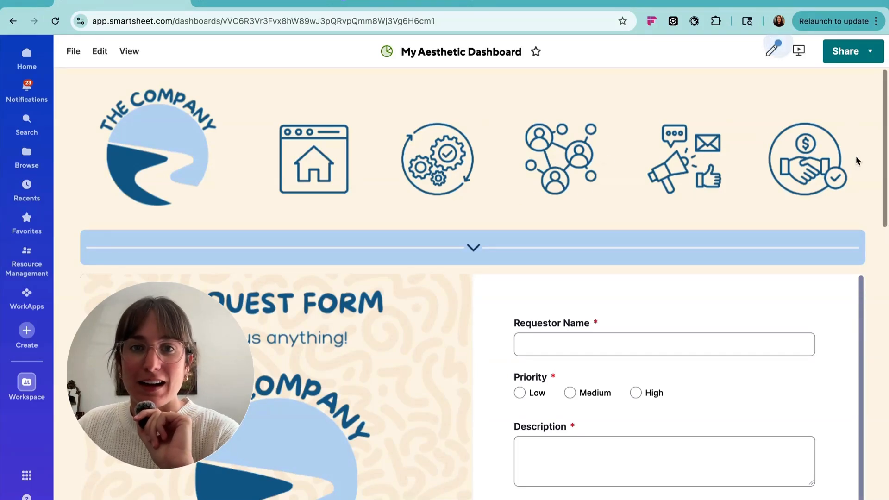
Open the dashboard for editing and show the title on the home icon's image widget
{"action": "scroll", "coordinate": [856, 155], "scroll_direction": "down", "scroll_amount": 1}
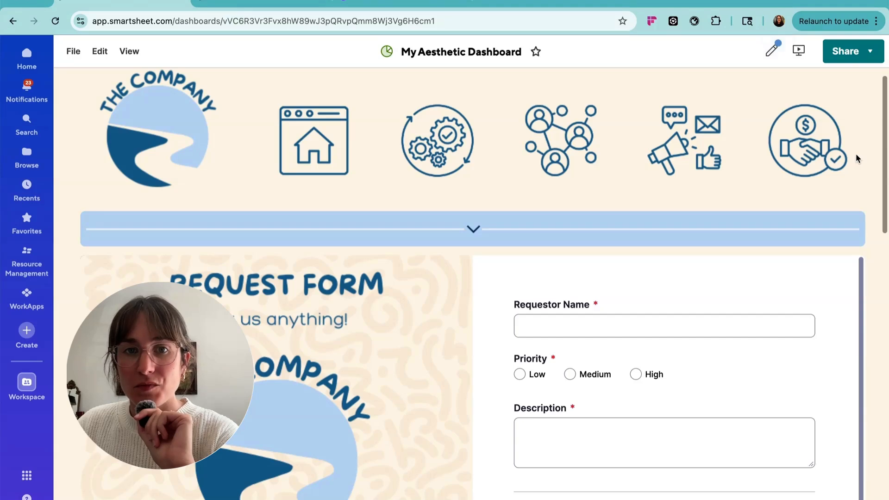
{"action": "scroll", "coordinate": [856, 161], "scroll_direction": "up", "scroll_amount": 1}
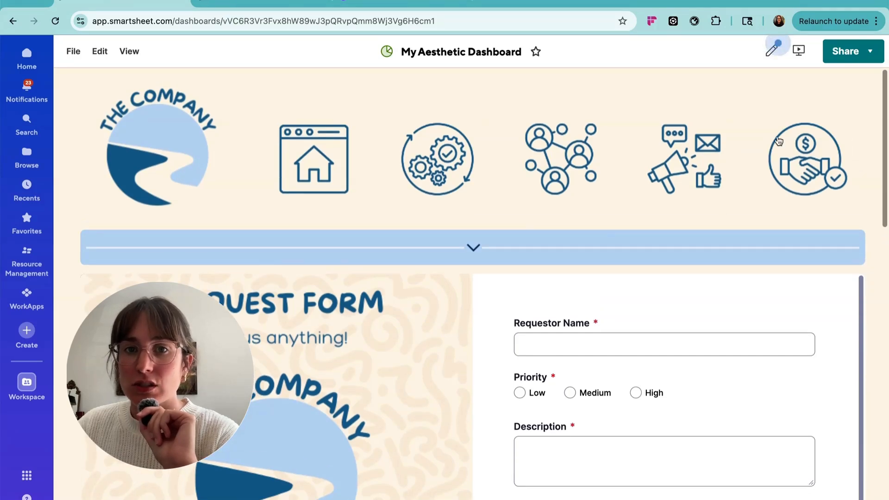
{"action": "left_click", "coordinate": [771, 50]}
{"action": "left_click", "coordinate": [340, 164]}
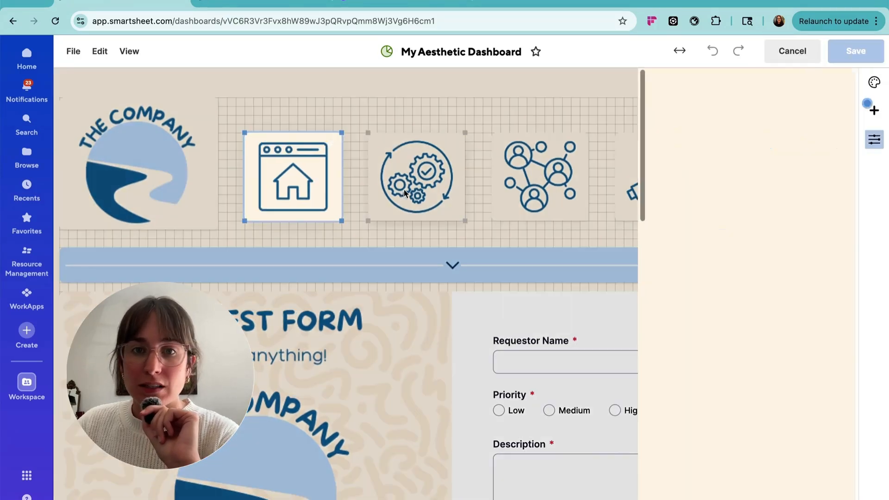
{"action": "left_click", "coordinate": [685, 420]}
{"action": "left_click", "coordinate": [675, 172]}
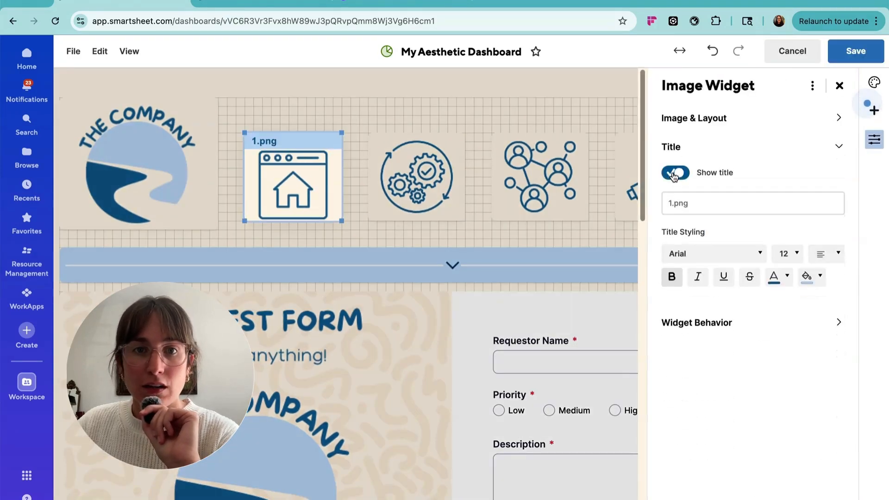
Change the home icon widget's title to HOME and style it centered in the Monaco font
{"action": "left_click", "coordinate": [701, 205]}
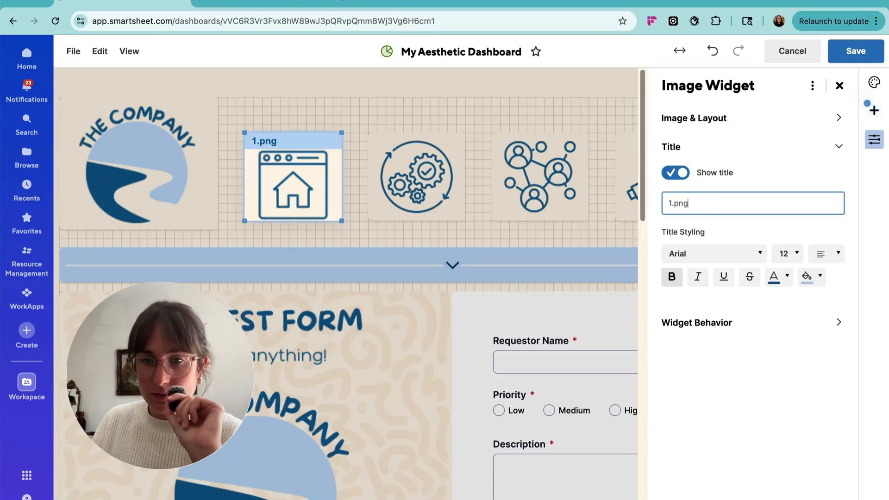
{"action": "key", "text": "BackSpace"}
{"action": "key", "text": "BackSpace"}
{"action": "key", "text": "BackSpace"}
{"action": "key", "text": "BackSpace"}
{"action": "key", "text": "BackSpace"}
{"action": "type", "text": "HOM"}
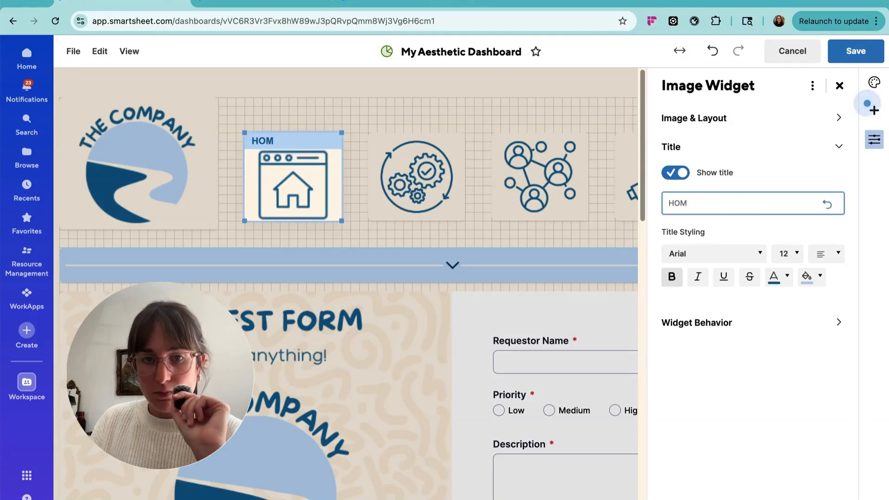
{"action": "type", "text": "E"}
{"action": "left_click", "coordinate": [712, 254]}
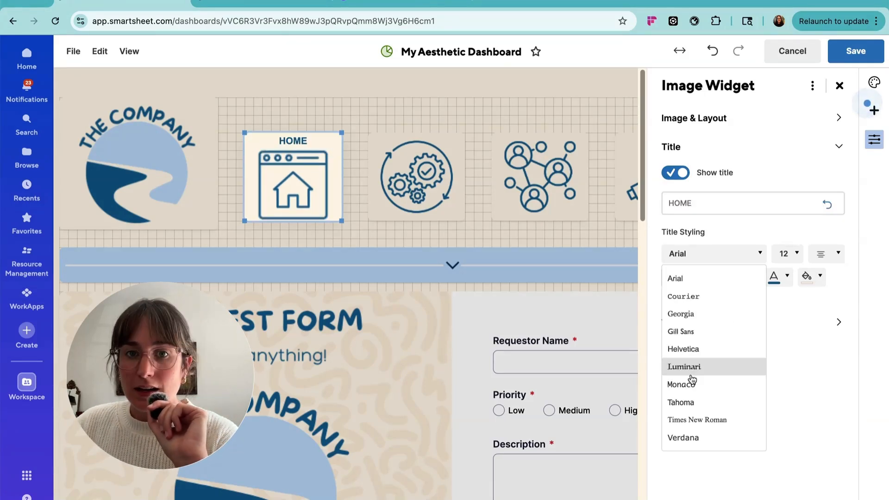
{"action": "left_click", "coordinate": [692, 379]}
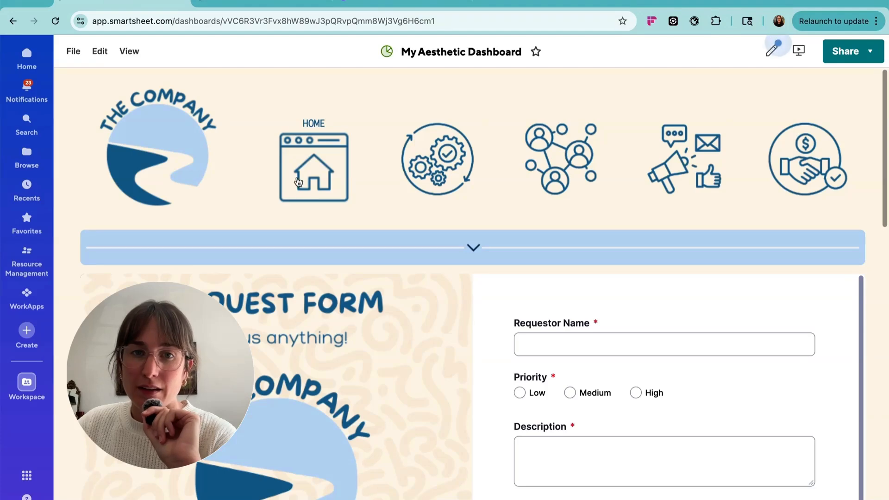
Reopen the home icon widget's settings, hide its title and save the dashboard
{"action": "left_click", "coordinate": [771, 49]}
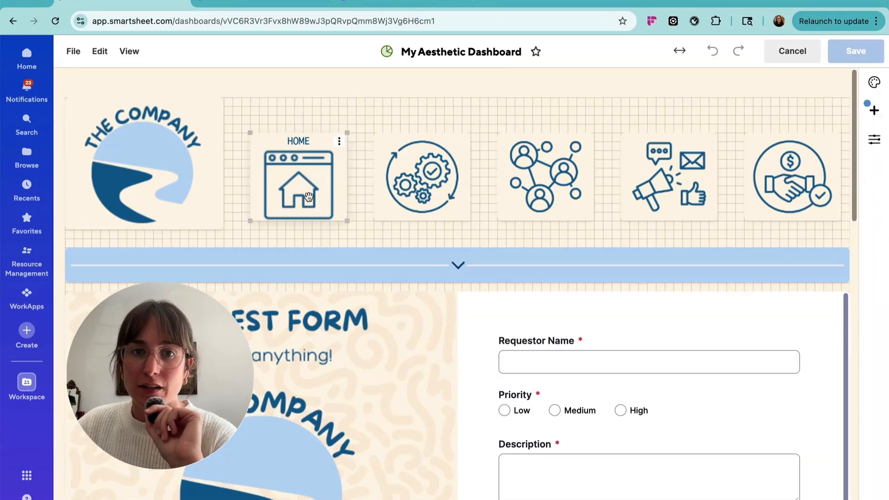
{"action": "left_click", "coordinate": [293, 185]}
{"action": "left_click", "coordinate": [691, 449]}
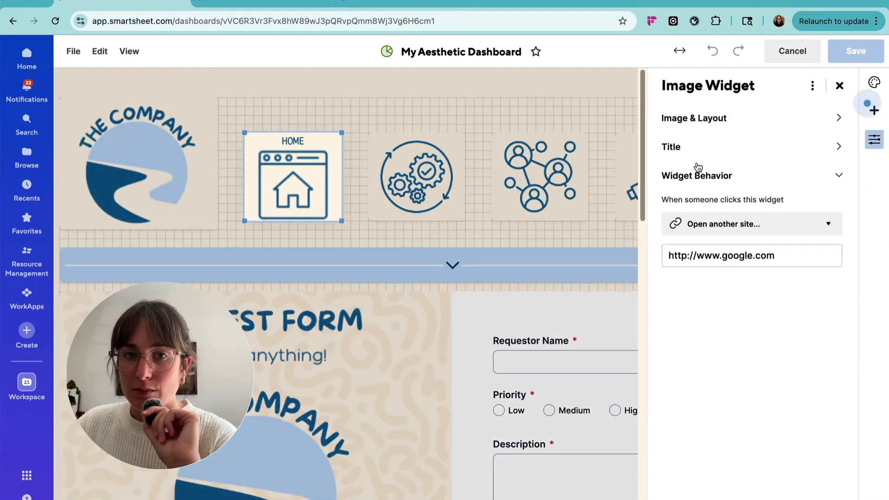
{"action": "left_click", "coordinate": [684, 119]}
{"action": "left_click", "coordinate": [690, 419]}
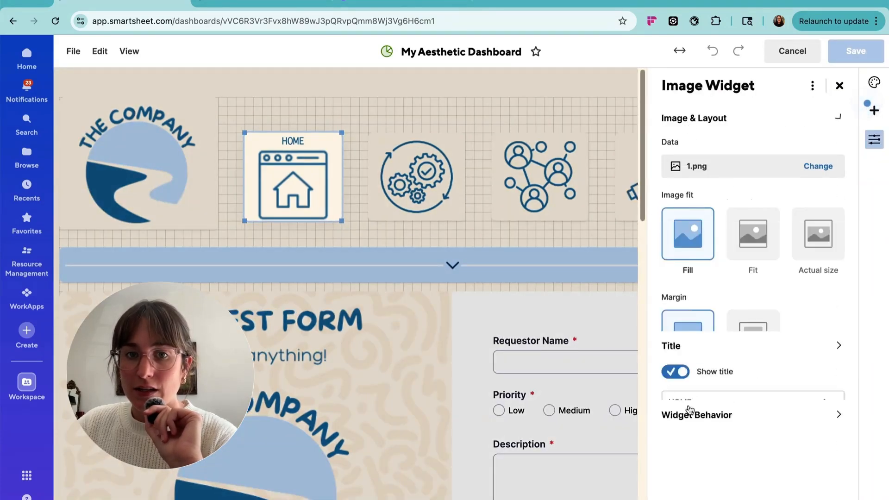
{"action": "left_click", "coordinate": [684, 175]}
{"action": "left_click", "coordinate": [839, 59]}
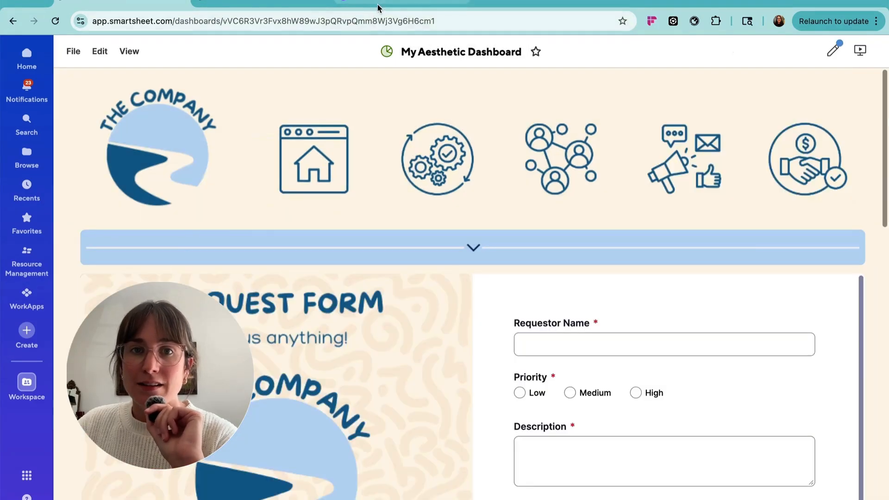
Examine the Canva icon design and the dashboard's shortcut icons, embedded request form and status section
{"action": "left_click", "coordinate": [380, 4]}
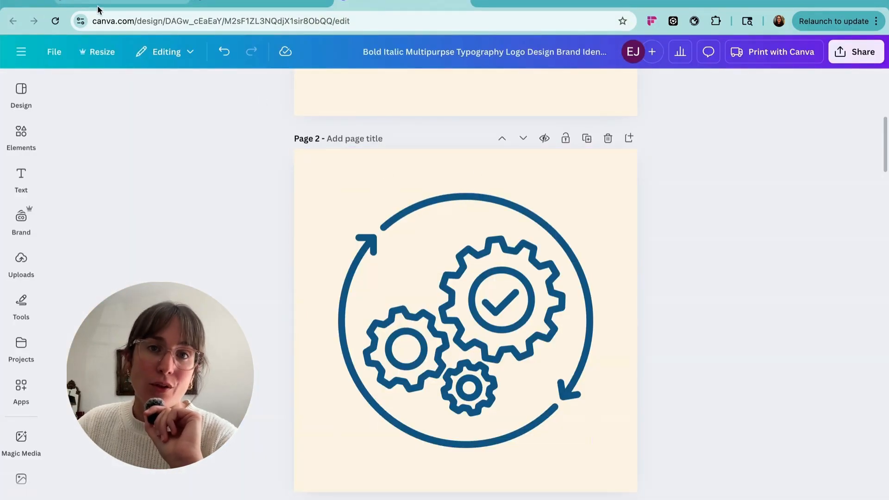
{"action": "left_click", "coordinate": [134, 5]}
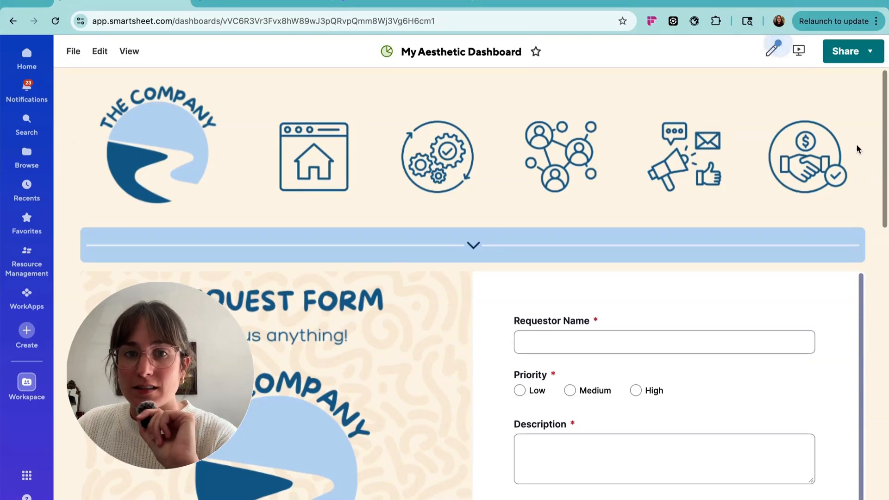
{"action": "scroll", "coordinate": [859, 143], "scroll_direction": "down", "scroll_amount": 3}
{"action": "scroll", "coordinate": [870, 137], "scroll_direction": "down", "scroll_amount": 3}
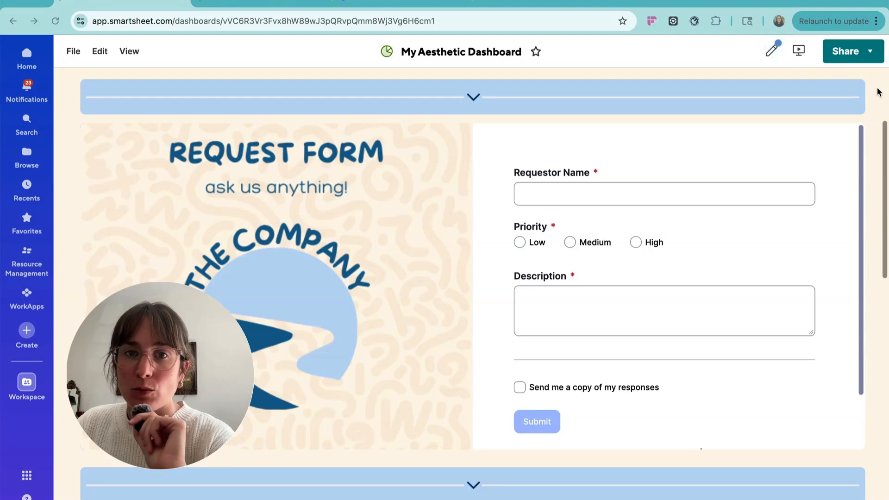
{"action": "scroll", "coordinate": [878, 92], "scroll_direction": "up", "scroll_amount": 3}
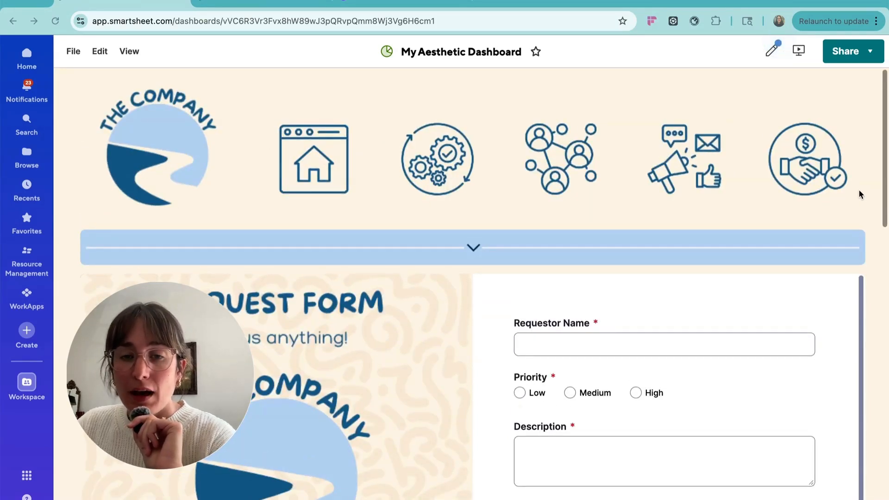
{"action": "scroll", "coordinate": [859, 189], "scroll_direction": "down", "scroll_amount": 3}
{"action": "scroll", "coordinate": [862, 189], "scroll_direction": "down", "scroll_amount": 1}
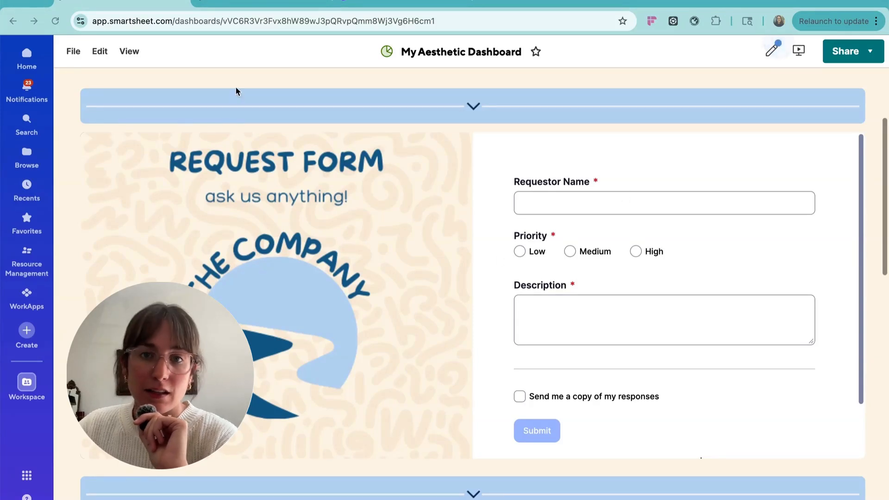
{"action": "left_click", "coordinate": [627, 200]}
{"action": "left_click", "coordinate": [740, 195]}
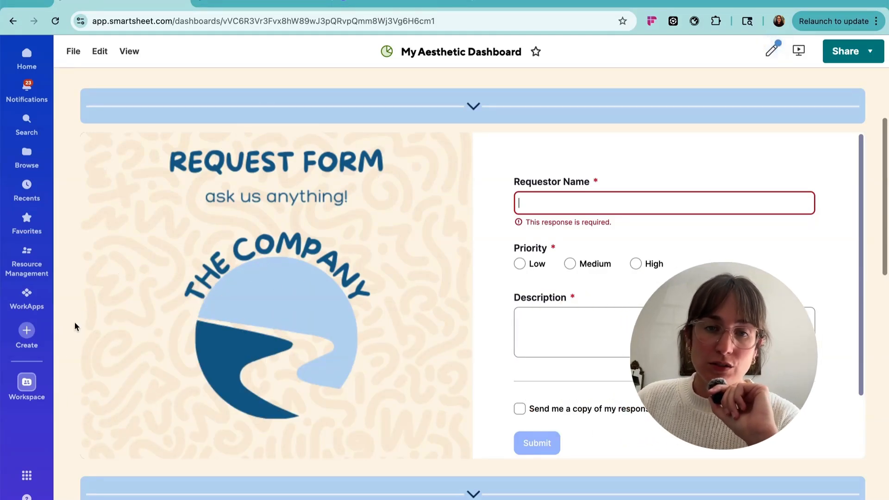
{"action": "scroll", "coordinate": [74, 326], "scroll_direction": "down", "scroll_amount": 15}
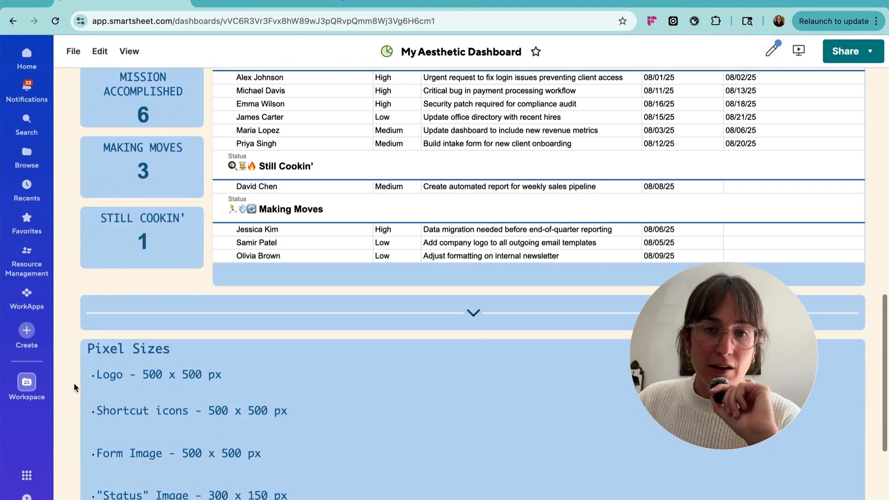
{"action": "scroll", "coordinate": [71, 369], "scroll_direction": "up", "scroll_amount": 12}
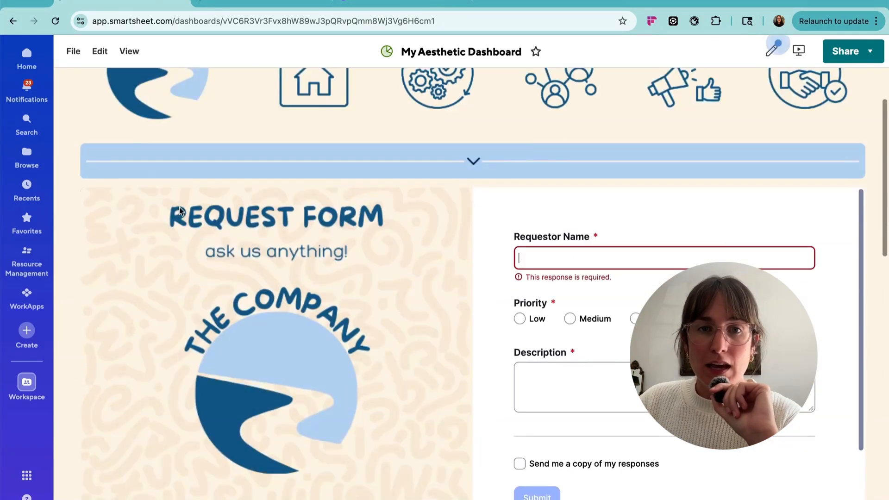
{"action": "scroll", "coordinate": [70, 289], "scroll_direction": "down", "scroll_amount": 3}
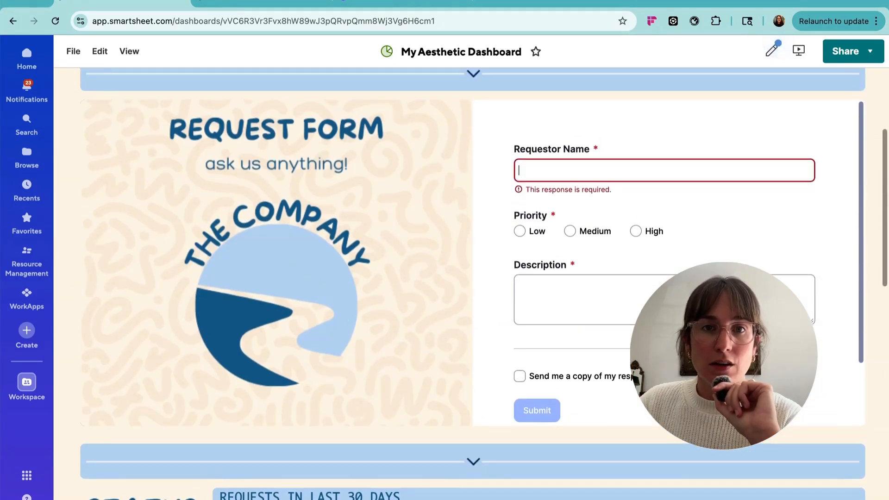
Open the Form sheet and create a new form from it
{"action": "left_click", "coordinate": [261, 2]}
{"action": "left_click", "coordinate": [396, 347]}
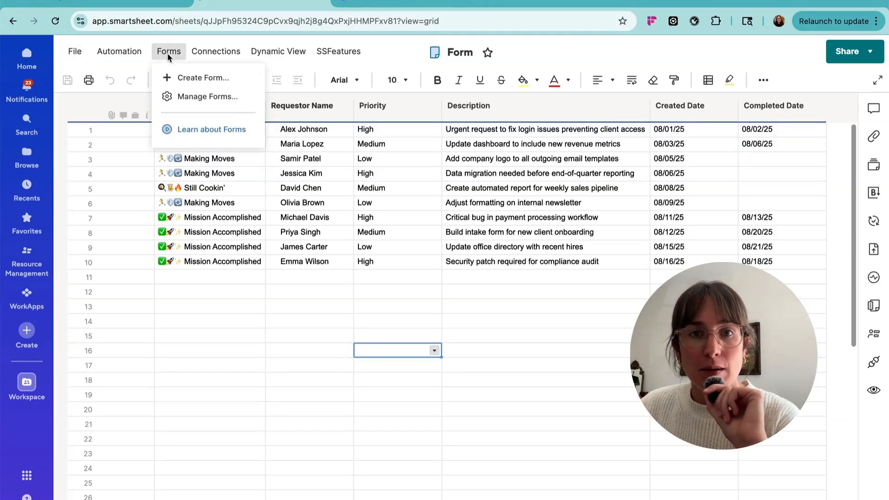
{"action": "left_click", "coordinate": [190, 83]}
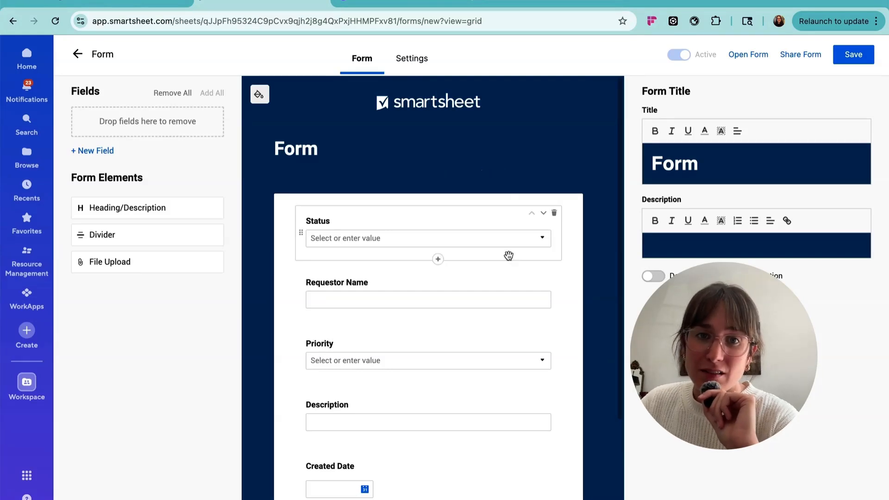
{"action": "scroll", "coordinate": [494, 248], "scroll_direction": "down", "scroll_amount": 2}
{"action": "scroll", "coordinate": [479, 358], "scroll_direction": "up", "scroll_amount": 3}
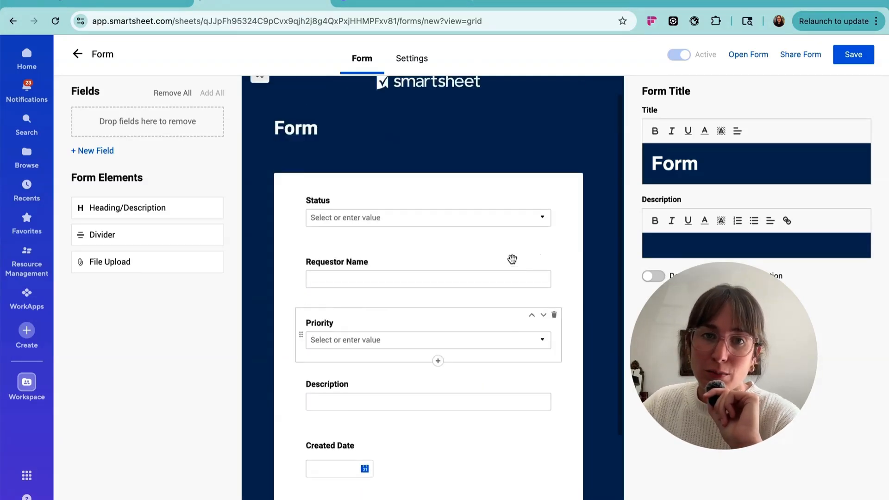
Hide the Smartsheet logo on the new form and save the form
{"action": "mouse_move", "coordinate": [442, 110]}
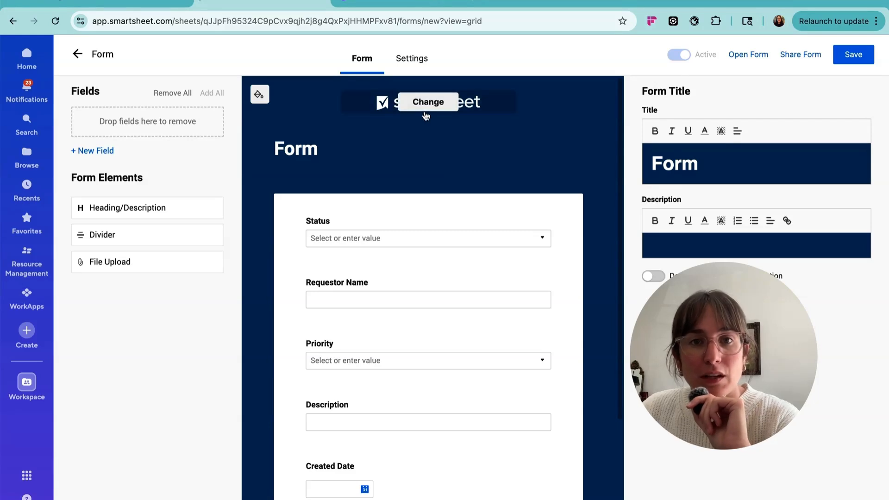
{"action": "left_click", "coordinate": [427, 104]}
{"action": "left_click", "coordinate": [468, 297]}
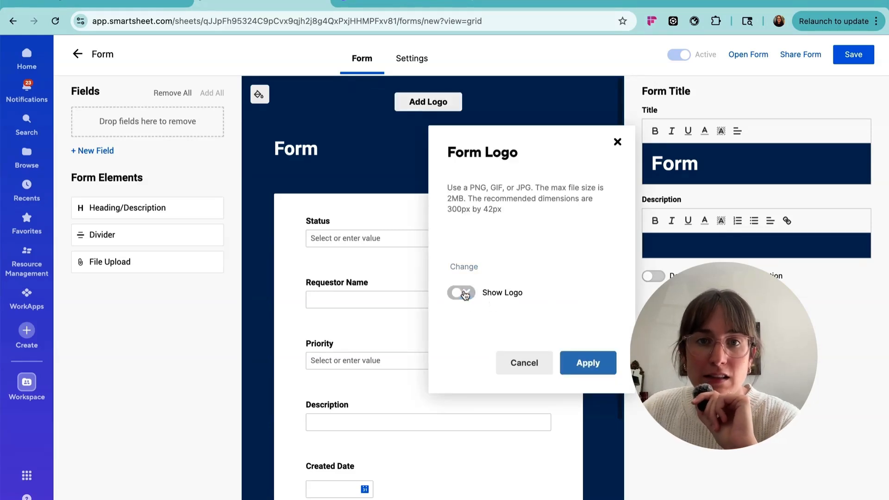
{"action": "left_click", "coordinate": [584, 364]}
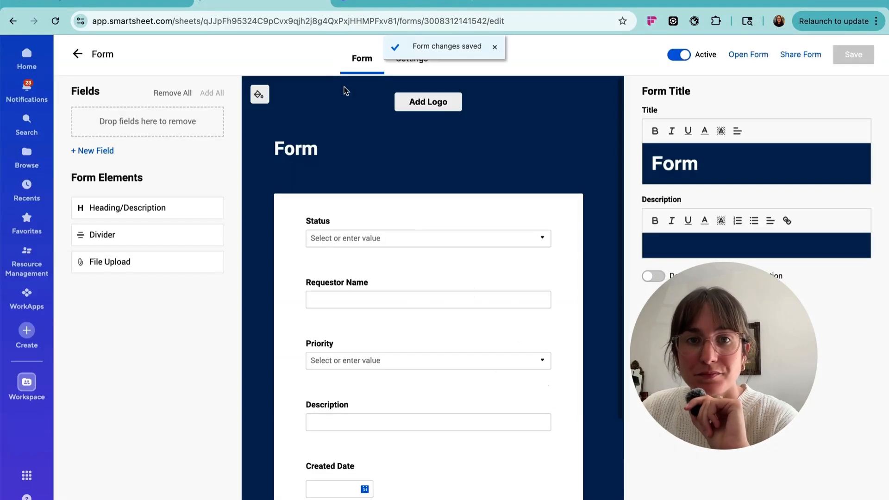
Try switching the new form's background from a color to an image, and cancel the change
{"action": "left_click", "coordinate": [258, 95]}
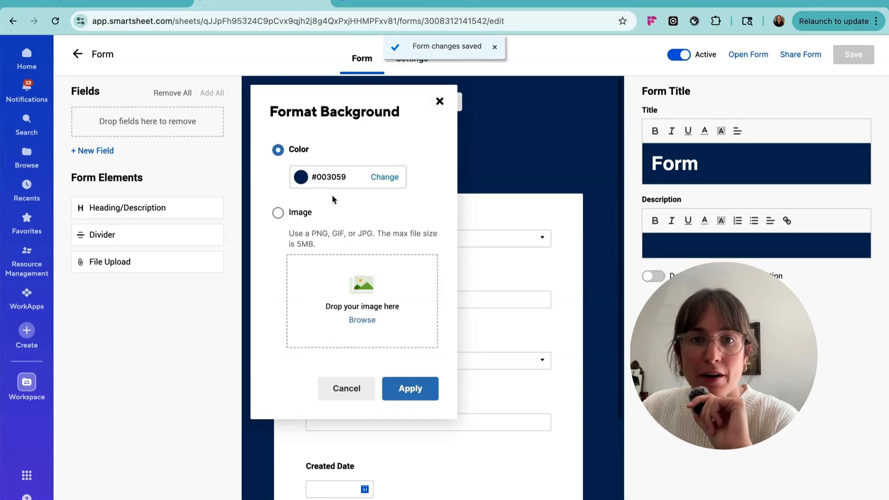
{"action": "left_click", "coordinate": [279, 215]}
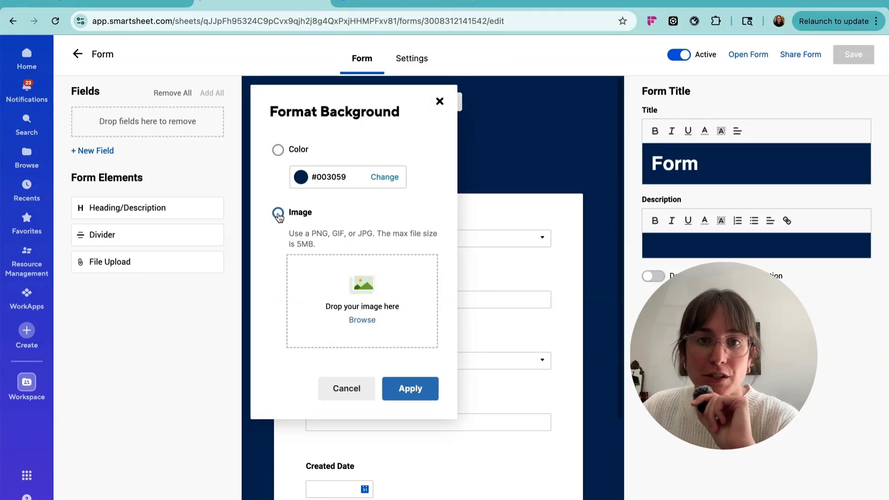
{"action": "left_click", "coordinate": [279, 217]}
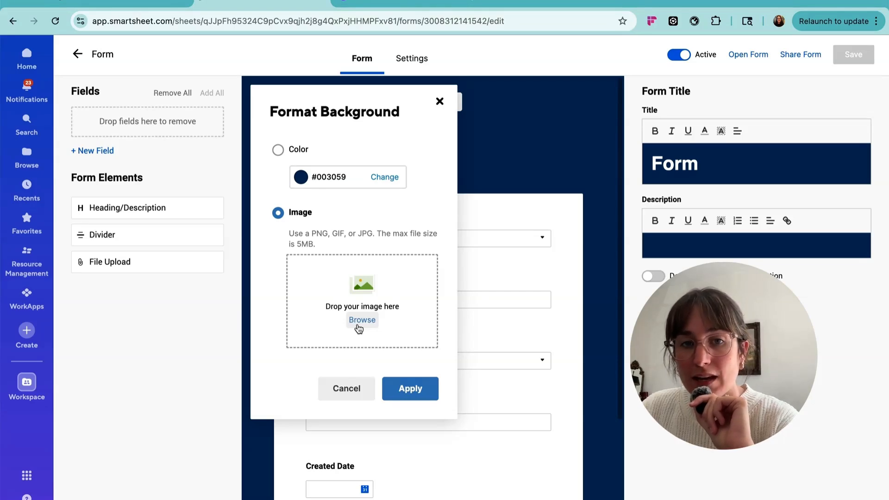
{"action": "left_click", "coordinate": [354, 387]}
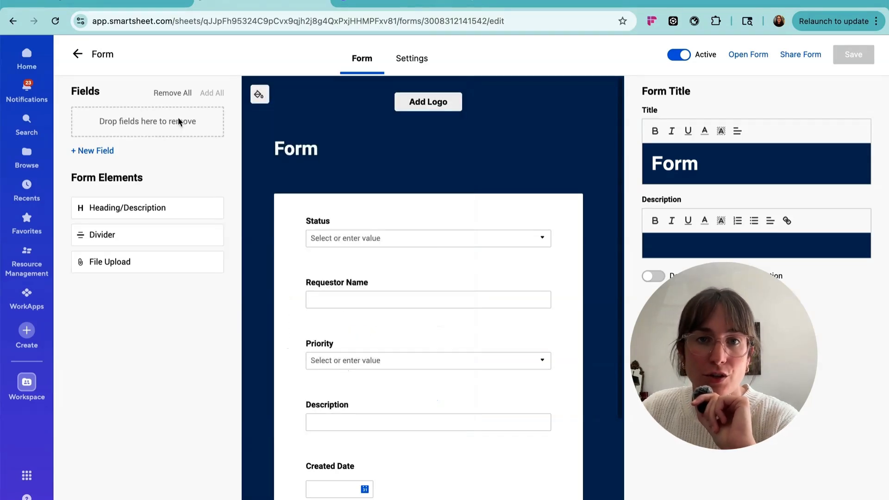
Open the sheet's existing request form in the form builder, preview its live version and return to the builder
{"action": "left_click", "coordinate": [93, 54]}
{"action": "left_click", "coordinate": [499, 193]}
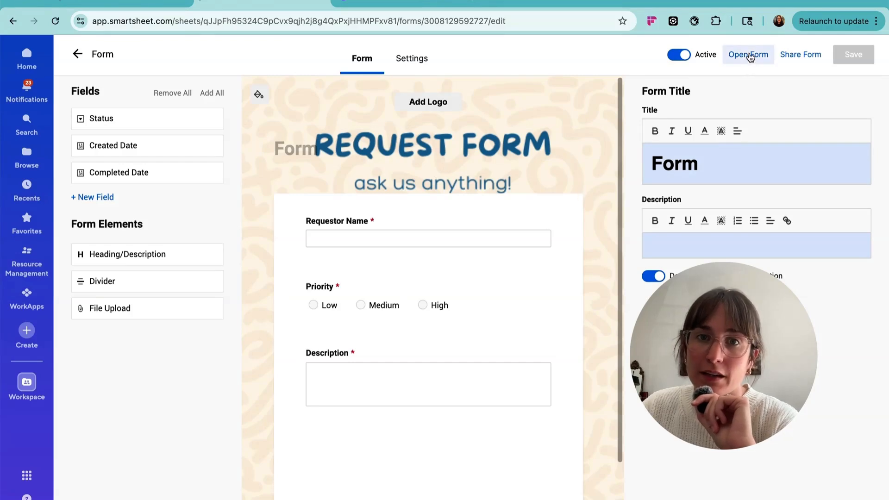
{"action": "left_click", "coordinate": [749, 53]}
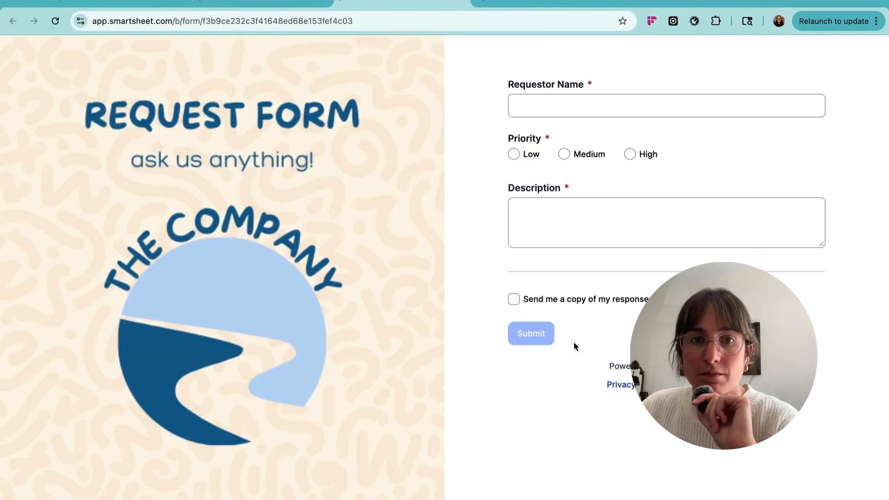
{"action": "left_click", "coordinate": [246, 3]}
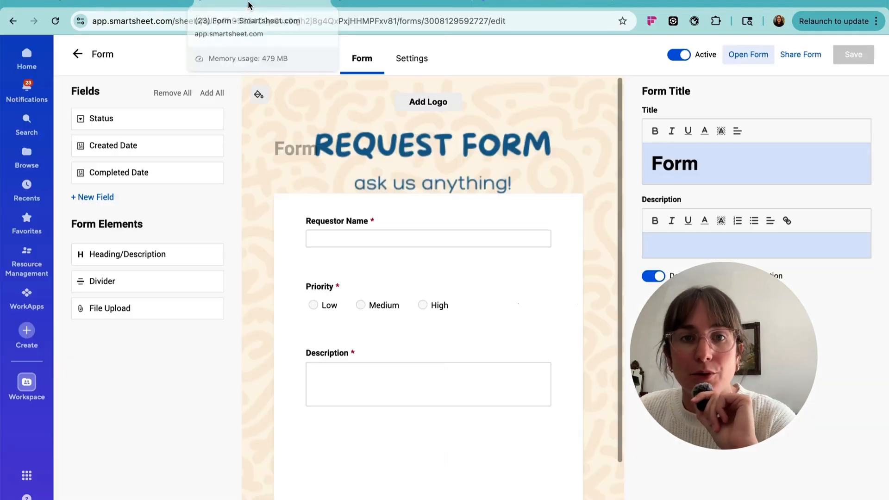
Check the request form's logo and background image settings, and close both without changes
{"action": "left_click", "coordinate": [431, 104]}
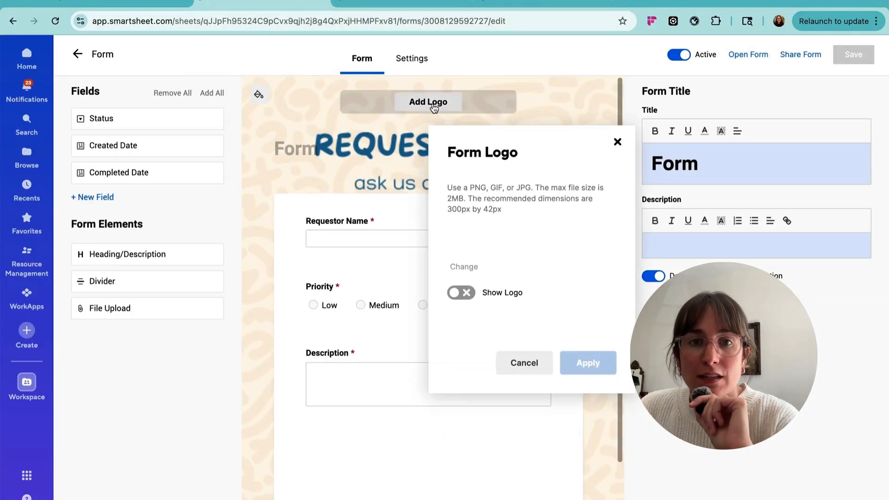
{"action": "left_click", "coordinate": [618, 143]}
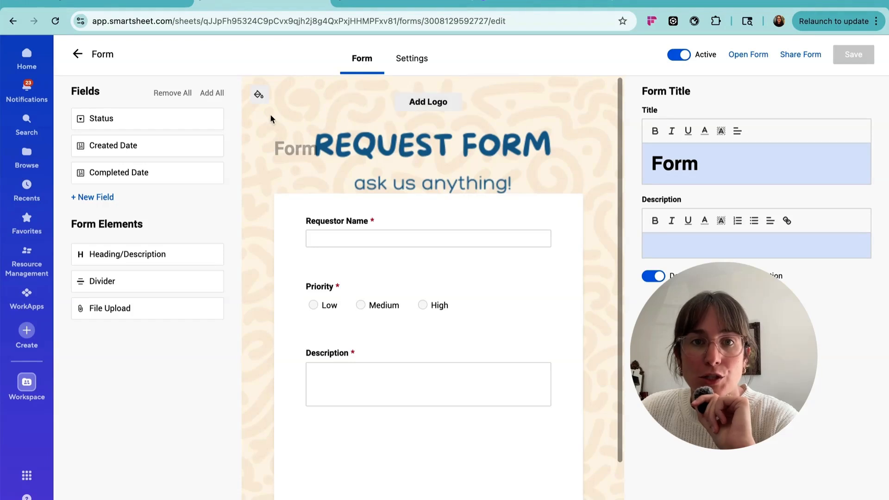
{"action": "left_click", "coordinate": [258, 94]}
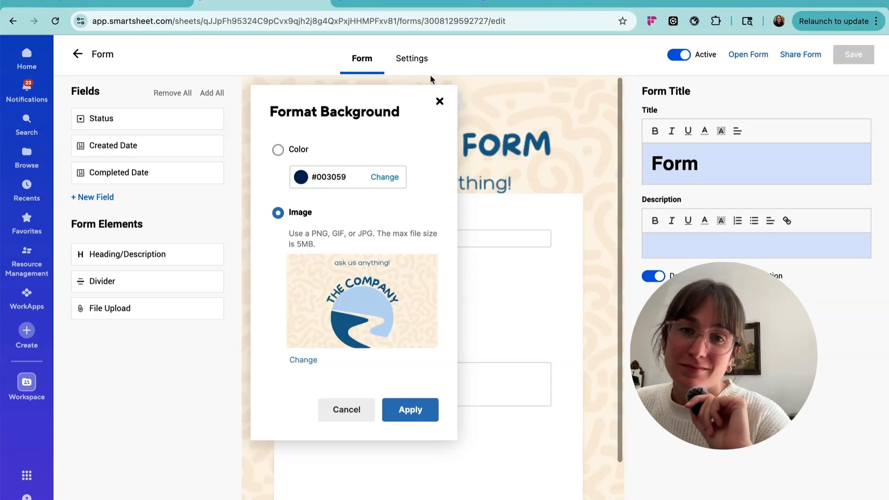
{"action": "left_click", "coordinate": [440, 103]}
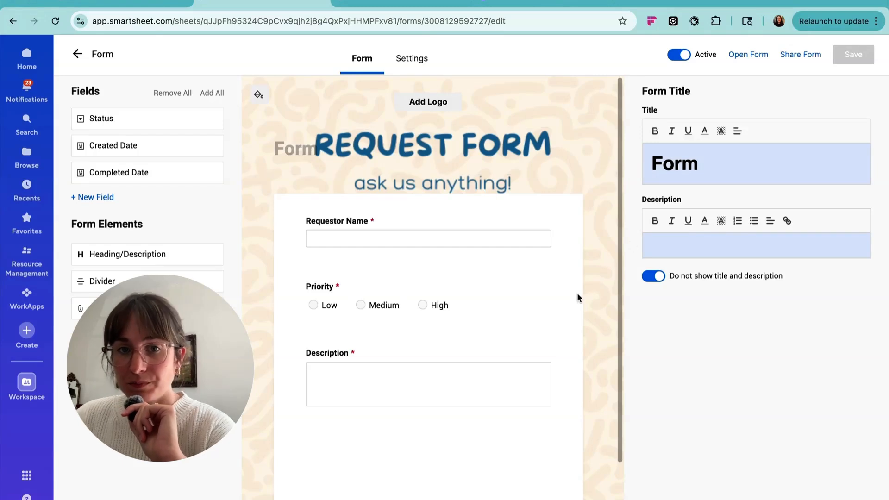
Show the request form's title and description, hide them again, and point out both text fields
{"action": "left_click", "coordinate": [657, 278]}
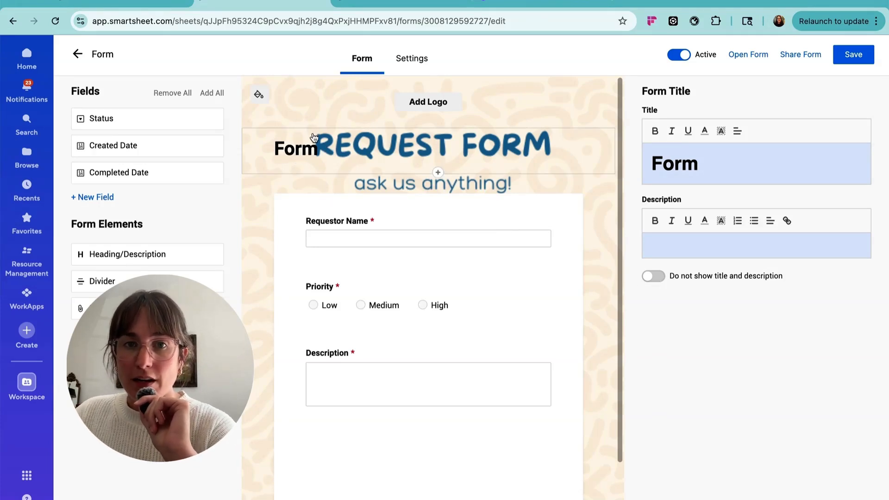
{"action": "left_click", "coordinate": [649, 280]}
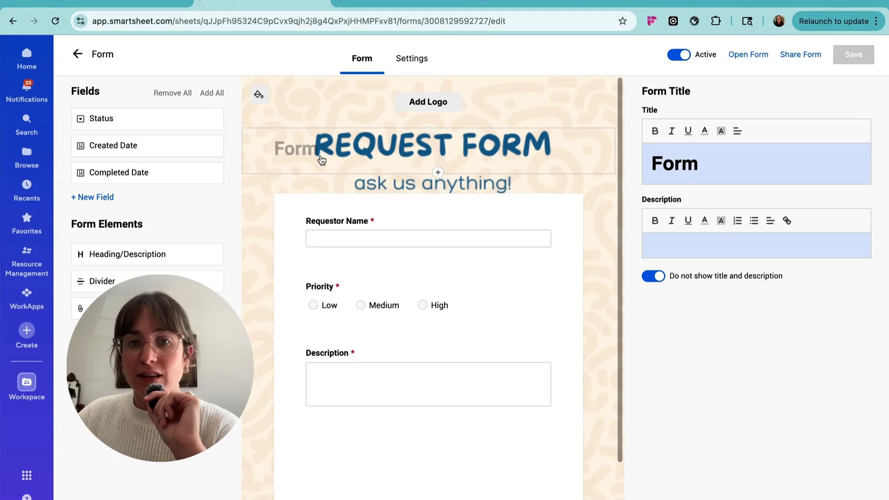
{"action": "left_click_drag", "start_coordinate": [653, 159], "coordinate": [720, 172]}
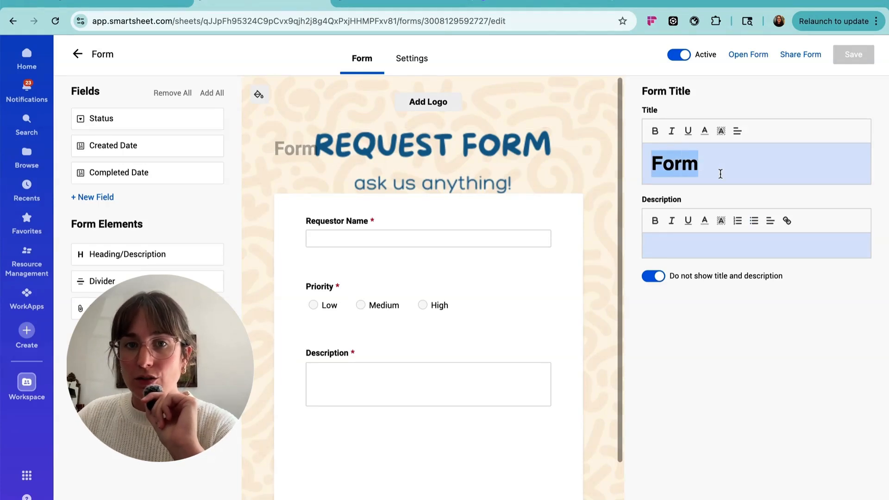
{"action": "left_click", "coordinate": [670, 248]}
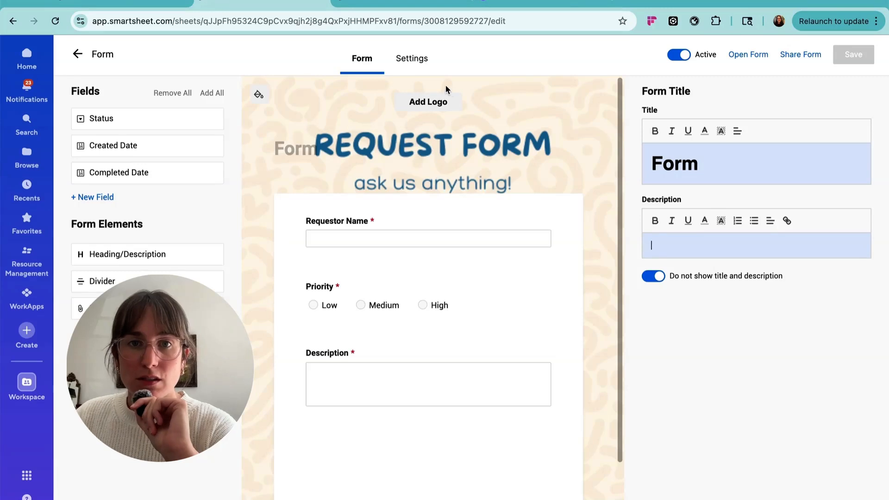
Turn off Smartsheet branding on the request form's footer, comparing with the live form, and save the form
{"action": "left_click", "coordinate": [405, 59]}
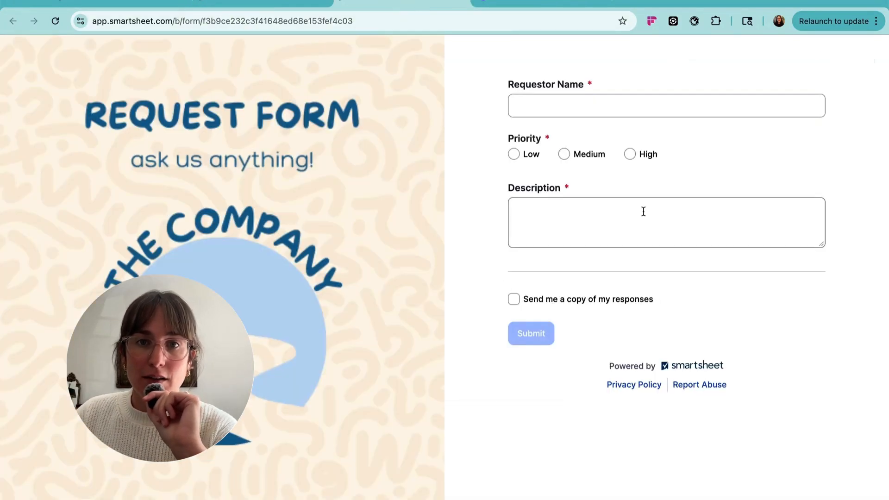
{"action": "left_click", "coordinate": [258, 3]}
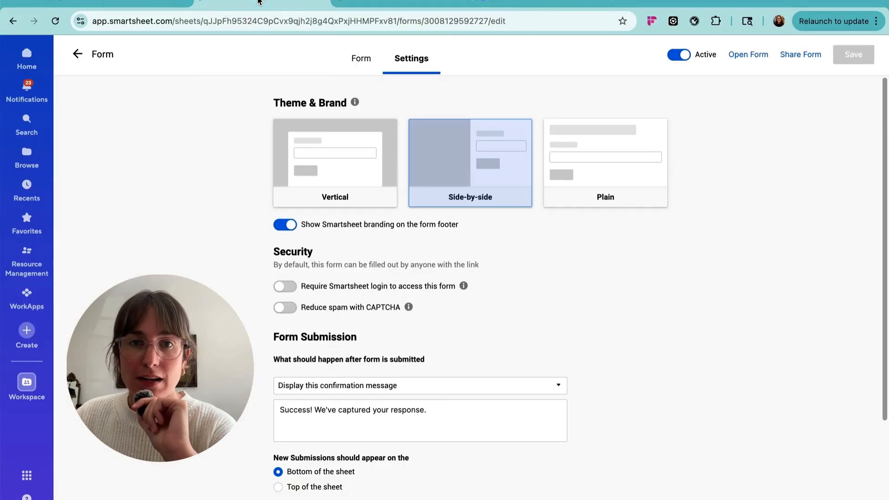
{"action": "left_click", "coordinate": [288, 228]}
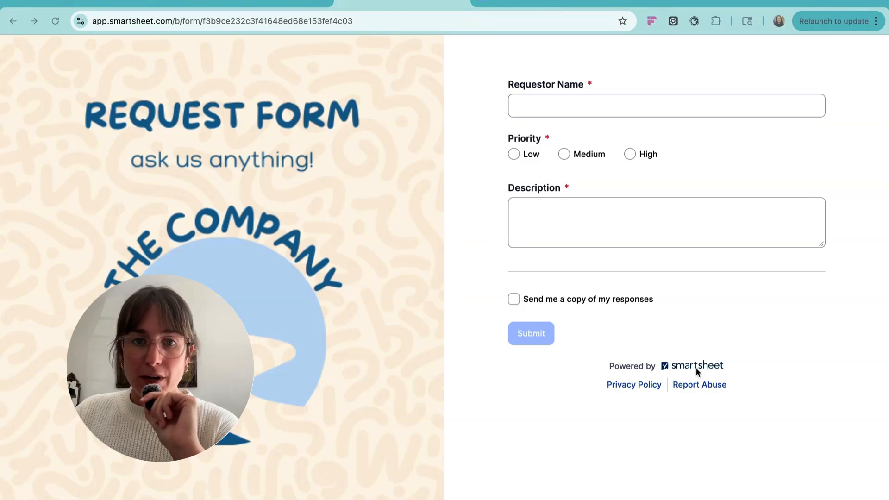
{"action": "left_click", "coordinate": [282, 6]}
{"action": "left_click", "coordinate": [850, 55]}
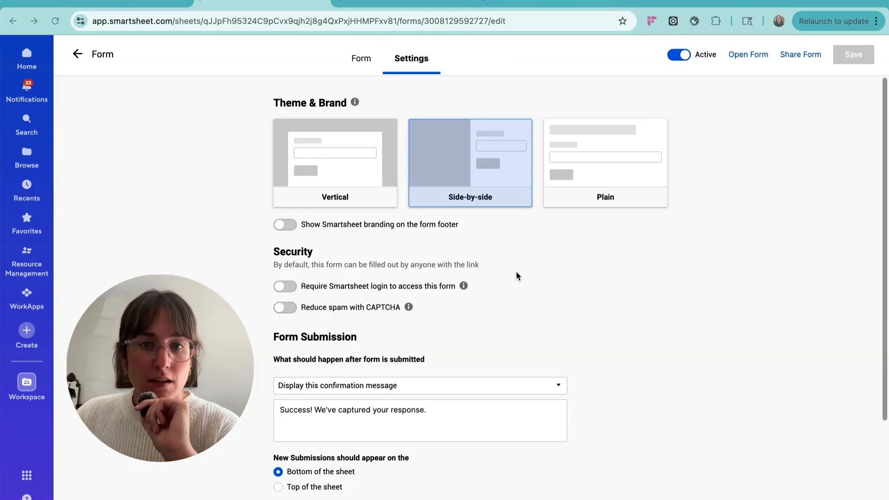
{"action": "scroll", "coordinate": [517, 276], "scroll_direction": "down", "scroll_amount": 3}
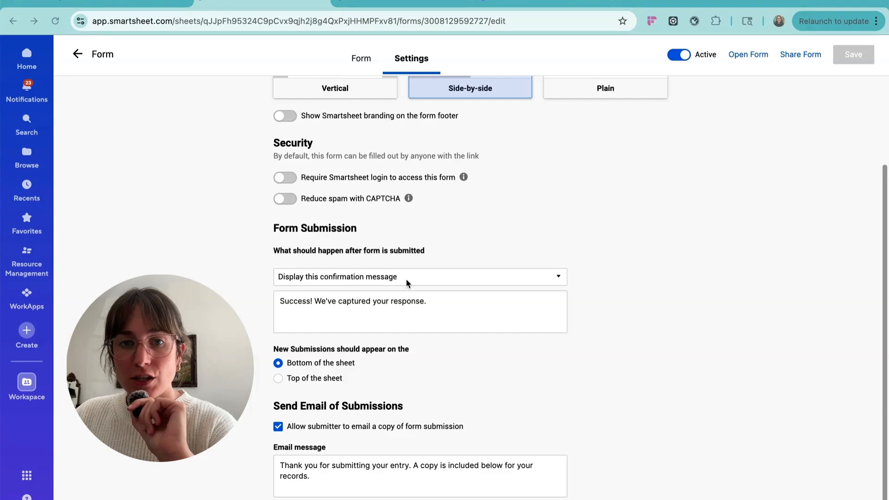
Point out the confirmation message in the form's submission settings and return to the Form sheet
{"action": "left_click_drag", "start_coordinate": [282, 303], "coordinate": [431, 301]}
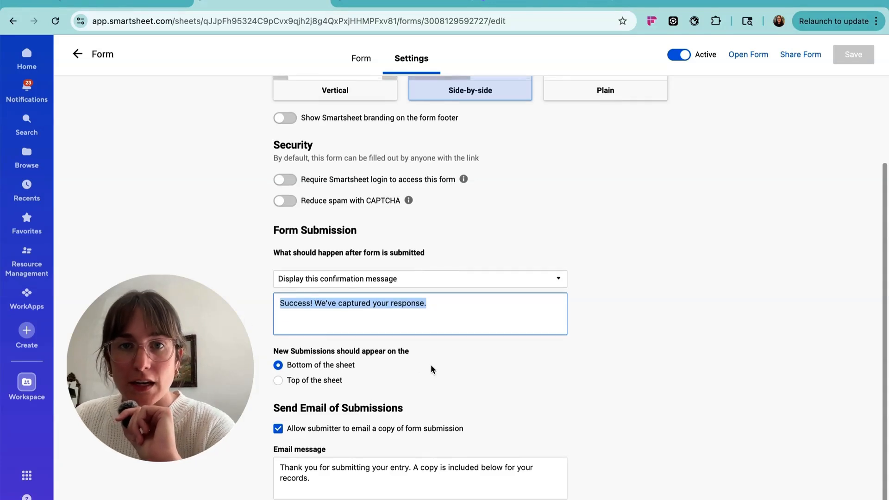
{"action": "scroll", "coordinate": [431, 367], "scroll_direction": "up", "scroll_amount": 3}
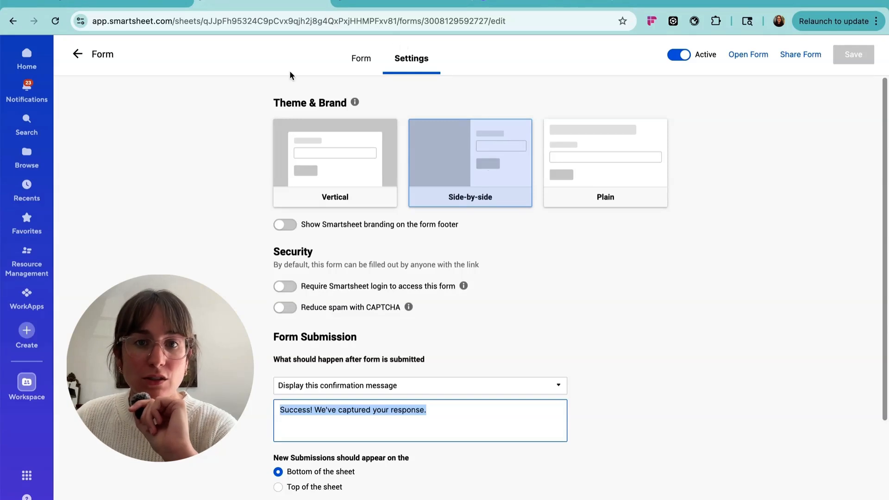
{"action": "left_click", "coordinate": [91, 58]}
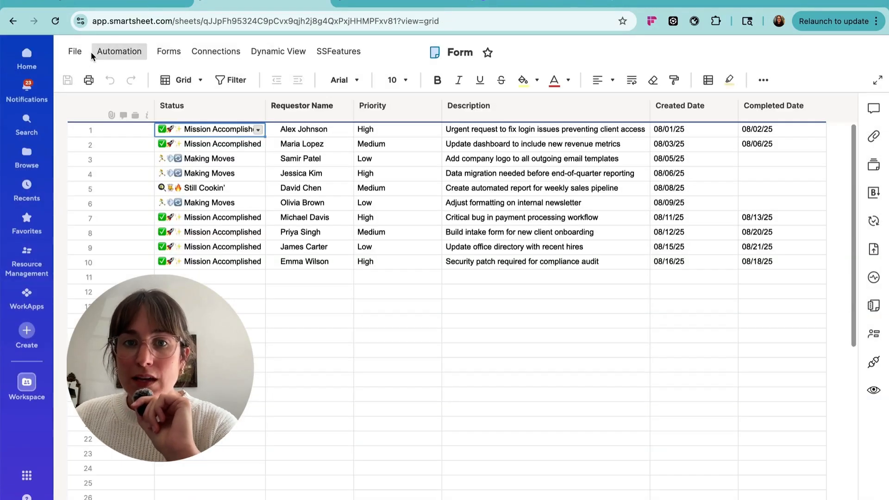
Open the sheet's list of forms and get the embed code of the form branded with The Company logo
{"action": "left_click", "coordinate": [160, 54]}
{"action": "left_click", "coordinate": [175, 94]}
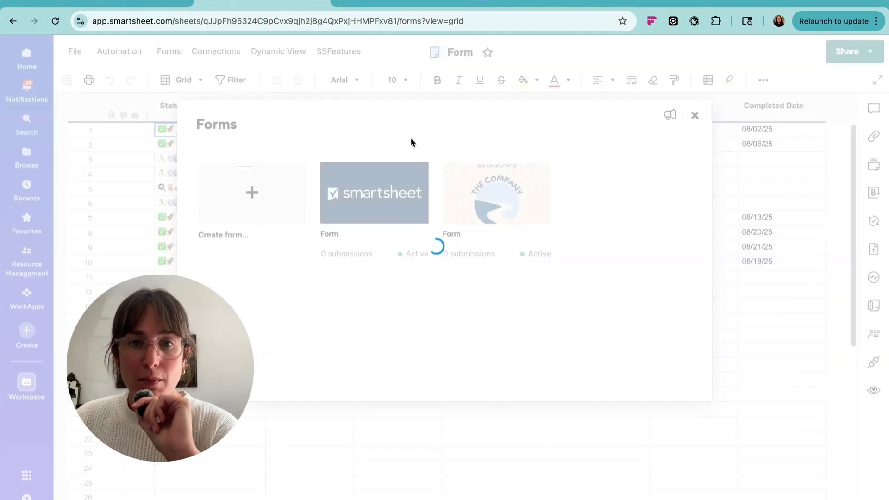
{"action": "mouse_move", "coordinate": [523, 256]}
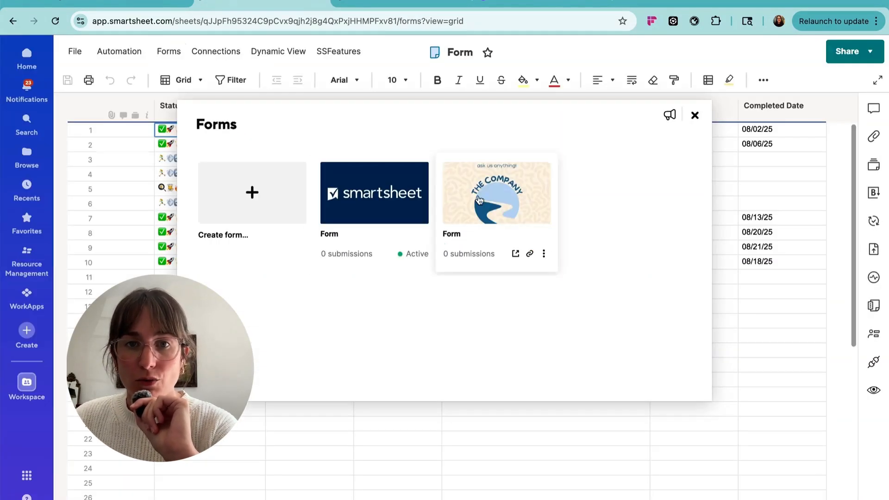
{"action": "left_click", "coordinate": [543, 255]}
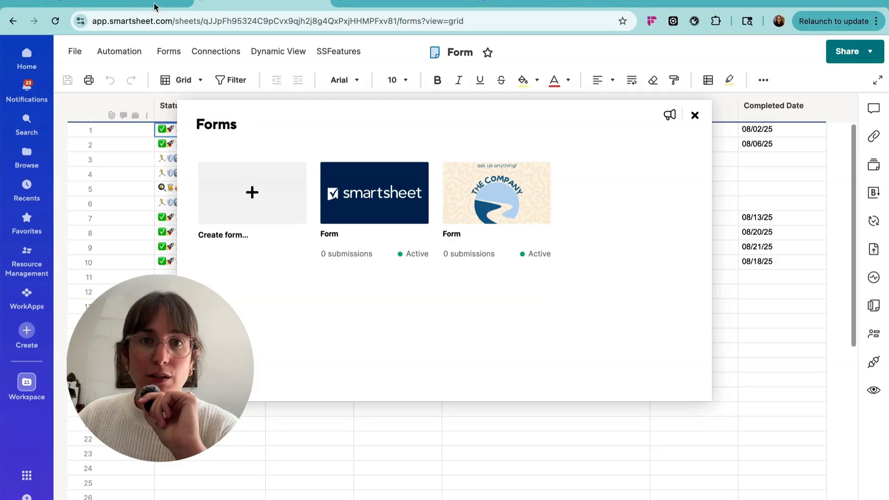
Switch to My Aesthetic Dashboard, enter editing mode and show the settings of the existing embedded request form widget
{"action": "left_click", "coordinate": [129, 3]}
{"action": "left_click", "coordinate": [773, 50]}
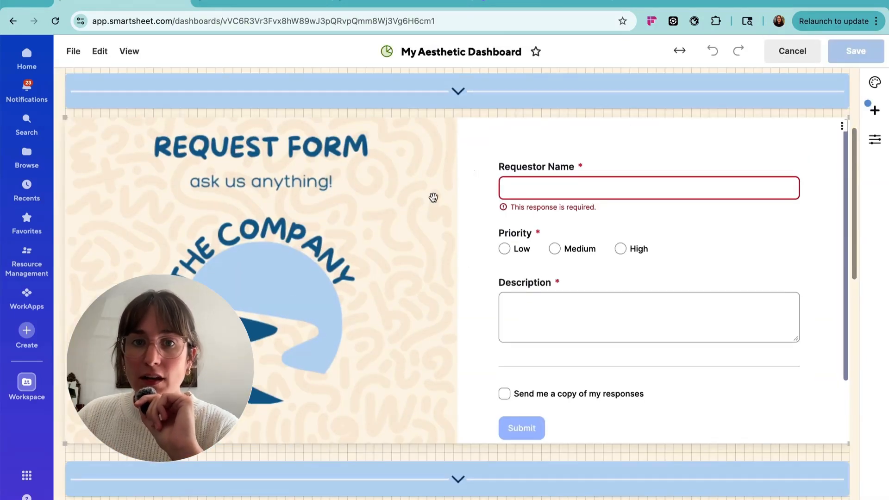
{"action": "left_click", "coordinate": [411, 206]}
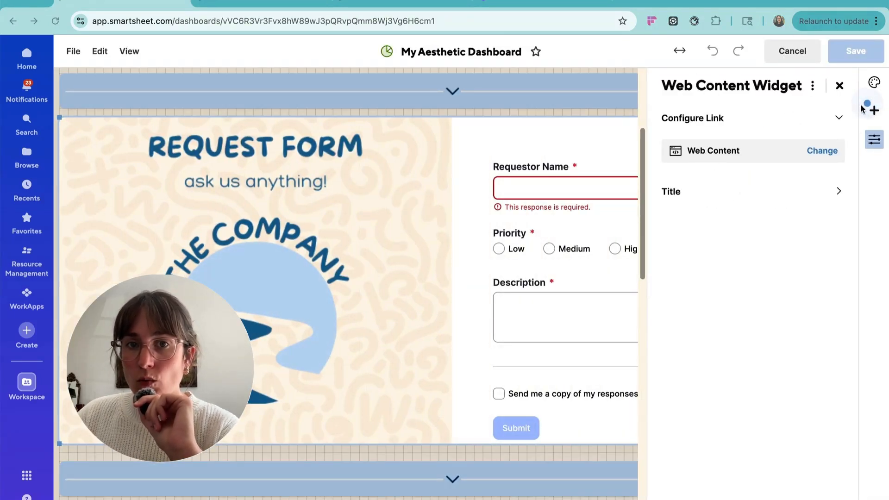
Add a Web Content widget and embed the request form in it with its 900 by 600 iframe code
{"action": "left_click", "coordinate": [874, 111]}
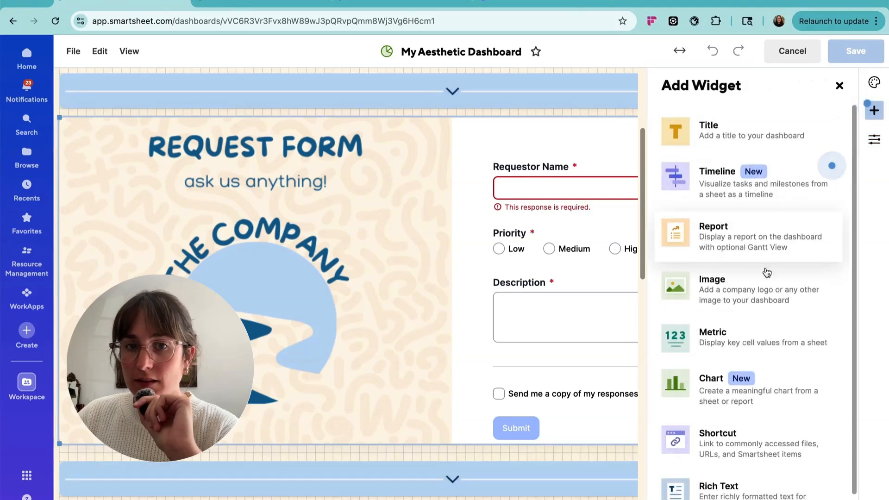
{"action": "scroll", "coordinate": [764, 416], "scroll_direction": "down", "scroll_amount": 1}
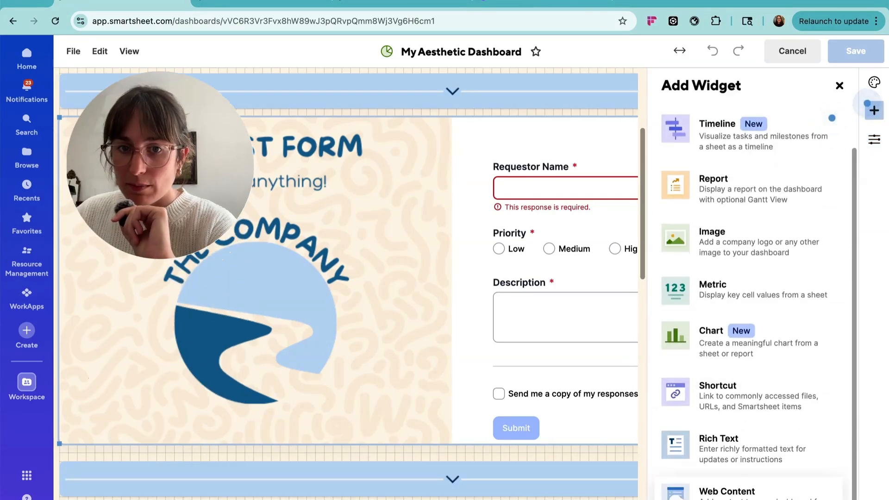
{"action": "left_click", "coordinate": [726, 490]}
{"action": "left_click", "coordinate": [709, 148]}
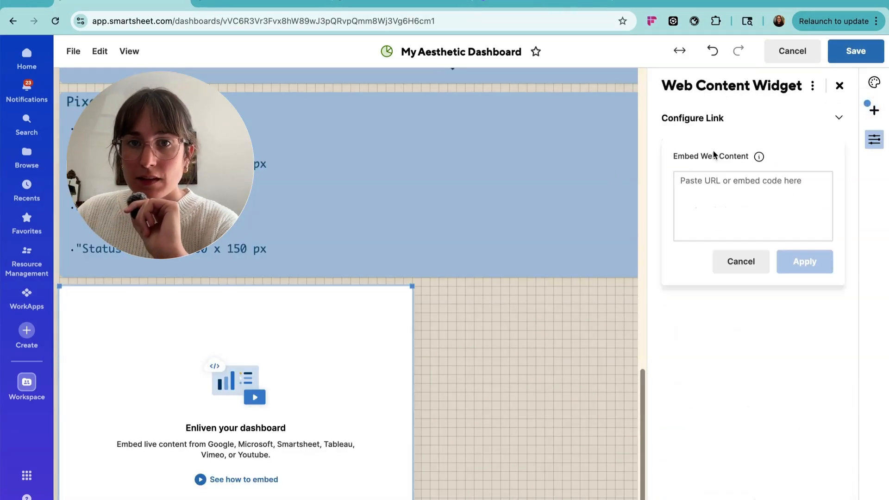
{"action": "left_click", "coordinate": [748, 192]}
{"action": "type", "text": "<iframe width=\"900\" height=\"600\" src=\"https://app.smartsheet.com/b/form/f3b9ce2323f41648ed68e153fef4c03\"></iframe>"}
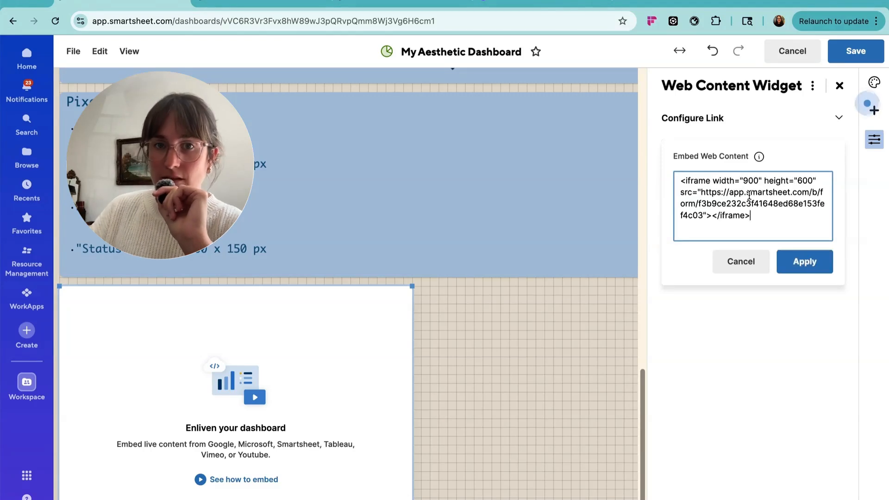
{"action": "left_click", "coordinate": [788, 260]}
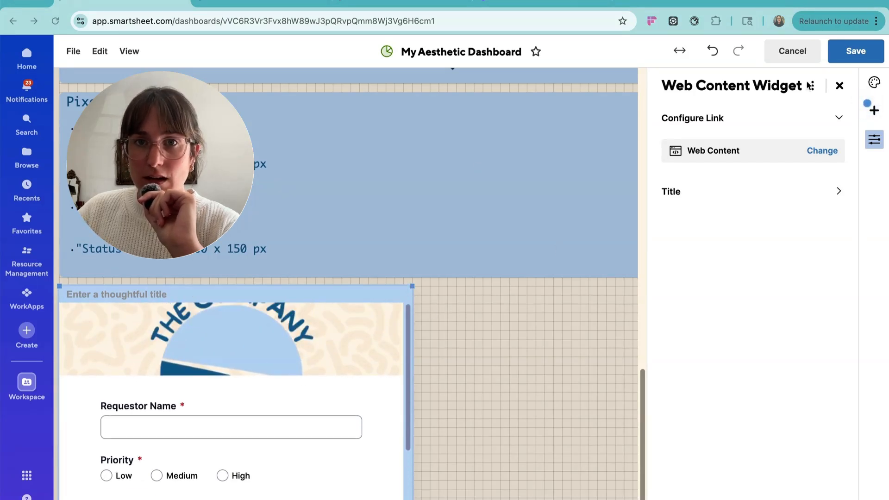
{"action": "left_click", "coordinate": [839, 86]}
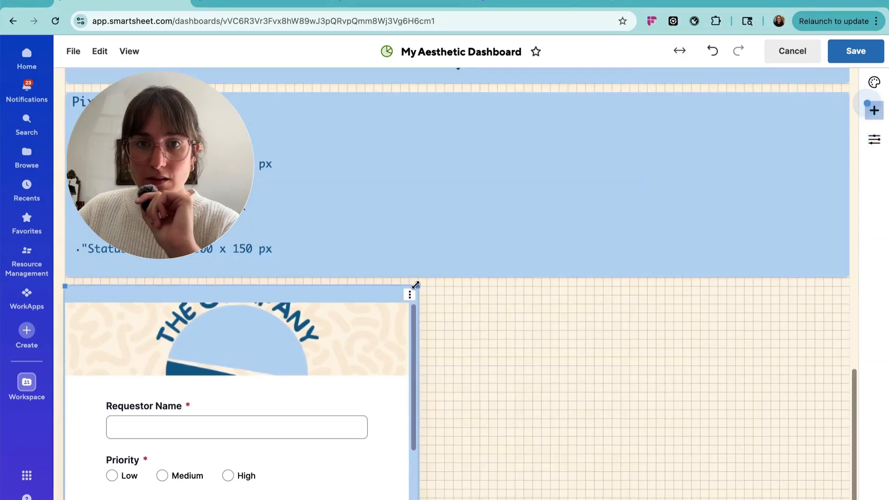
Enlarge the new form widget to span the full dashboard width and fit the whole form
{"action": "left_click_drag", "start_coordinate": [416, 284], "coordinate": [881, 300]}
{"action": "scroll", "coordinate": [429, 374], "scroll_direction": "down", "scroll_amount": 1}
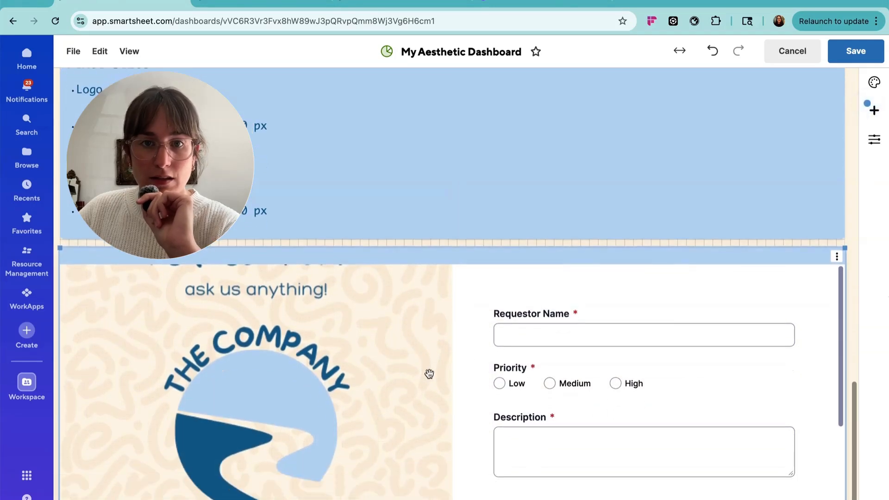
{"action": "scroll", "coordinate": [340, 298], "scroll_direction": "down", "scroll_amount": 3}
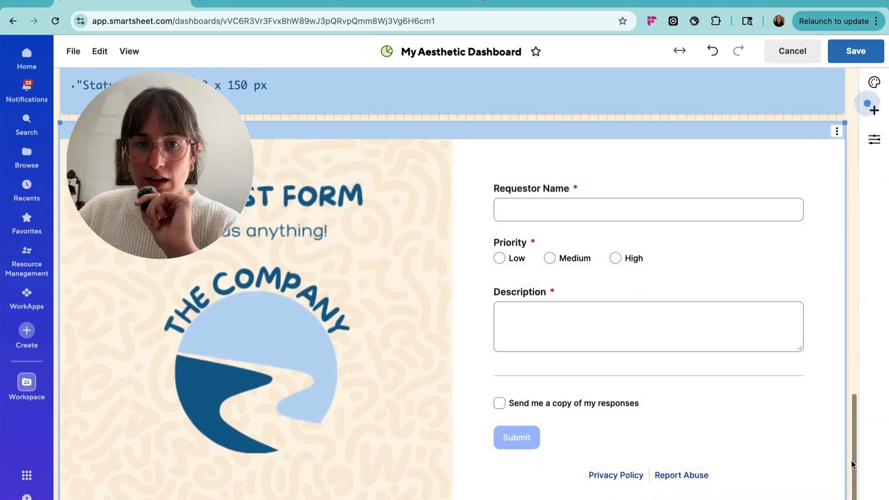
Hide the title of the new Web Content widget and close its settings
{"action": "left_click", "coordinate": [340, 298]}
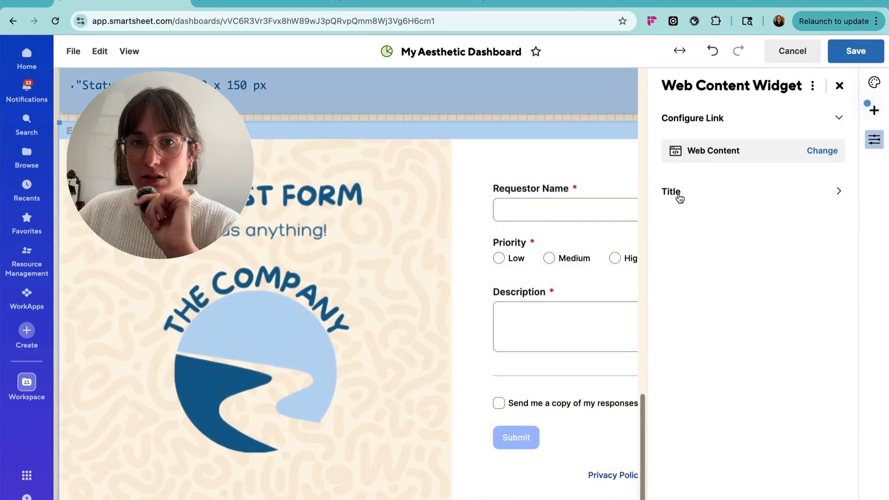
{"action": "left_click", "coordinate": [679, 197]}
{"action": "left_click", "coordinate": [675, 172]}
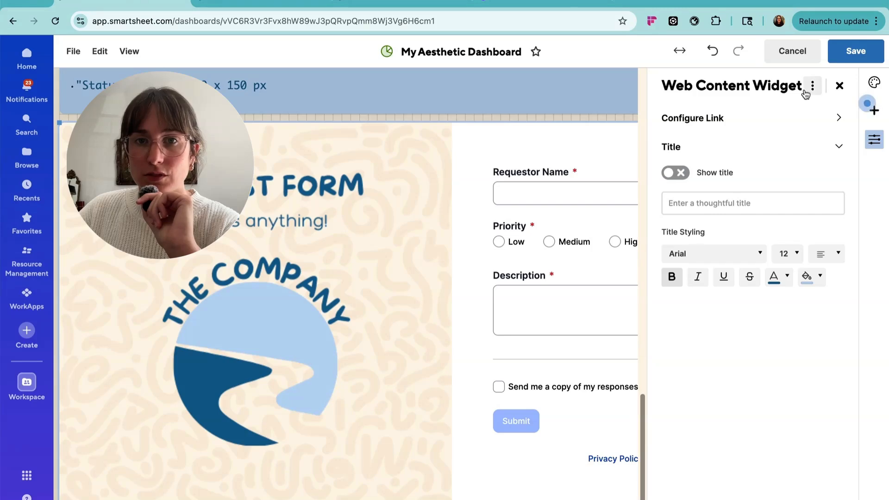
{"action": "left_click", "coordinate": [839, 85]}
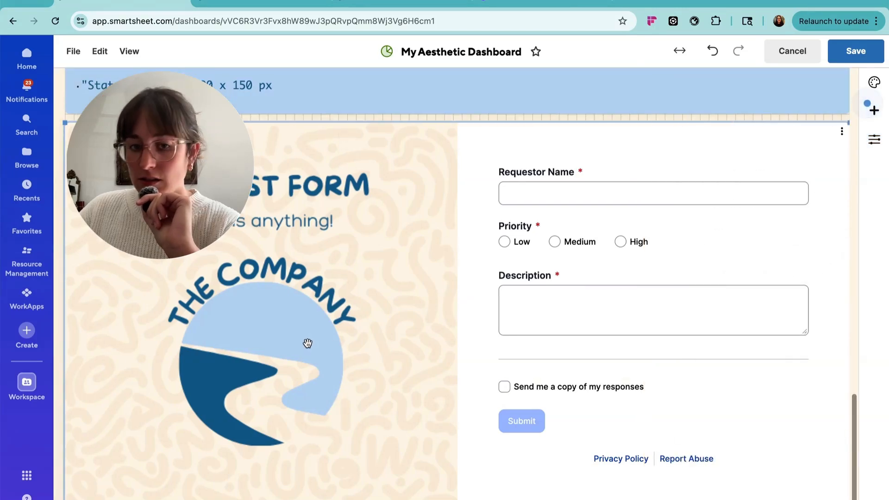
Discard the newly added form widget and leave dashboard editing without saving
{"action": "scroll", "coordinate": [304, 343], "scroll_direction": "down", "scroll_amount": 6}
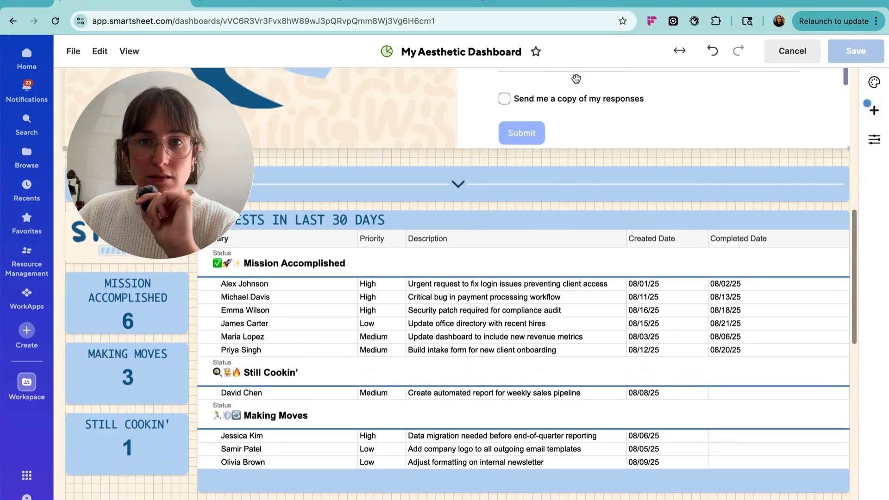
{"action": "scroll", "coordinate": [683, 174], "scroll_direction": "up", "scroll_amount": 5}
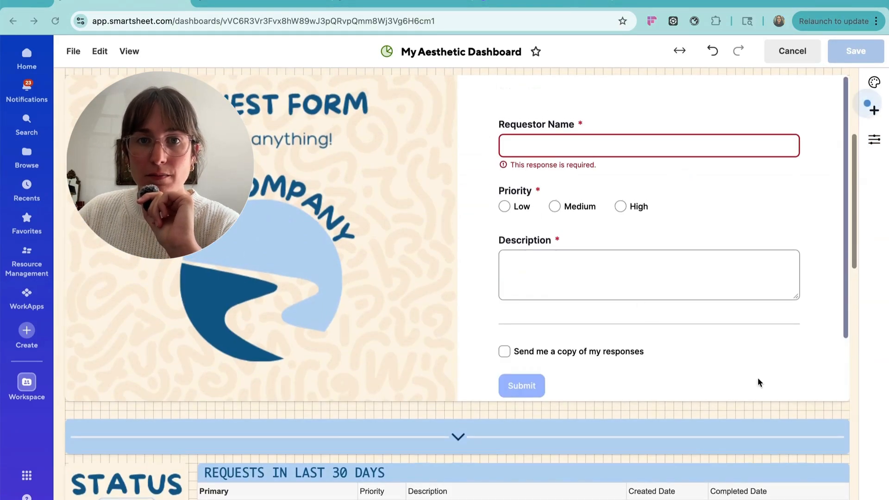
{"action": "scroll", "coordinate": [526, 290], "scroll_direction": "down", "scroll_amount": 1}
{"action": "scroll", "coordinate": [521, 292], "scroll_direction": "up", "scroll_amount": 1}
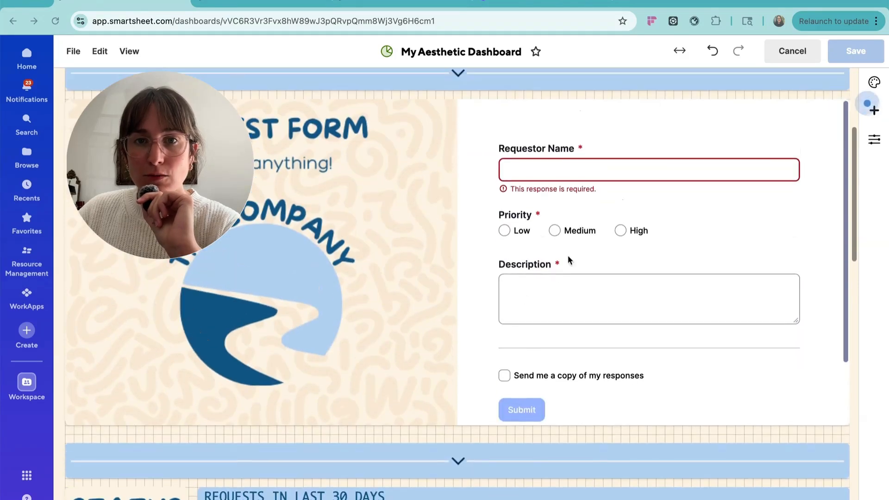
{"action": "left_click", "coordinate": [791, 52]}
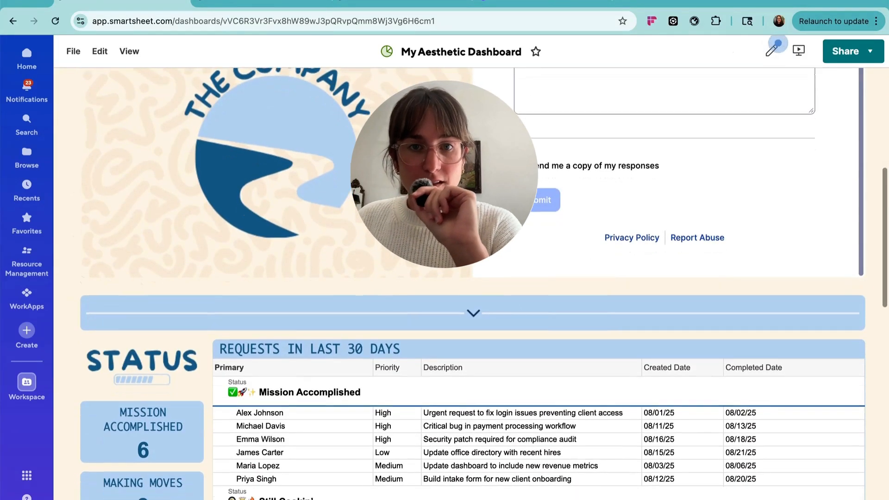
Review the dashboard's Status section and pixel size list, and look at the status fields in the Form sheet's Sheet Summary
{"action": "scroll", "coordinate": [338, 102], "scroll_direction": "down", "scroll_amount": 4}
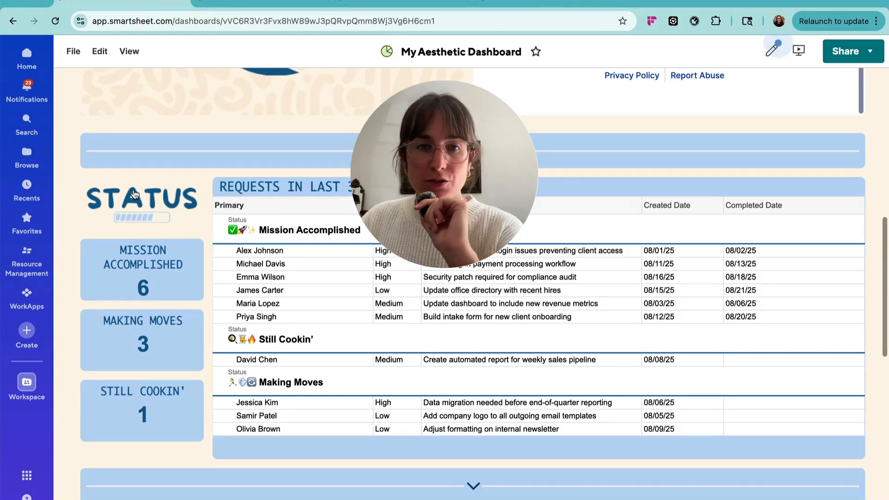
{"action": "scroll", "coordinate": [71, 347], "scroll_direction": "down", "scroll_amount": 2}
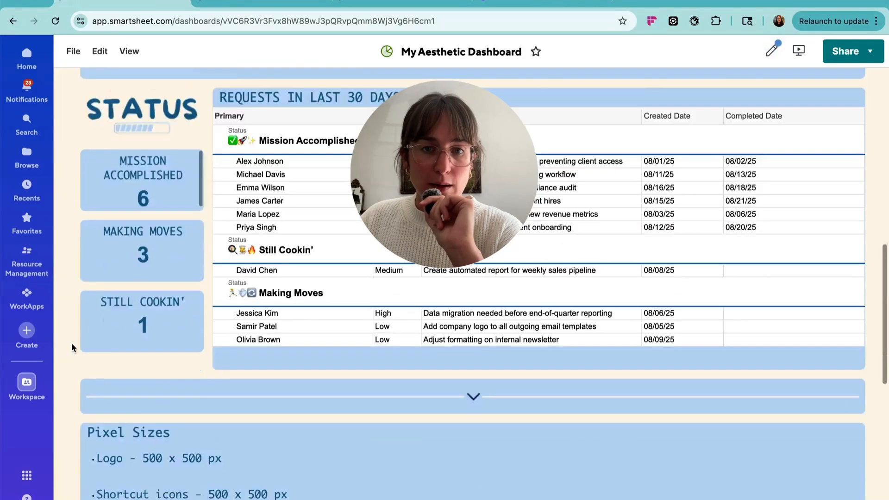
{"action": "scroll", "coordinate": [71, 343], "scroll_direction": "down", "scroll_amount": 3}
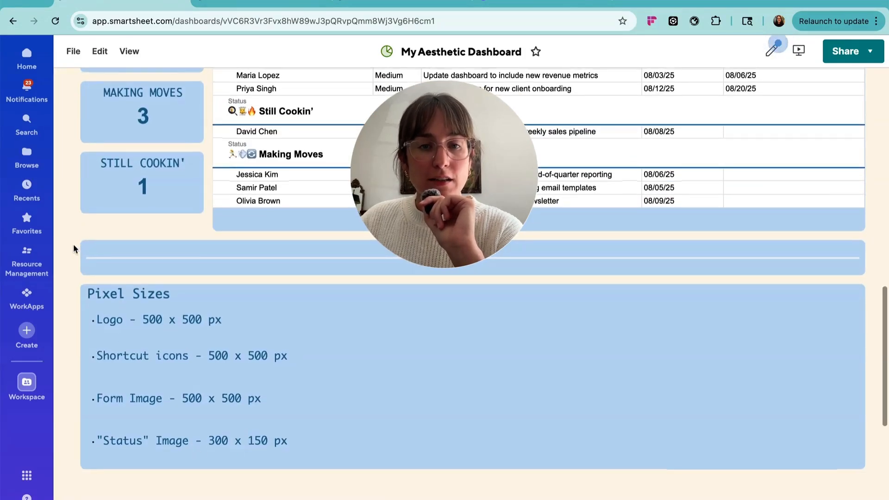
{"action": "scroll", "coordinate": [73, 250], "scroll_direction": "up", "scroll_amount": 4}
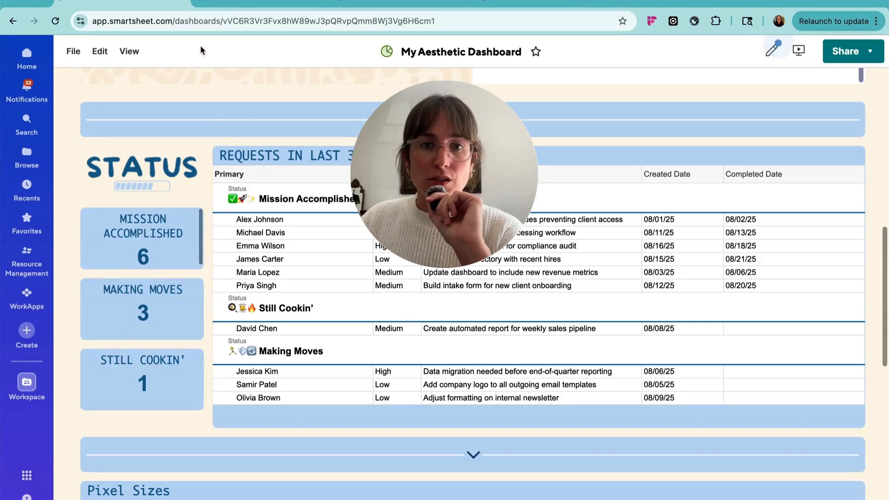
{"action": "left_click", "coordinate": [248, 6]}
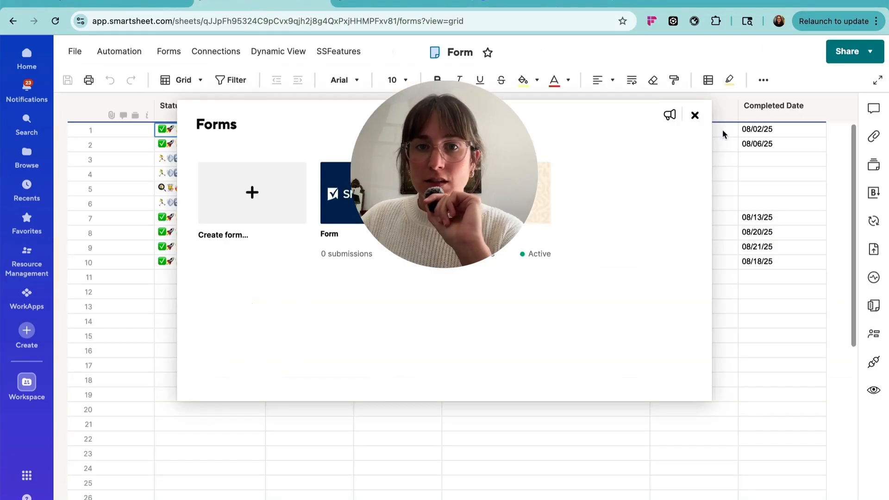
{"action": "left_click", "coordinate": [694, 114]}
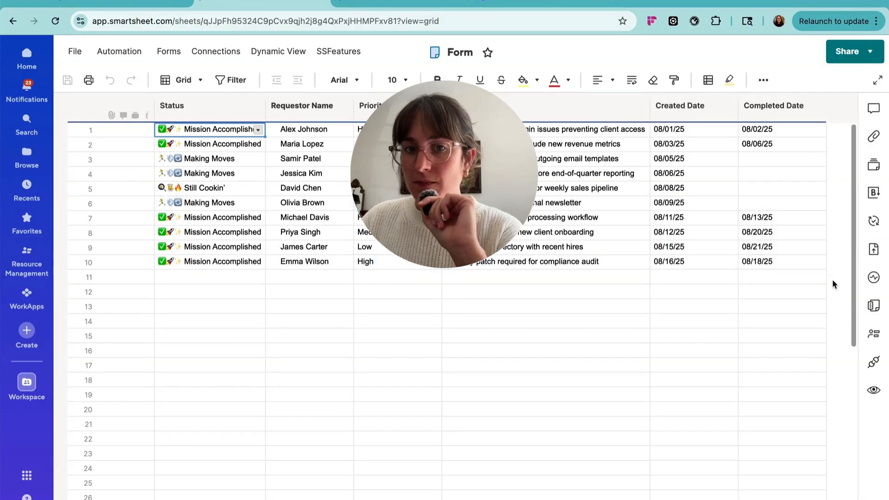
{"action": "left_click", "coordinate": [870, 307]}
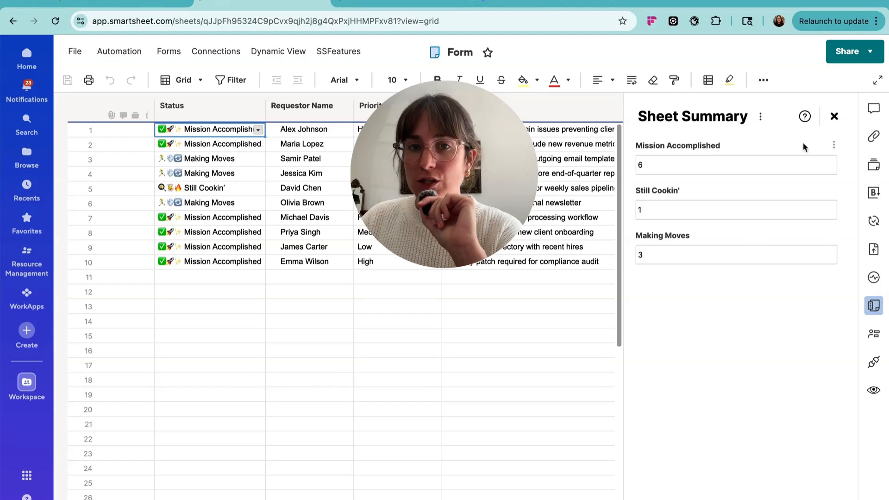
{"action": "left_click", "coordinate": [831, 123]}
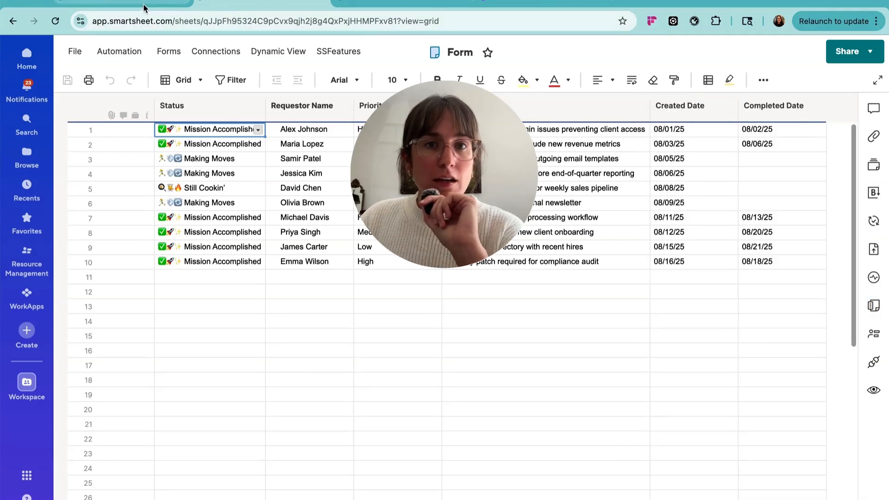
Return to the dashboard in editing mode and check the Mission Accomplished metric widget's data source and layout settings
{"action": "left_click", "coordinate": [144, 8]}
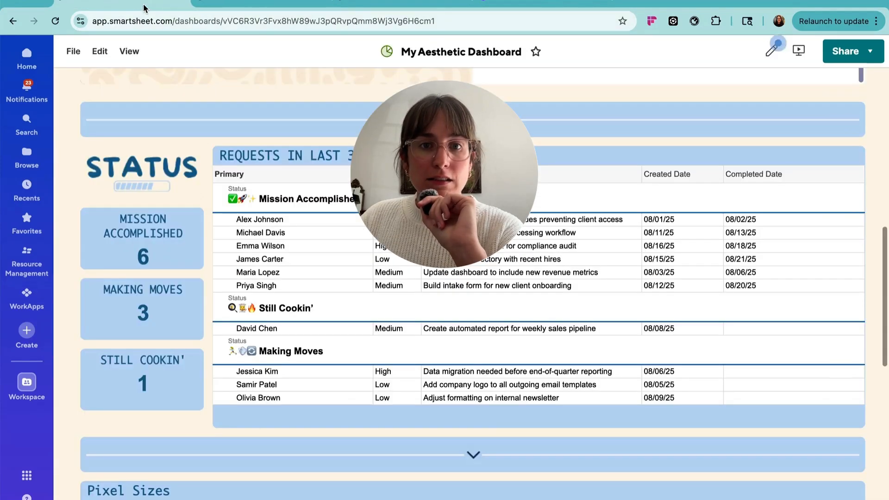
{"action": "left_click", "coordinate": [771, 51]}
{"action": "left_click", "coordinate": [142, 258]}
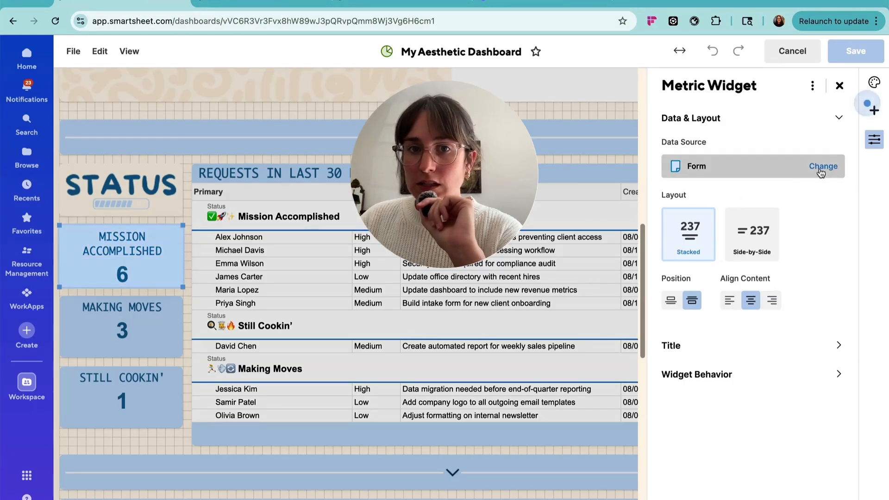
{"action": "left_click", "coordinate": [839, 85]}
Add a new Metric widget to the dashboard and choose the Form sheet as its data source
{"action": "left_click", "coordinate": [111, 380]}
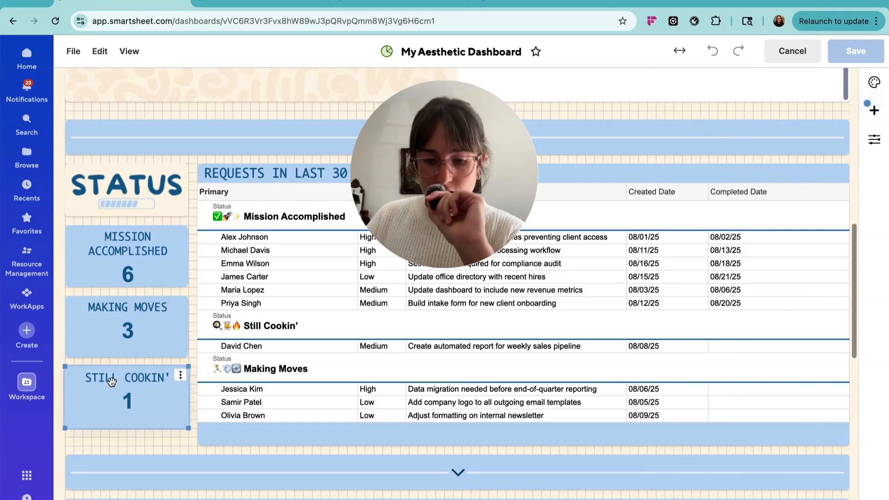
{"action": "left_click", "coordinate": [873, 110]}
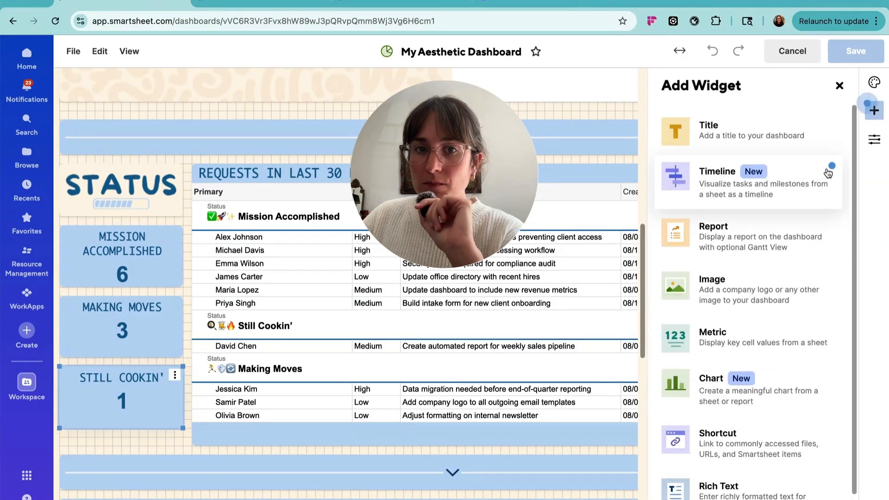
{"action": "left_click", "coordinate": [742, 340]}
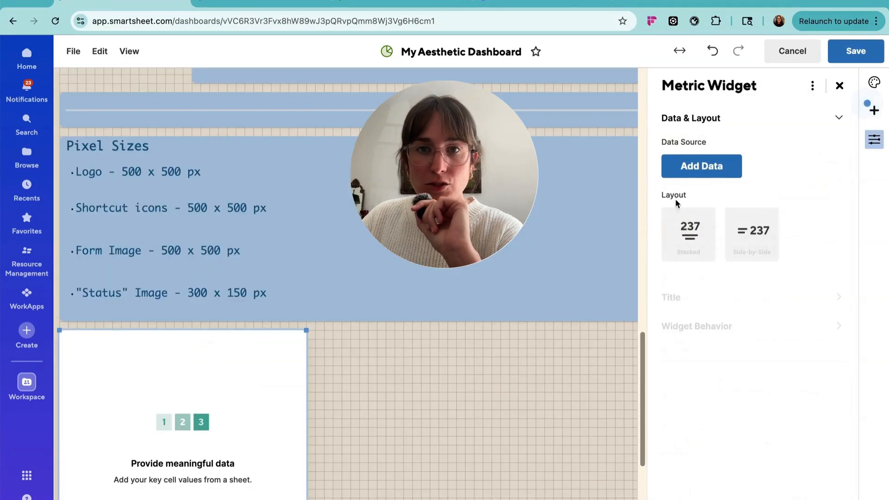
{"action": "left_click", "coordinate": [701, 167]}
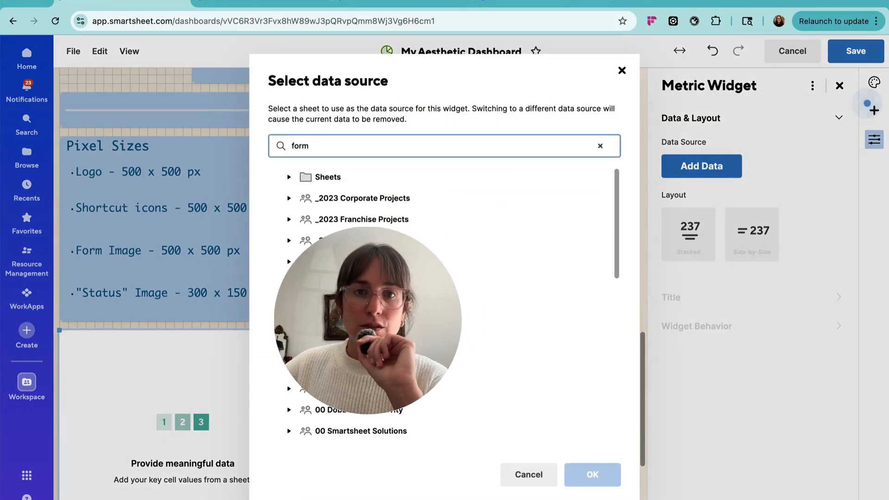
{"action": "left_click", "coordinate": [322, 184]}
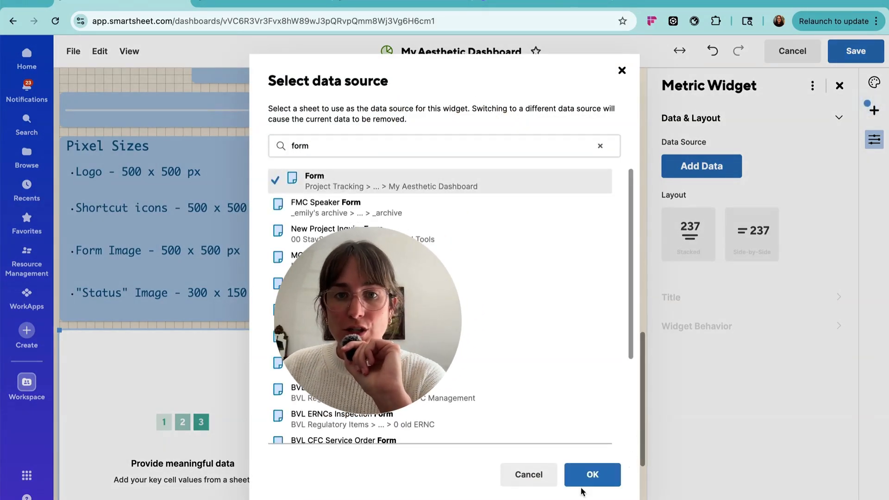
{"action": "left_click", "coordinate": [589, 473]}
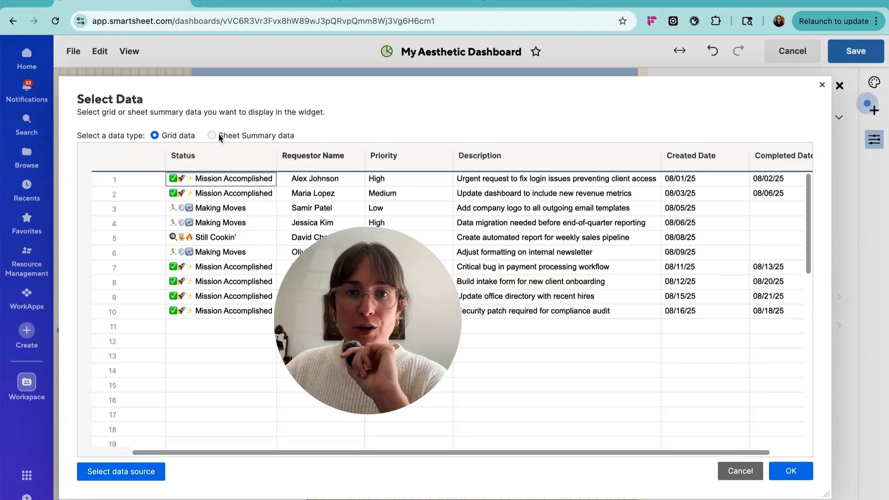
Feed the metric widget from Sheet Summary data, including the Mission Accomplished, Still Cookin' and Making Moves fields
{"action": "left_click", "coordinate": [221, 136]}
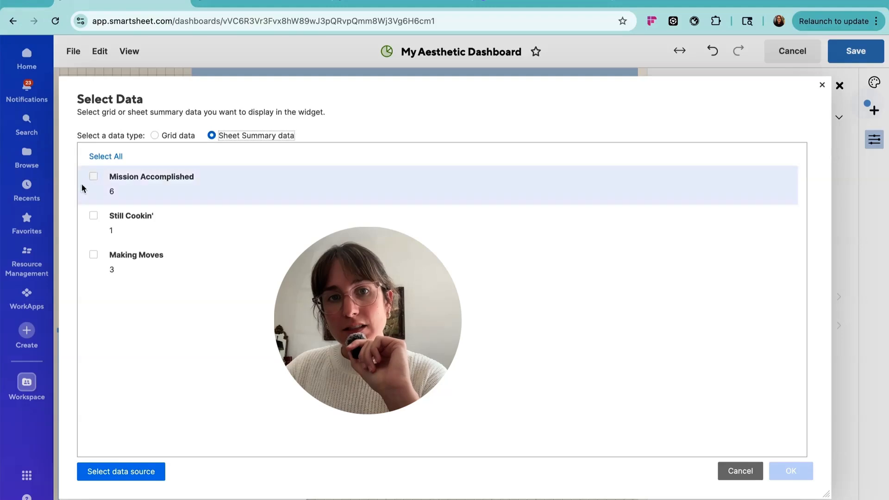
{"action": "left_click", "coordinate": [93, 176]}
{"action": "left_click", "coordinate": [93, 215]}
{"action": "left_click", "coordinate": [93, 254]}
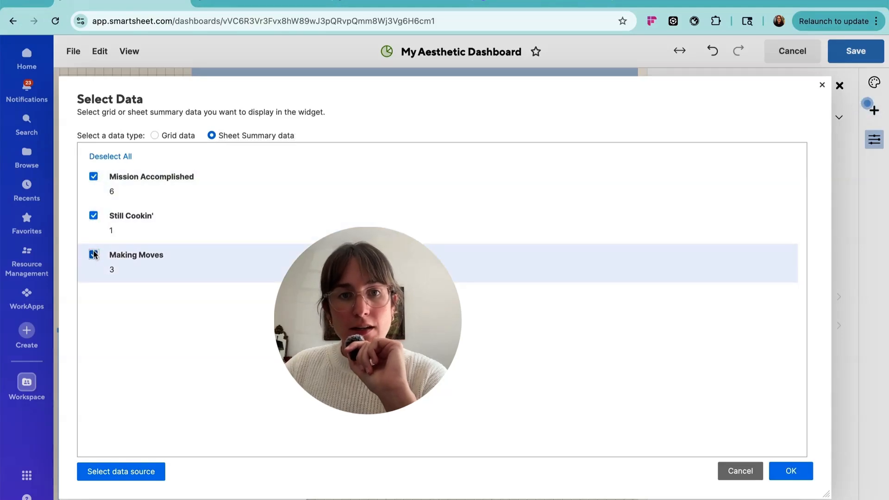
{"action": "left_click", "coordinate": [93, 254]}
{"action": "left_click", "coordinate": [94, 215]}
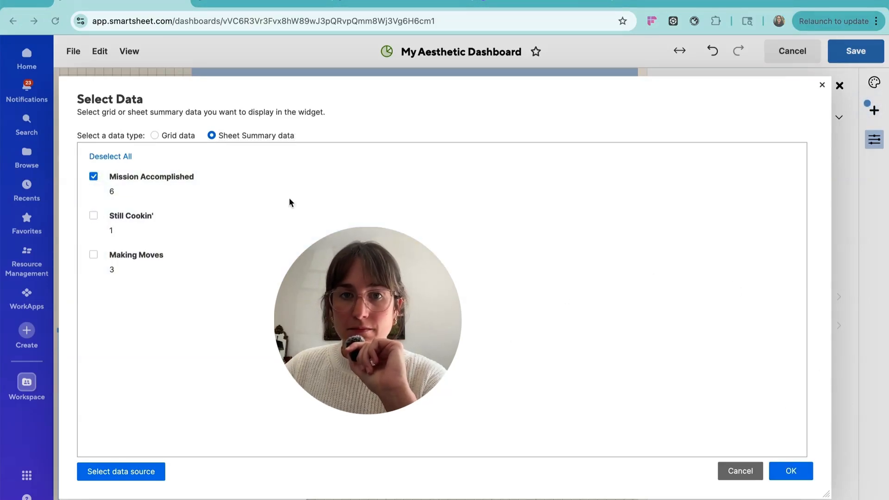
{"action": "left_click", "coordinate": [93, 216]}
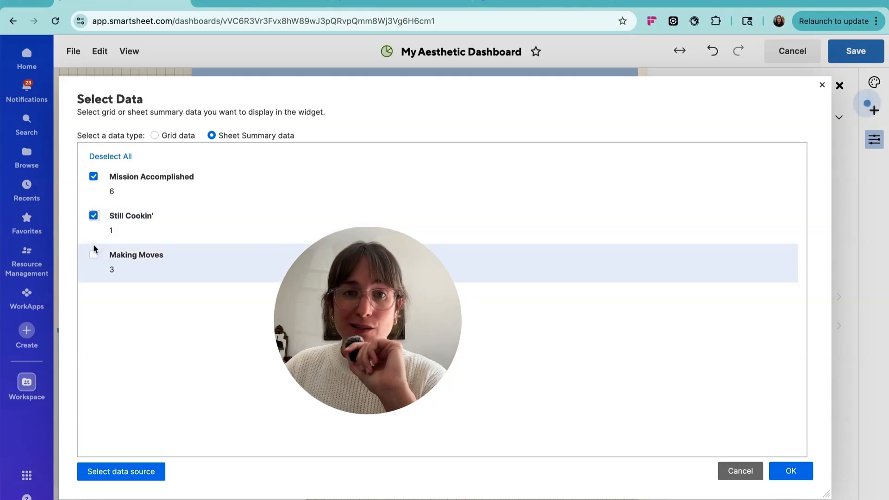
{"action": "left_click", "coordinate": [93, 254]}
{"action": "left_click", "coordinate": [789, 471]}
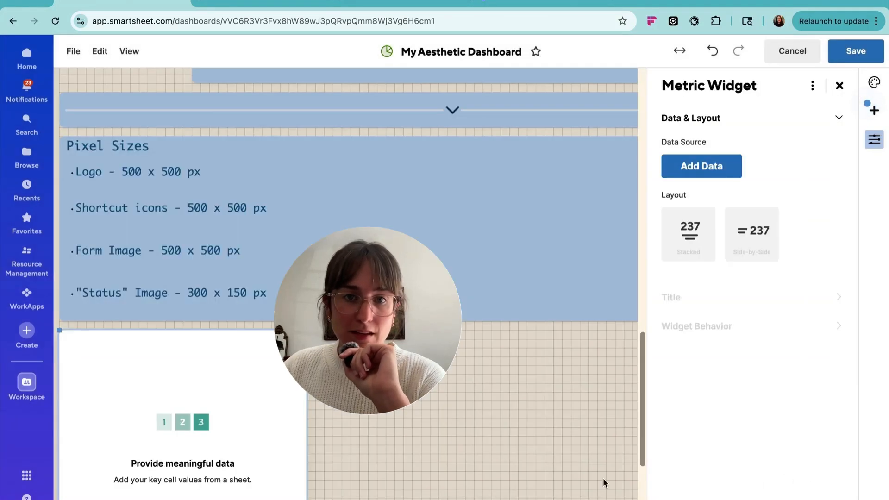
Set the metric widget to a stacked layout with labels above the values and centred content
{"action": "scroll", "coordinate": [330, 441], "scroll_direction": "down", "scroll_amount": 2}
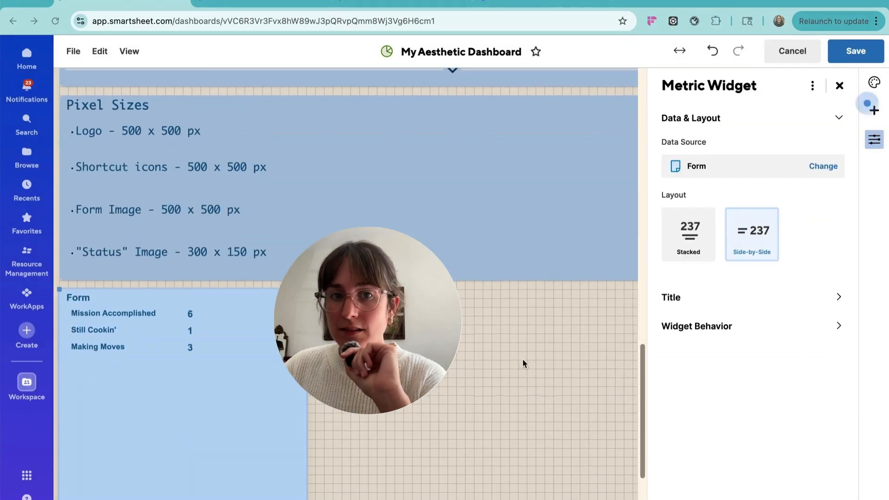
{"action": "left_click", "coordinate": [692, 246]}
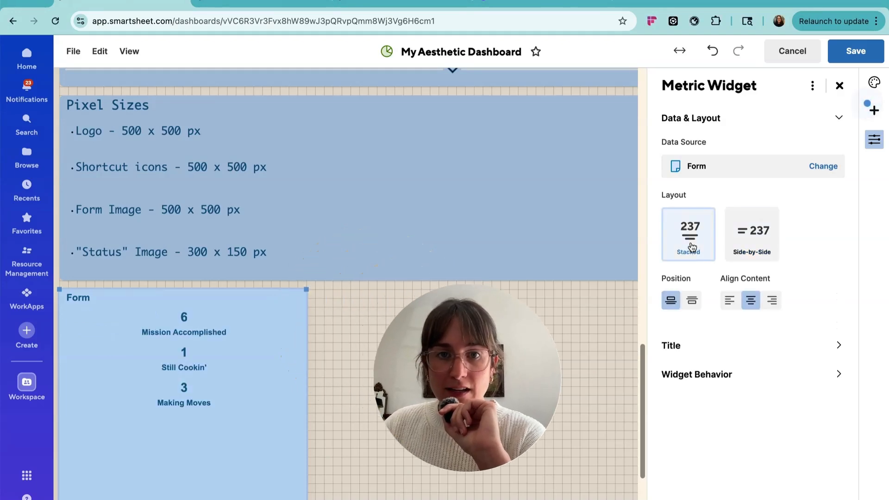
{"action": "scroll", "coordinate": [382, 273], "scroll_direction": "up", "scroll_amount": 8}
{"action": "scroll", "coordinate": [382, 277], "scroll_direction": "down", "scroll_amount": 7}
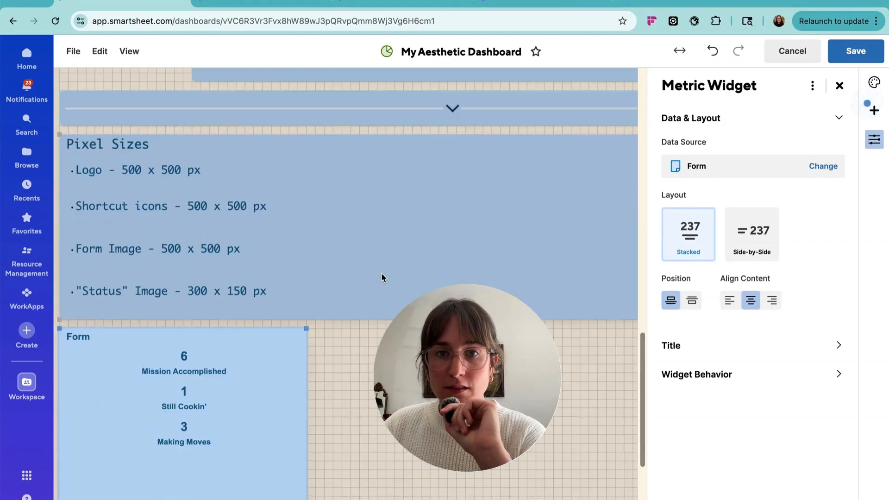
{"action": "left_click", "coordinate": [691, 301]}
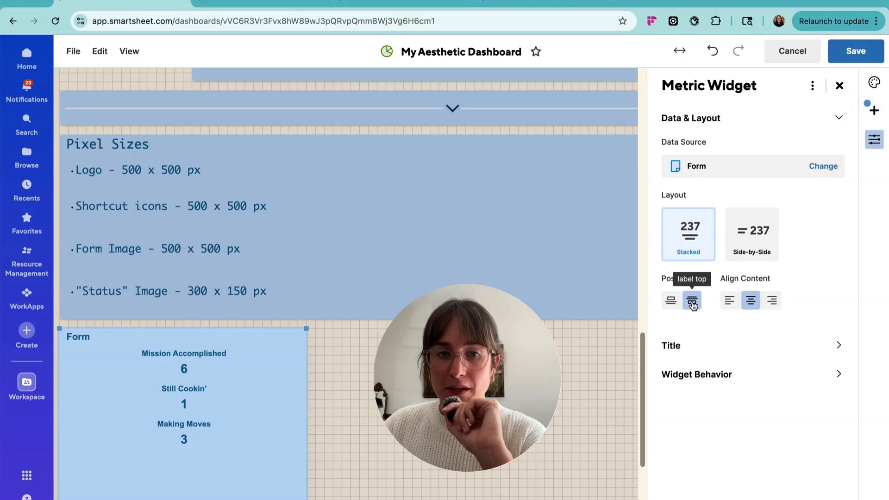
{"action": "left_click", "coordinate": [730, 306]}
{"action": "left_click", "coordinate": [770, 303]}
{"action": "left_click", "coordinate": [751, 303]}
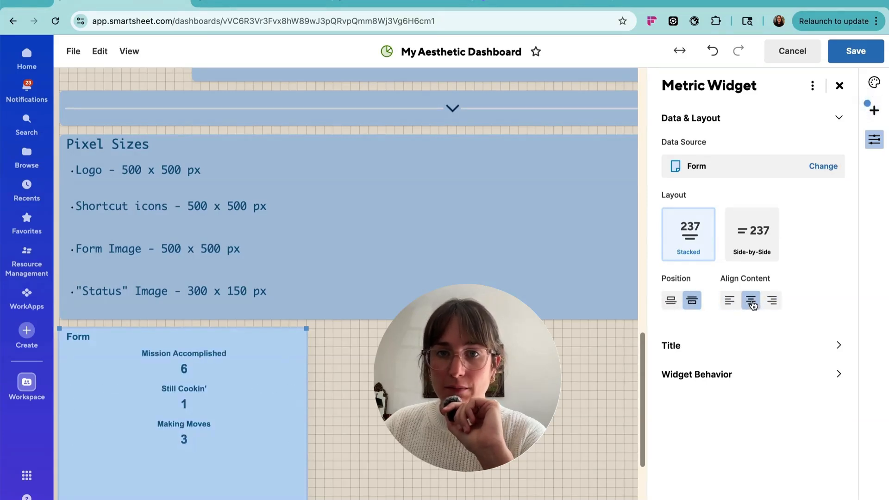
Hide the metric widget's title and shrink the widget in both width and height
{"action": "left_click", "coordinate": [673, 346]}
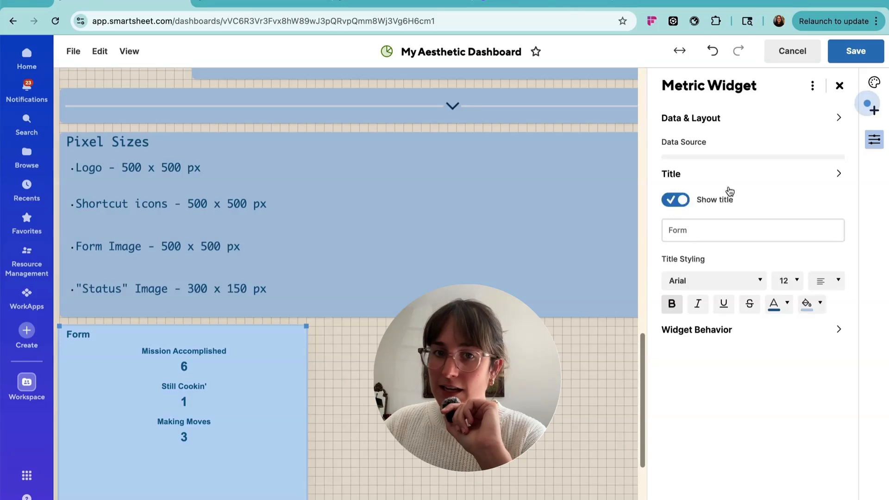
{"action": "left_click", "coordinate": [729, 198]}
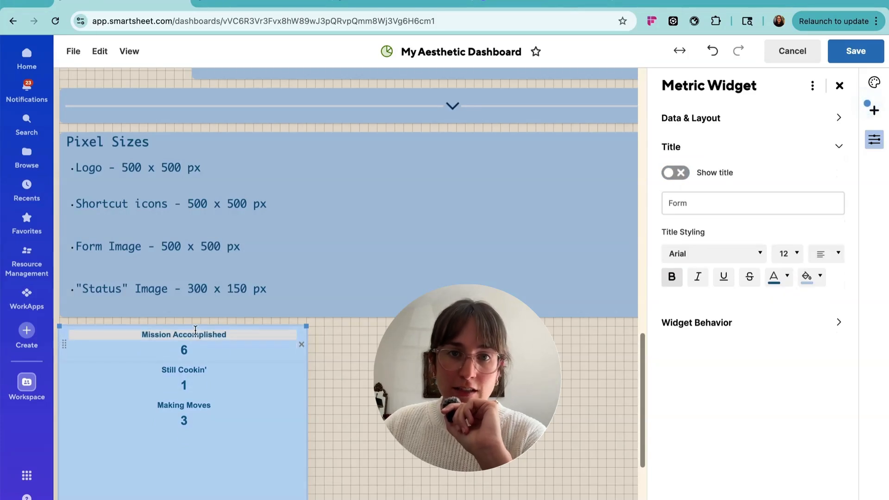
{"action": "scroll", "coordinate": [301, 374], "scroll_direction": "down", "scroll_amount": 3}
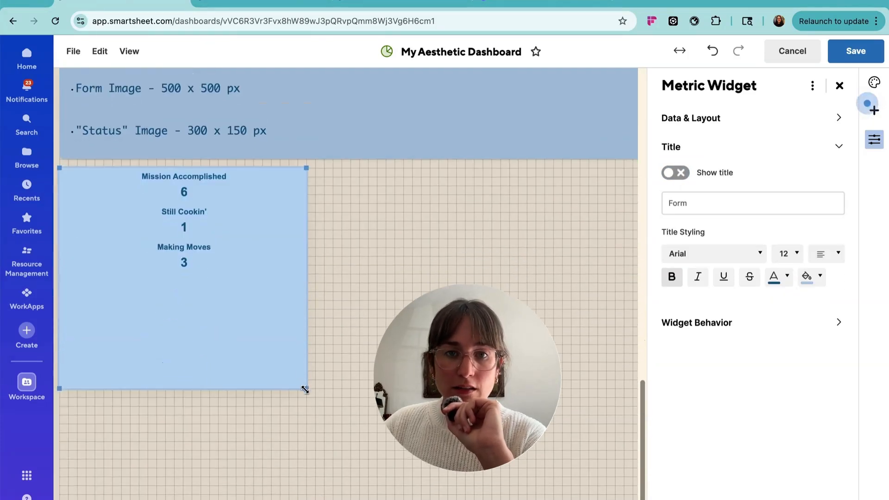
{"action": "left_click_drag", "start_coordinate": [304, 389], "coordinate": [214, 262]}
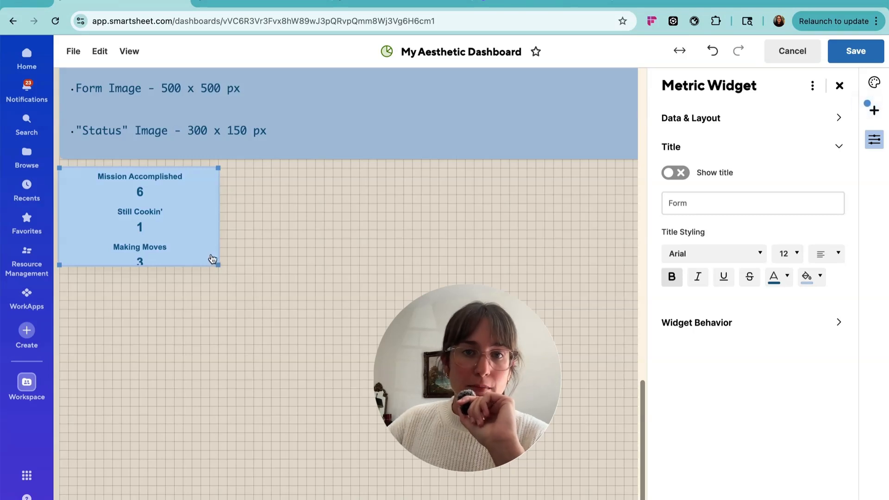
Paste two copies of the metric widget beside the original in the same row
{"action": "left_click", "coordinate": [320, 192]}
{"action": "key", "text": "ctrl+v"}
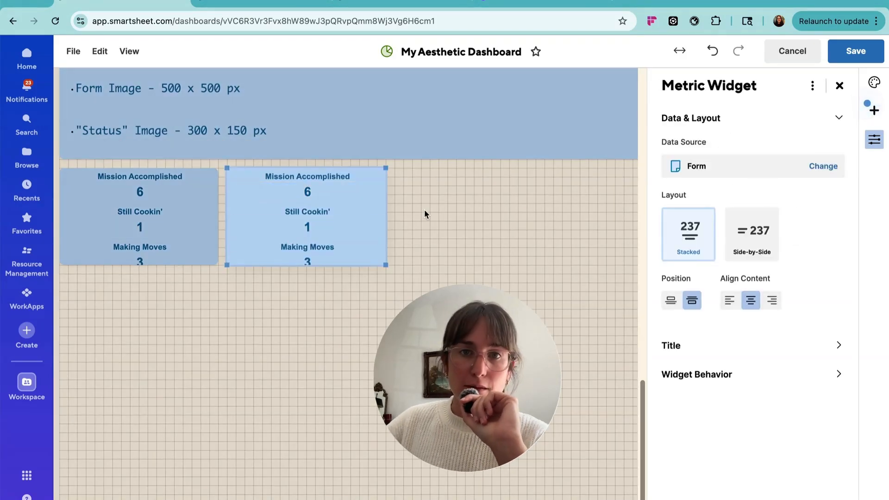
{"action": "key", "text": "ctrl+v"}
Remove surplus metrics so the first widget keeps only Mission Accomplished, the second Still Cookin' and the third Making Moves
{"action": "left_click", "coordinate": [195, 233]}
{"action": "left_click", "coordinate": [207, 225]}
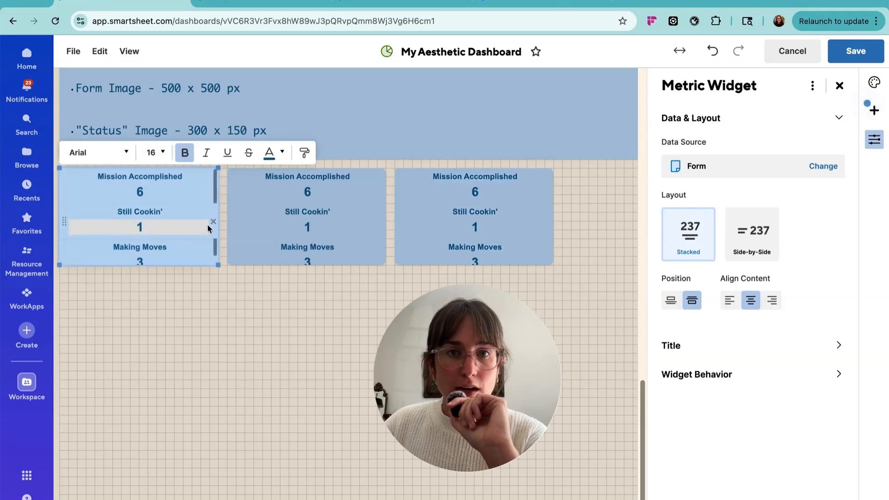
{"action": "left_click", "coordinate": [214, 222]}
{"action": "left_click", "coordinate": [213, 221]}
{"action": "left_click", "coordinate": [357, 196]}
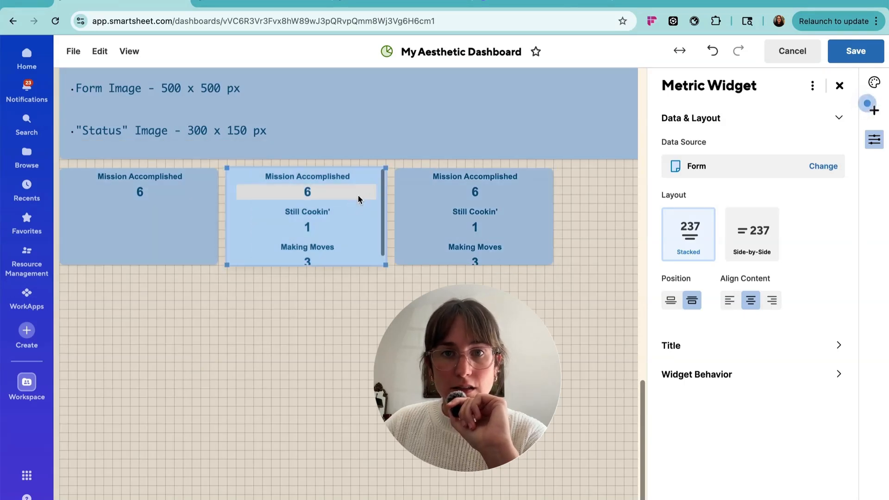
{"action": "left_click", "coordinate": [380, 186]}
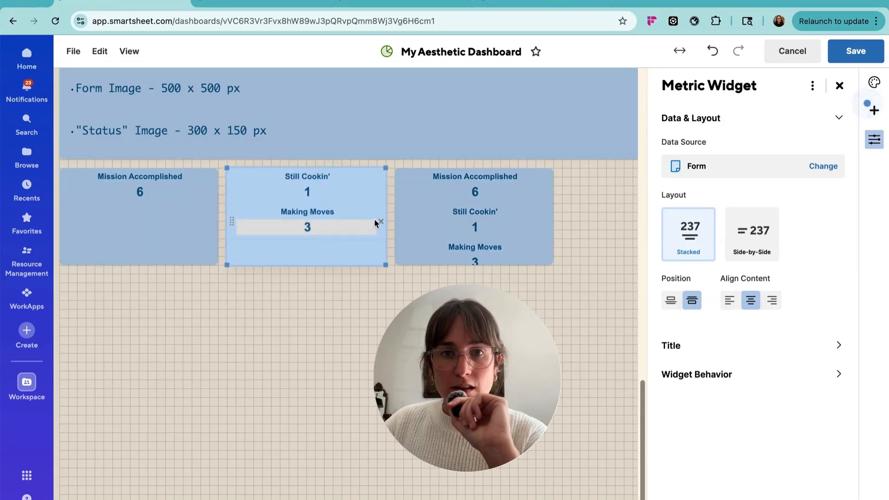
{"action": "left_click", "coordinate": [380, 221]}
{"action": "left_click", "coordinate": [504, 190]}
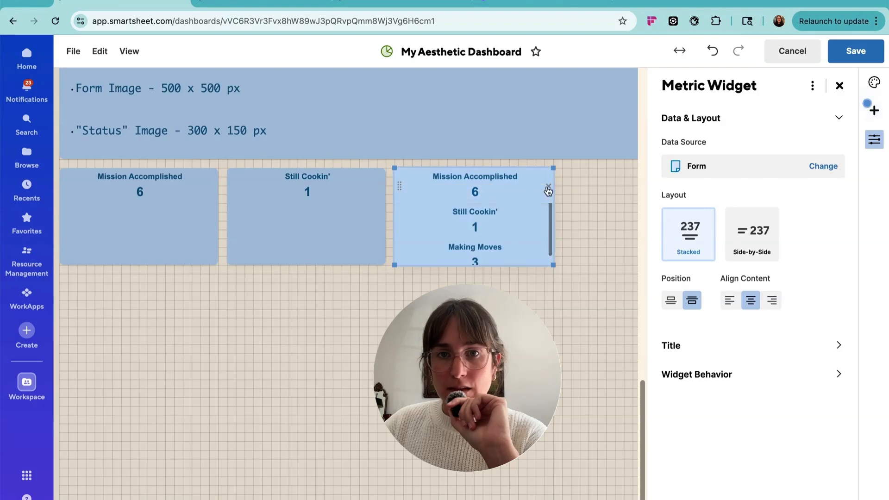
{"action": "left_click", "coordinate": [548, 188]}
{"action": "left_click", "coordinate": [547, 187]}
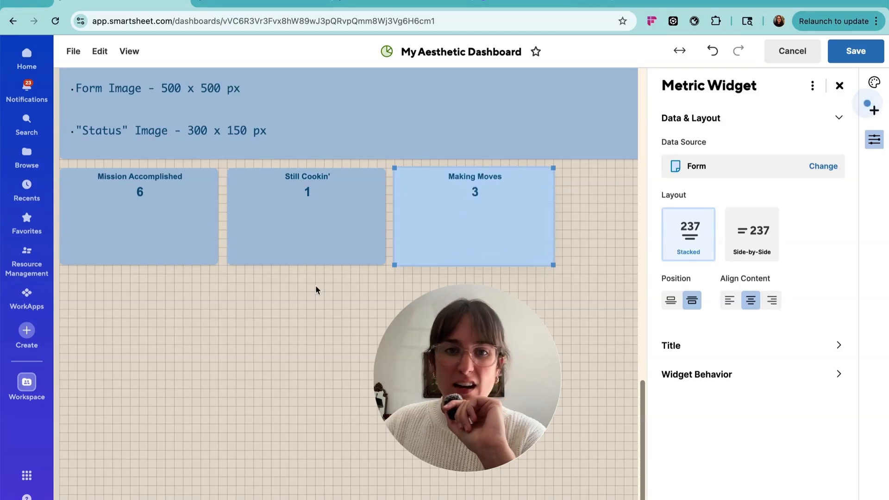
Shorten the new Still Cookin' widget to fit its metric, and delete all three new metric widgets together
{"action": "left_click_drag", "start_coordinate": [384, 264], "coordinate": [387, 202]}
{"action": "left_click", "coordinate": [566, 242]}
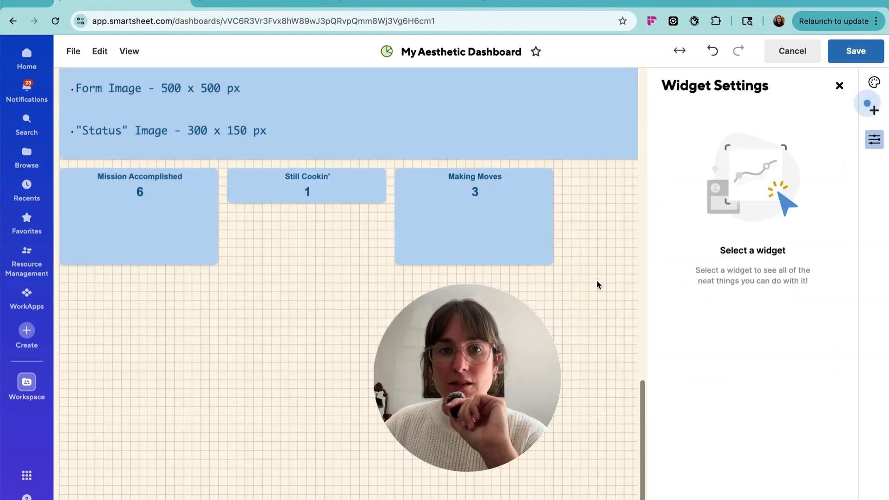
{"action": "left_click_drag", "start_coordinate": [538, 259], "coordinate": [153, 192]}
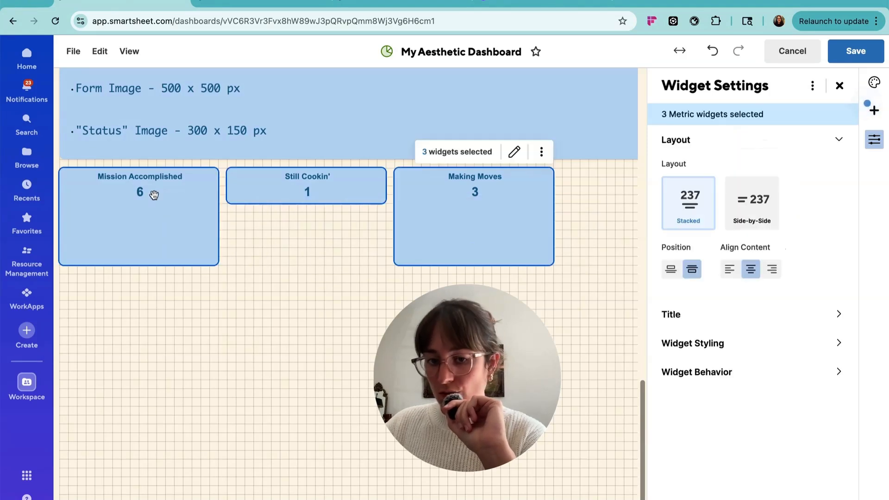
{"action": "key", "text": "Delete"}
{"action": "left_click", "coordinate": [874, 110]}
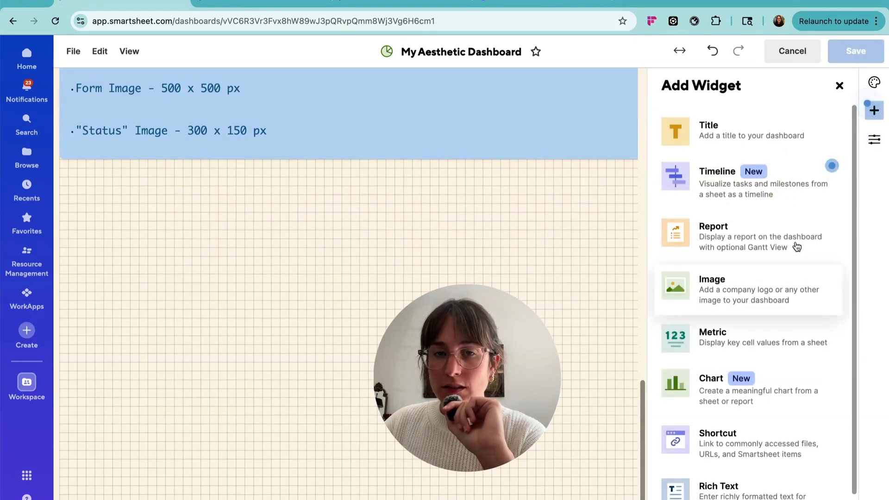
{"action": "left_click", "coordinate": [839, 86]}
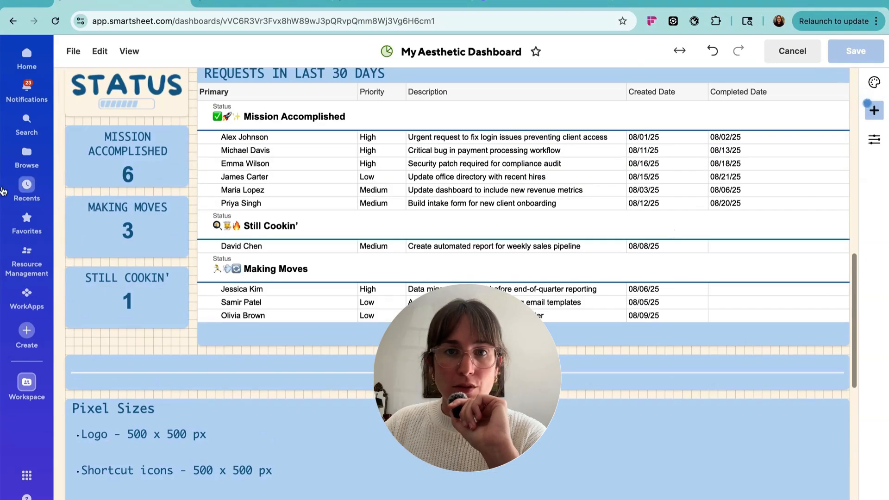
Leave dashboard editing without saving and open the source report of the Requests in Last 30 Days widget
{"action": "scroll", "coordinate": [127, 331], "scroll_direction": "up", "scroll_amount": 1}
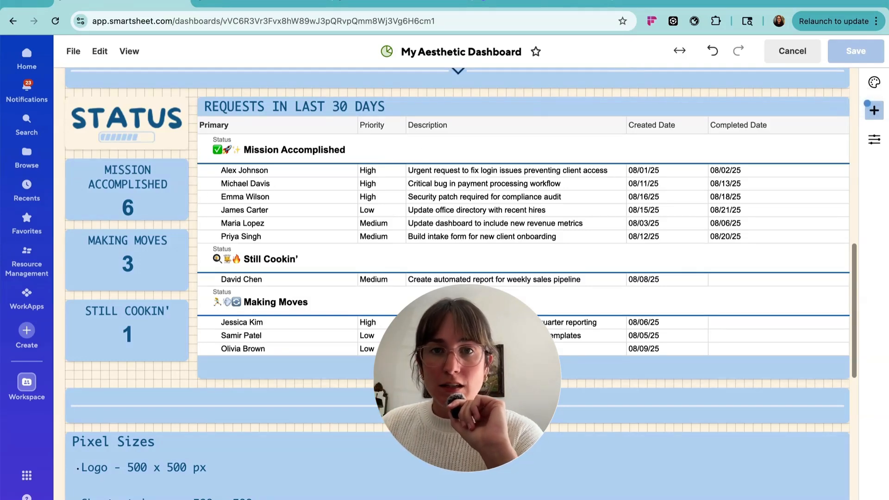
{"action": "left_click", "coordinate": [806, 52]}
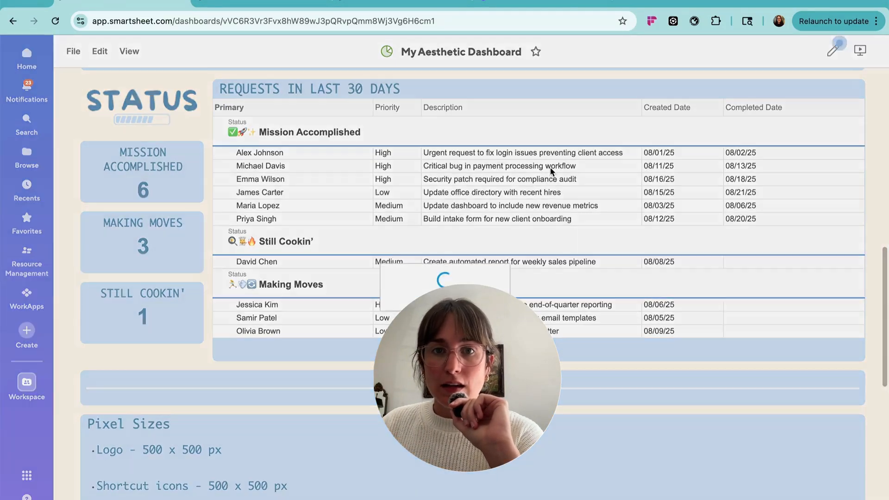
{"action": "left_click", "coordinate": [552, 173]}
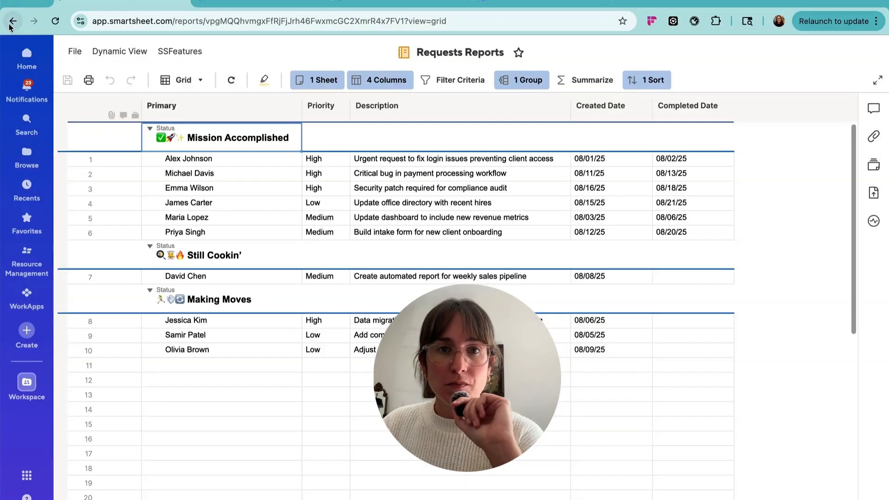
Return from the report to the dashboard's Status section and reopen the dashboard for editing
{"action": "left_click", "coordinate": [13, 21]}
{"action": "scroll", "coordinate": [802, 221], "scroll_direction": "down", "scroll_amount": 15}
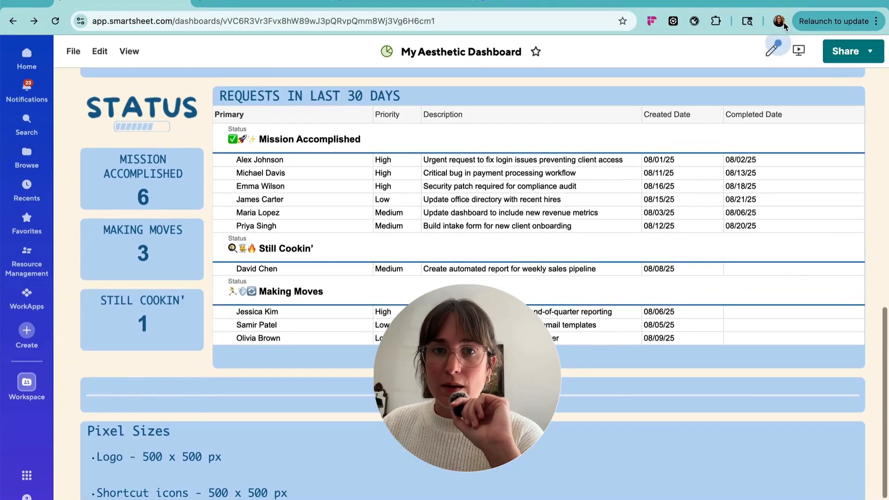
{"action": "left_click", "coordinate": [773, 48]}
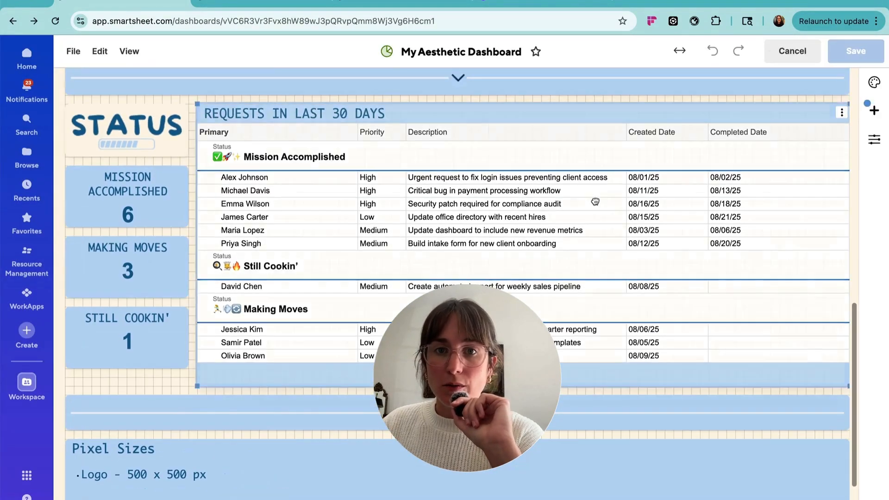
Check the click-behavior options of the Requests in Last 30 Days widget, and leave dashboard editing without saving
{"action": "left_click", "coordinate": [629, 207]}
{"action": "left_click", "coordinate": [719, 359]}
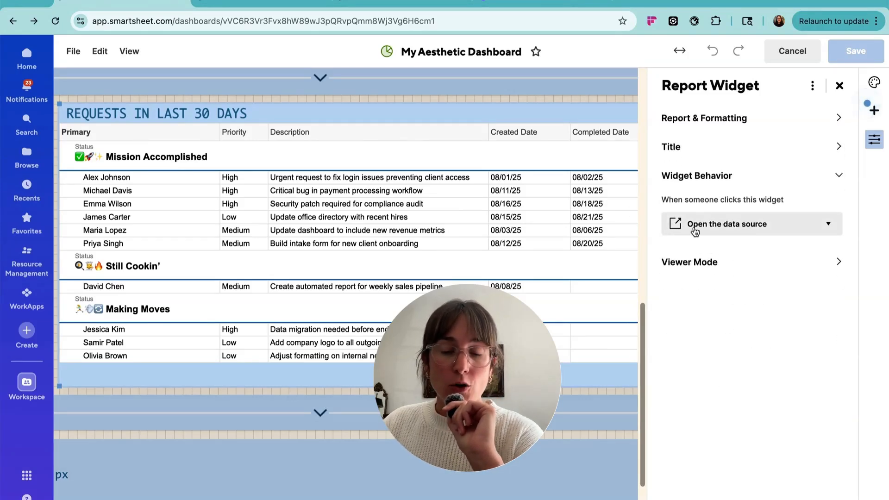
{"action": "left_click", "coordinate": [785, 229]}
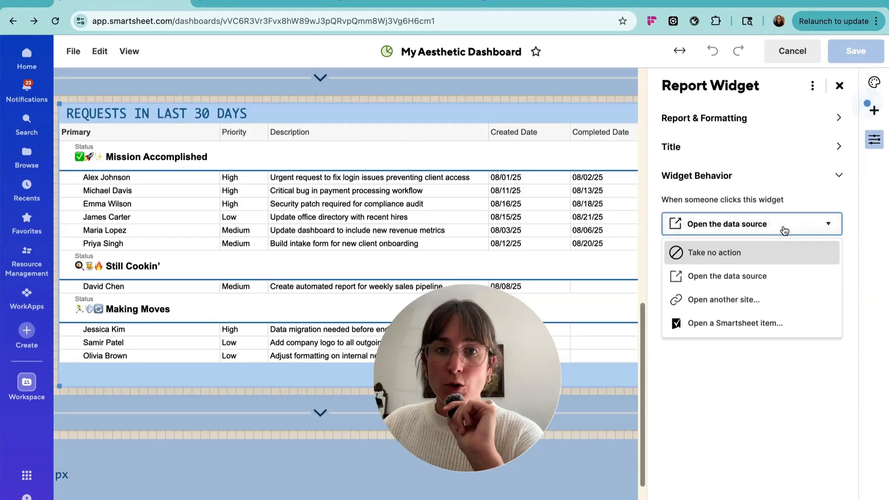
{"action": "left_click", "coordinate": [791, 51]}
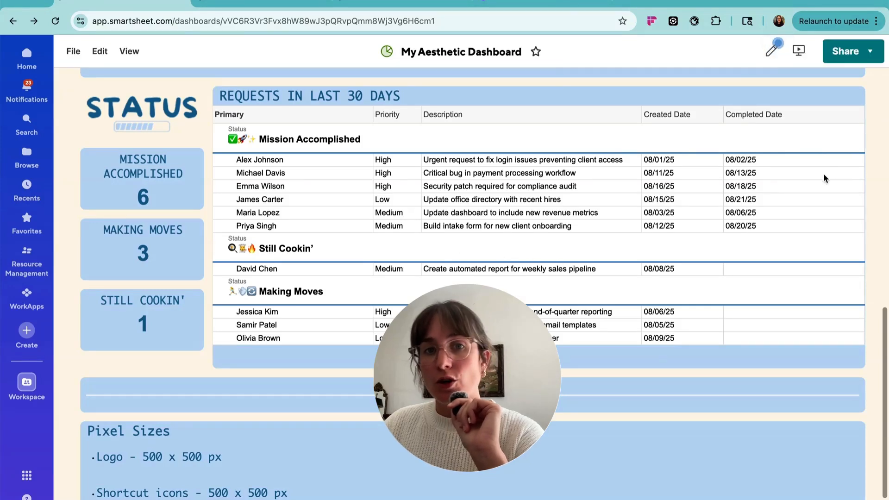
Open the source report of the Requests in Last 30 Days widget, copy its web address and return to the dashboard
{"action": "left_click", "coordinate": [772, 49]}
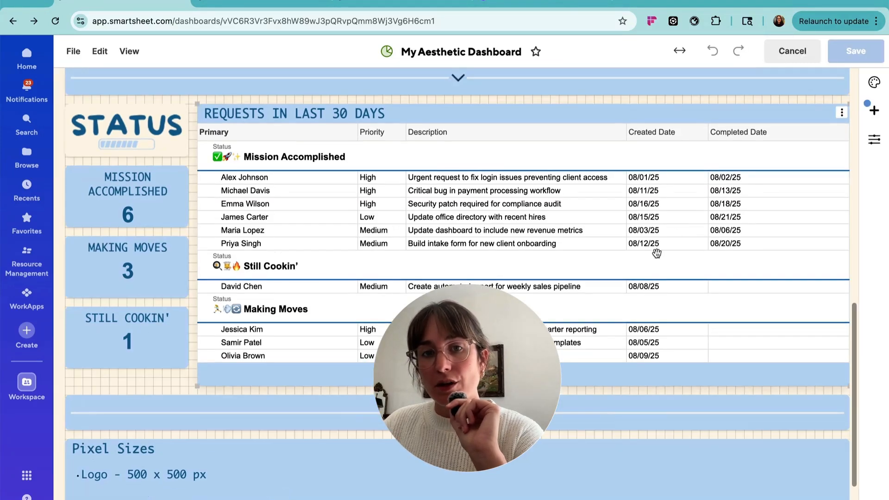
{"action": "left_click", "coordinate": [788, 51]}
{"action": "left_click", "coordinate": [319, 93]}
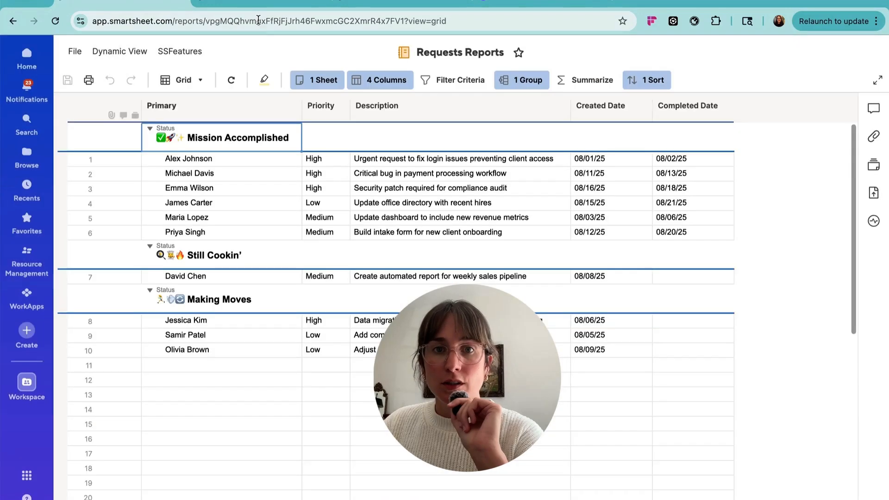
{"action": "left_click", "coordinate": [258, 20]}
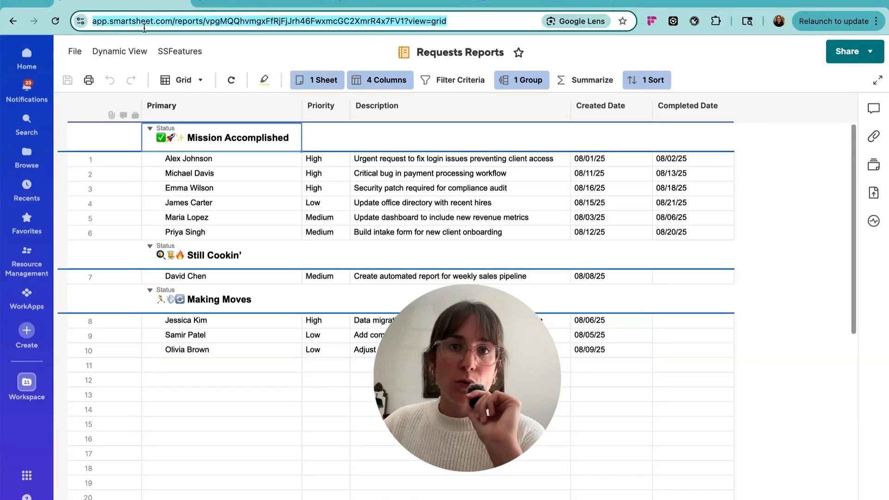
{"action": "left_click", "coordinate": [13, 21]}
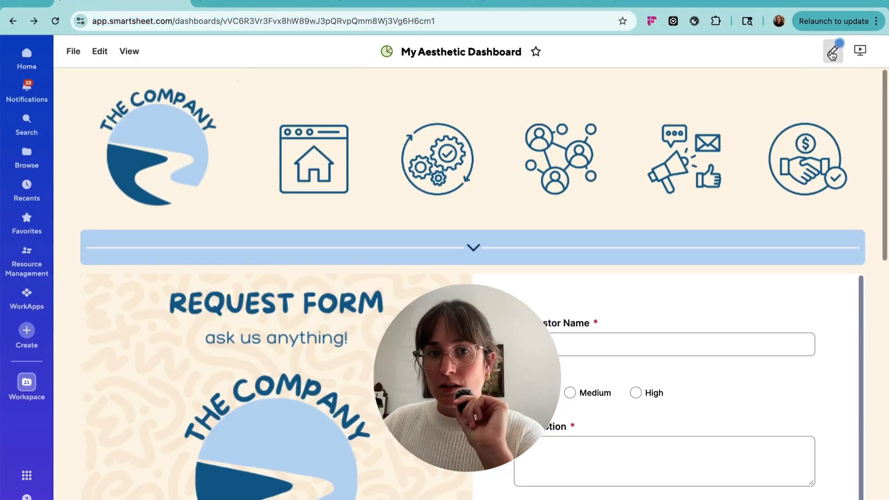
Set the Requests in Last 30 Days widget to open another site, using the copied report URL, and save the dashboard
{"action": "left_click", "coordinate": [831, 54]}
{"action": "left_click", "coordinate": [671, 248]}
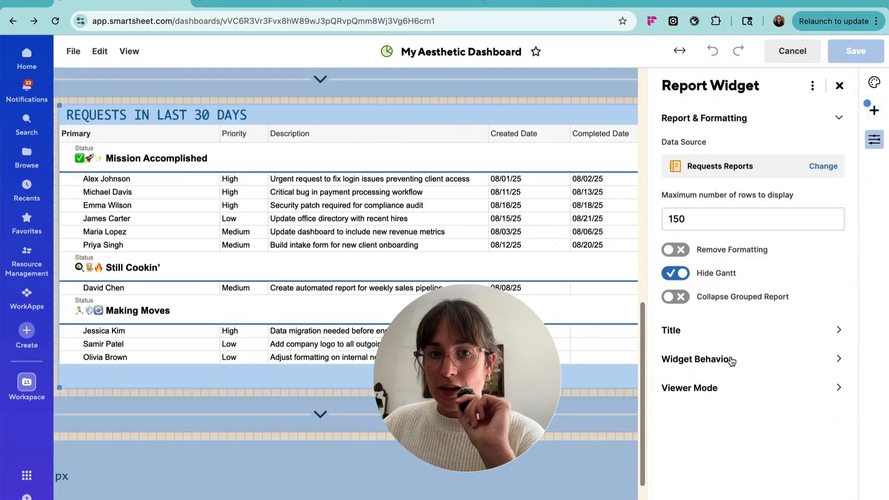
{"action": "left_click", "coordinate": [697, 359]}
{"action": "left_click", "coordinate": [740, 232]}
{"action": "left_click", "coordinate": [757, 298]}
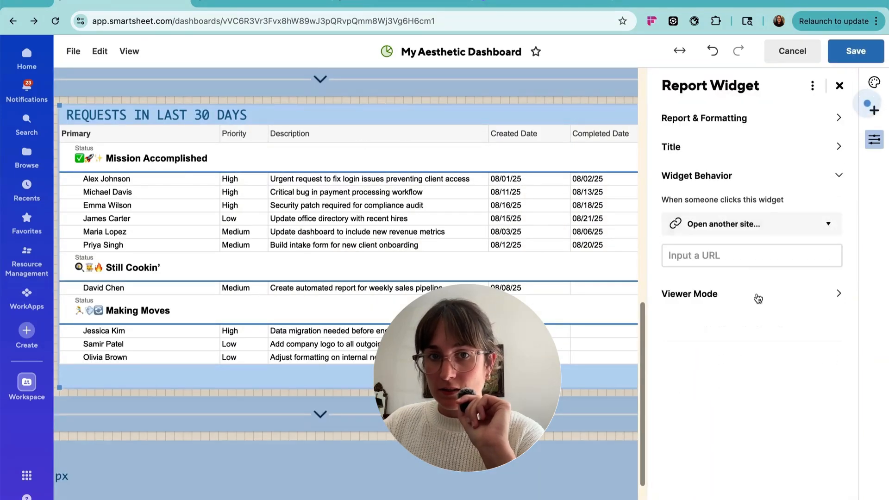
{"action": "left_click", "coordinate": [742, 257]}
{"action": "key", "text": "ctrl+v"}
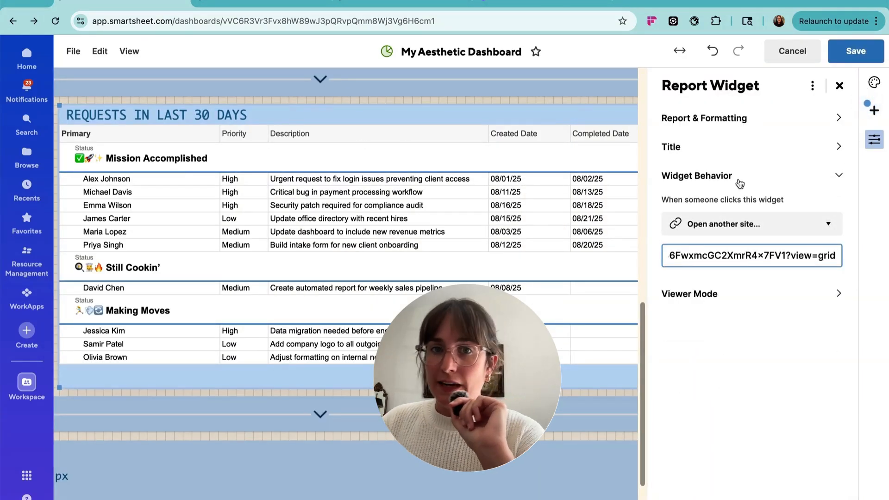
{"action": "left_click", "coordinate": [863, 47]}
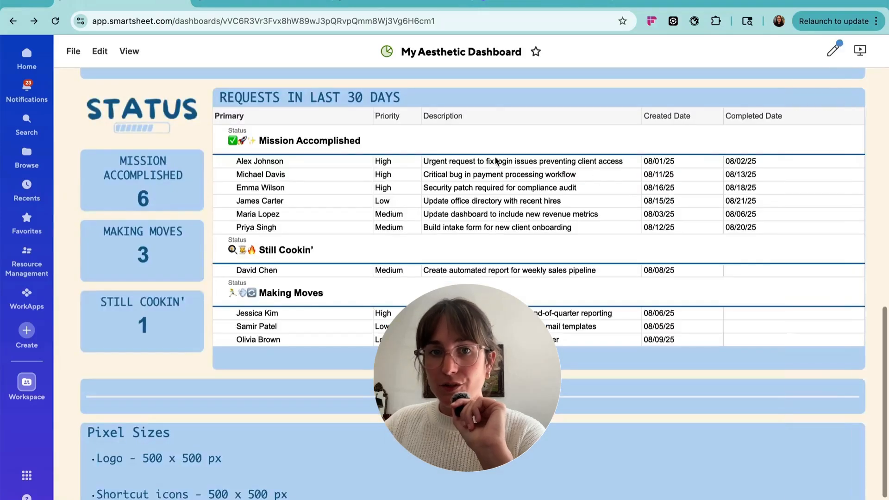
Open the Requests Reports report through the dashboard widget and review its source sheet, grouping and sorting settings
{"action": "left_click", "coordinate": [369, 149]}
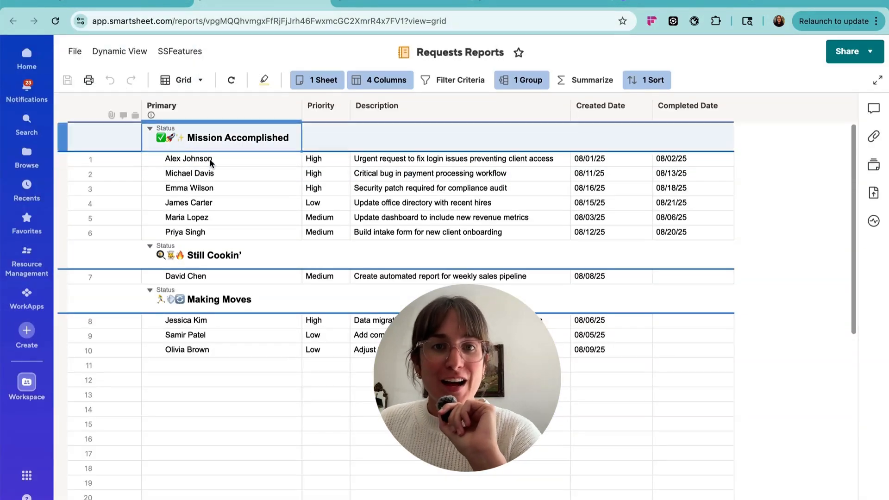
{"action": "left_click", "coordinate": [317, 80]}
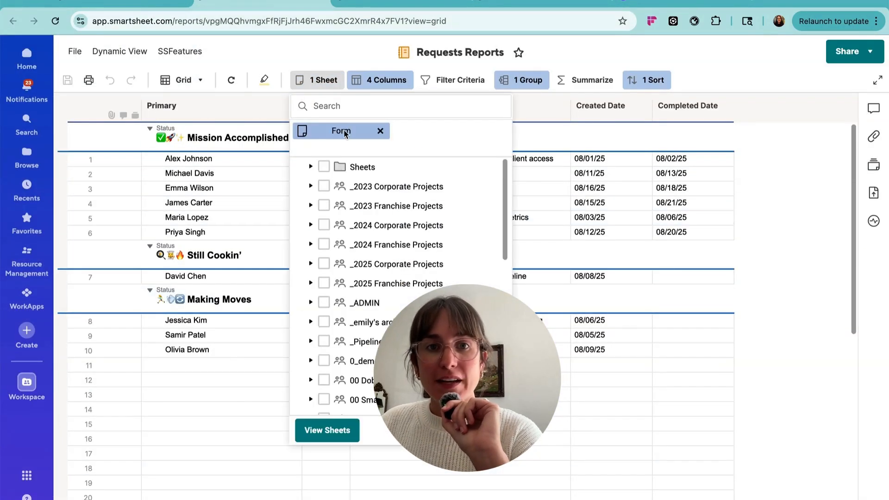
{"action": "left_click", "coordinate": [345, 65]}
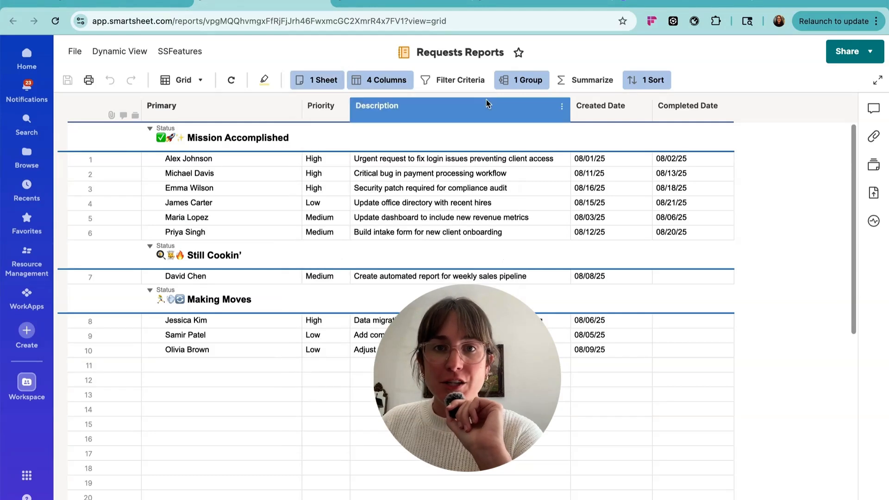
{"action": "left_click", "coordinate": [514, 79]}
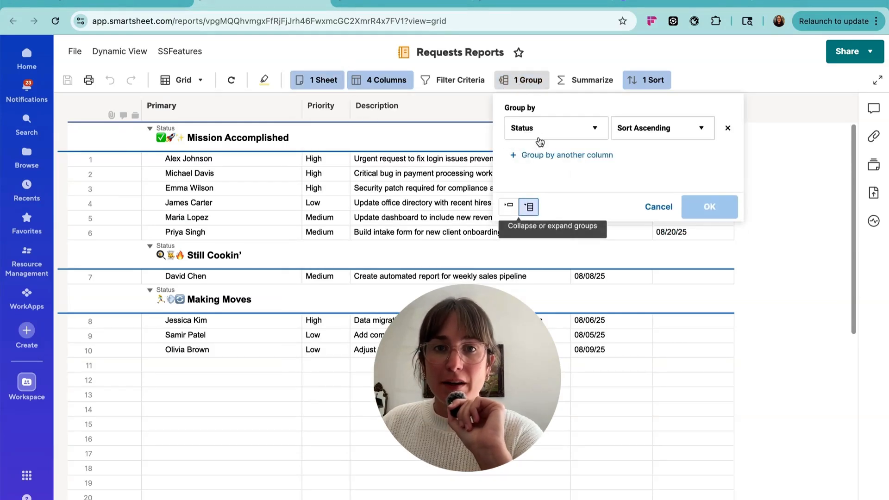
{"action": "left_click", "coordinate": [655, 87]}
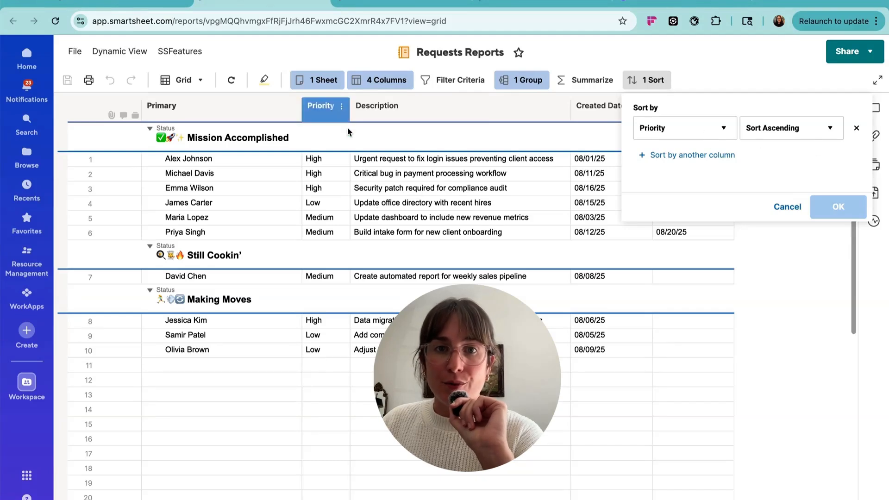
{"action": "left_click", "coordinate": [313, 48]}
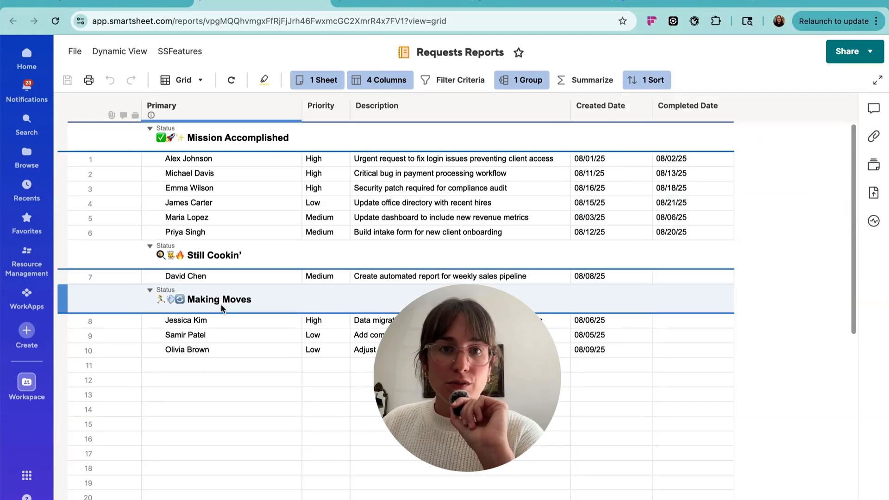
Point out the Mission Accomplished, Still Cookin' and Making Moves status groups in the report
{"action": "left_click", "coordinate": [188, 146]}
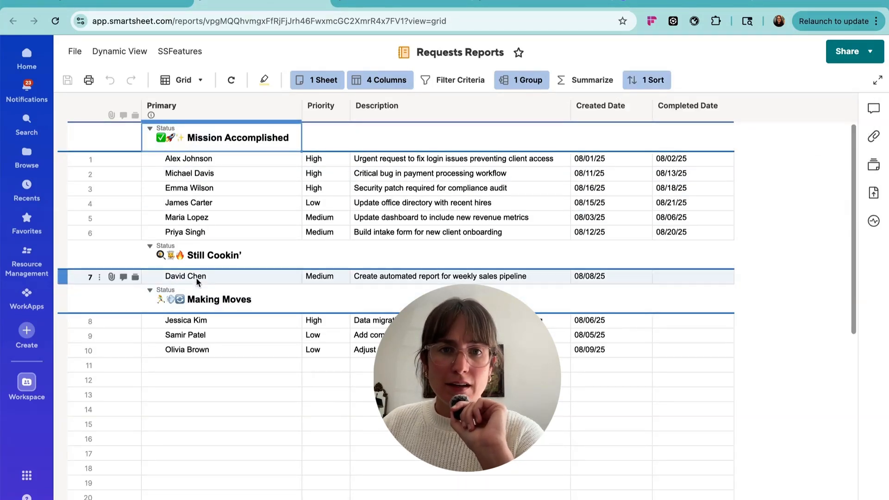
{"action": "left_click", "coordinate": [196, 260]}
{"action": "left_click", "coordinate": [201, 307]}
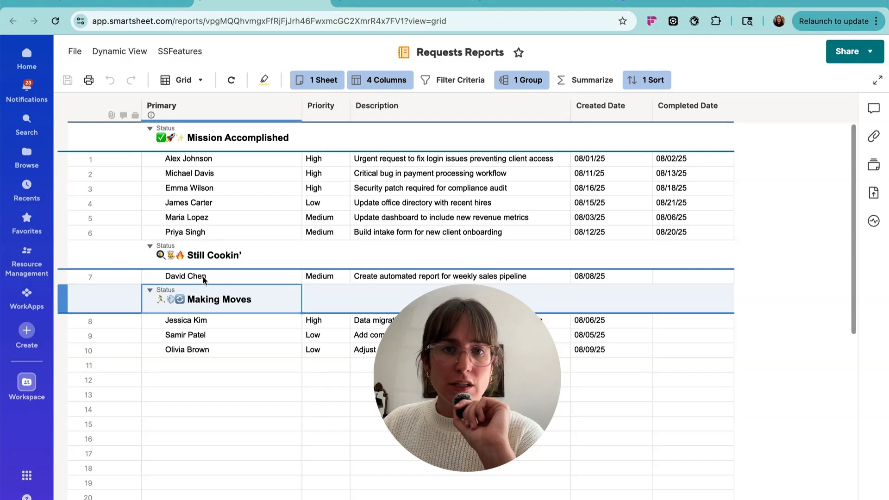
{"action": "left_click", "coordinate": [200, 140]}
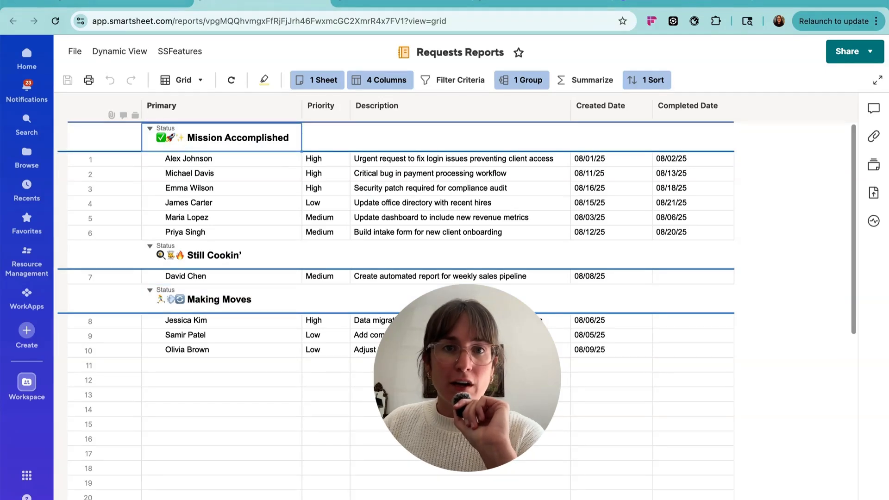
Return to the dashboard and compare its logo, icons, form image and Status section with the Pixel Sizes notes
{"action": "left_click", "coordinate": [143, 3]}
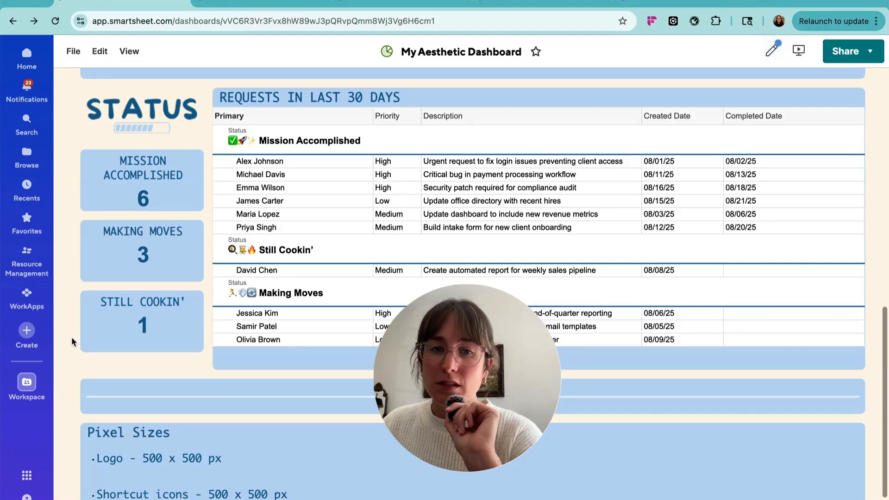
{"action": "scroll", "coordinate": [77, 314], "scroll_direction": "up", "scroll_amount": 1}
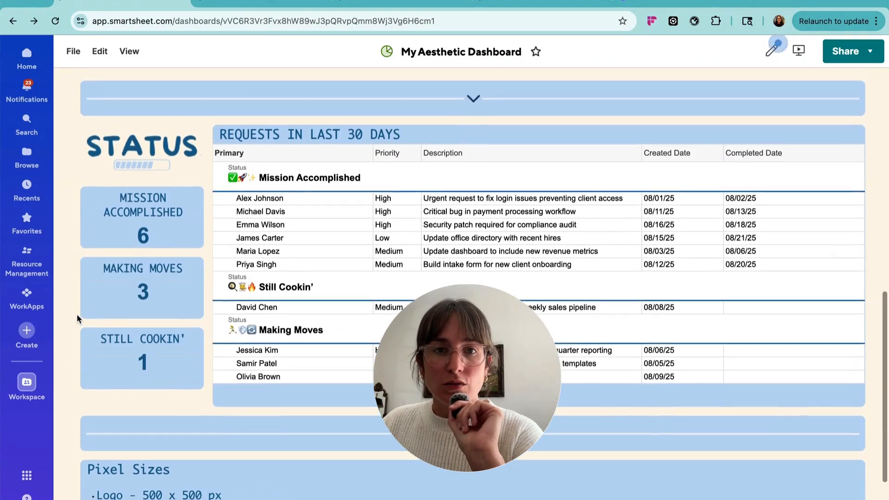
{"action": "scroll", "coordinate": [64, 331], "scroll_direction": "up", "scroll_amount": 10}
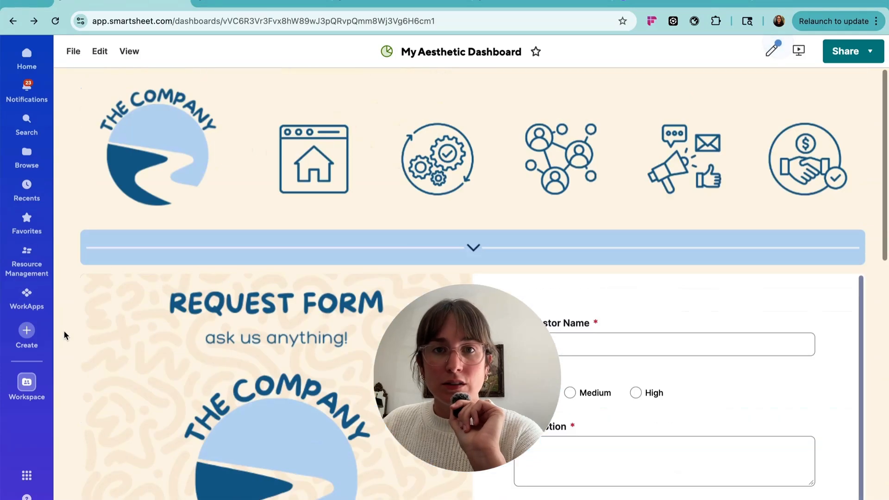
{"action": "scroll", "coordinate": [60, 324], "scroll_direction": "down", "scroll_amount": 10}
{"action": "scroll", "coordinate": [62, 324], "scroll_direction": "down", "scroll_amount": 4}
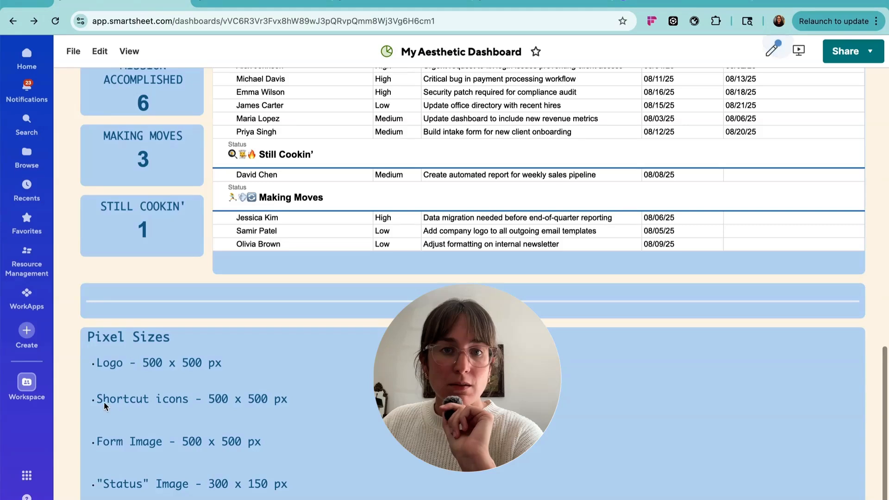
{"action": "scroll", "coordinate": [195, 404], "scroll_direction": "up", "scroll_amount": 15}
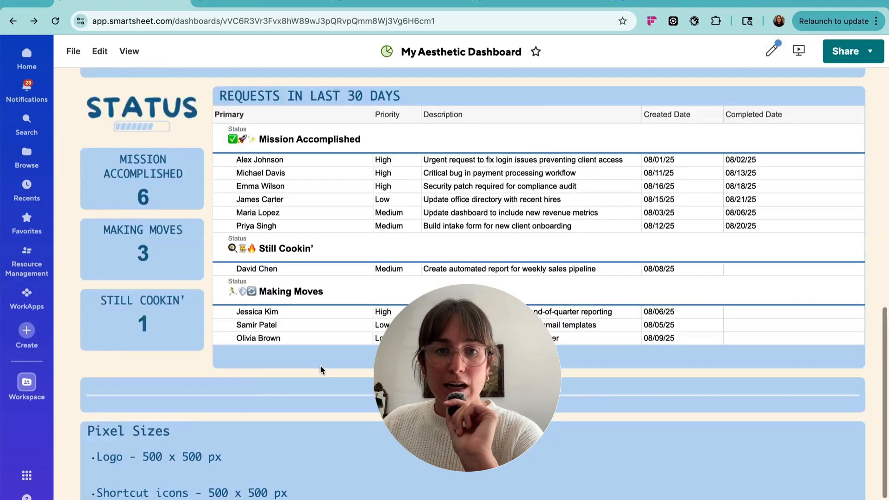
{"action": "scroll", "coordinate": [181, 423], "scroll_direction": "down", "scroll_amount": 12}
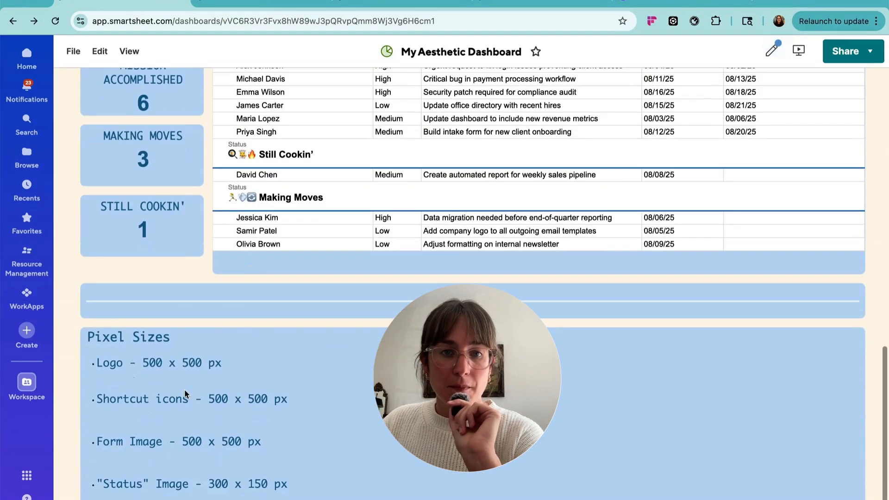
{"action": "scroll", "coordinate": [293, 456], "scroll_direction": "up", "scroll_amount": 3}
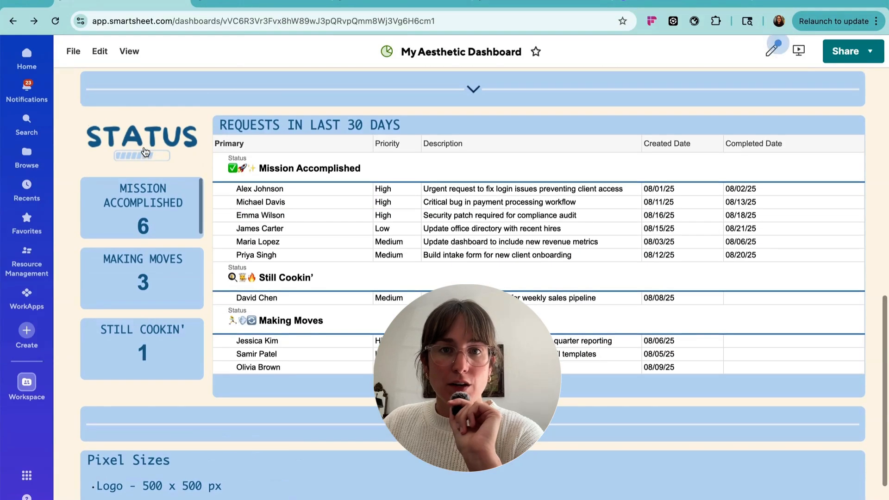
{"action": "scroll", "coordinate": [814, 246], "scroll_direction": "down", "scroll_amount": 3}
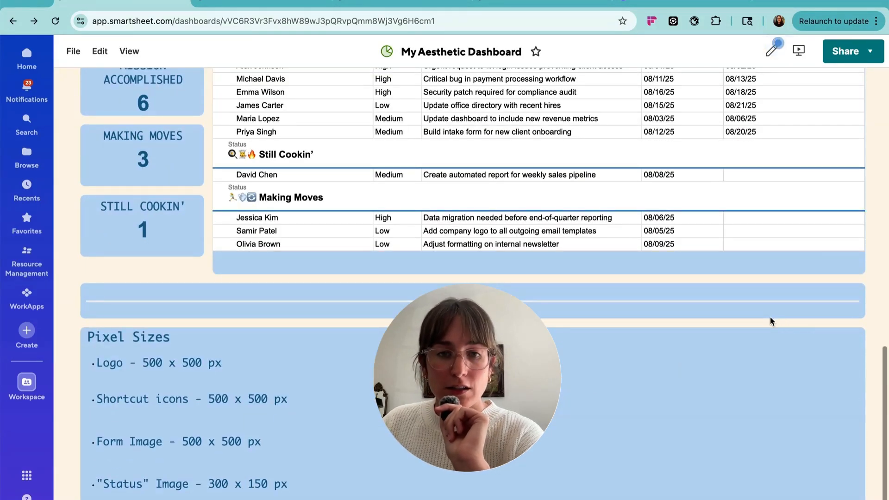
{"action": "scroll", "coordinate": [840, 340], "scroll_direction": "up", "scroll_amount": 15}
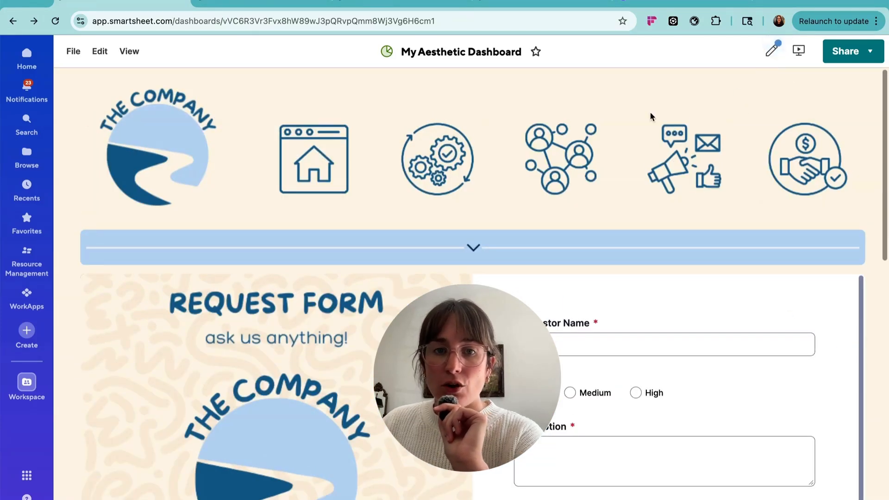
Reopen the dashboard for editing and examine the custom theme's canvas, title, widget and chart colors
{"action": "left_click", "coordinate": [771, 52]}
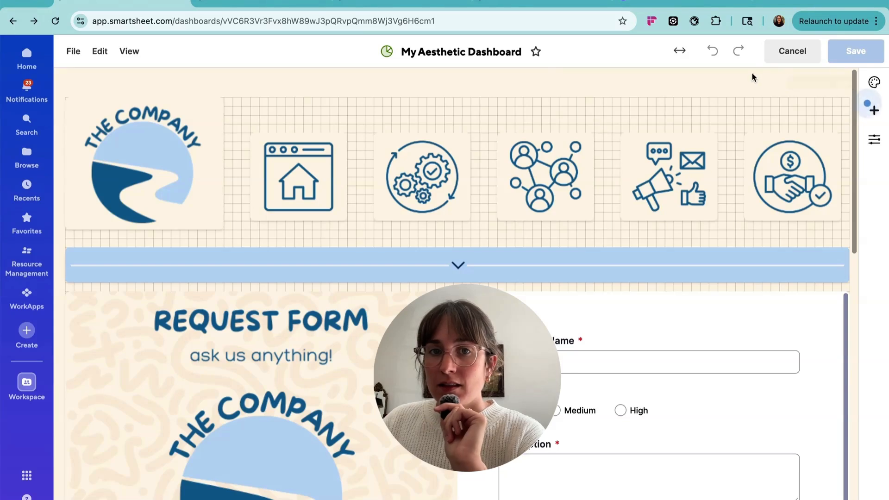
{"action": "left_click", "coordinate": [790, 51]}
{"action": "left_click", "coordinate": [829, 49]}
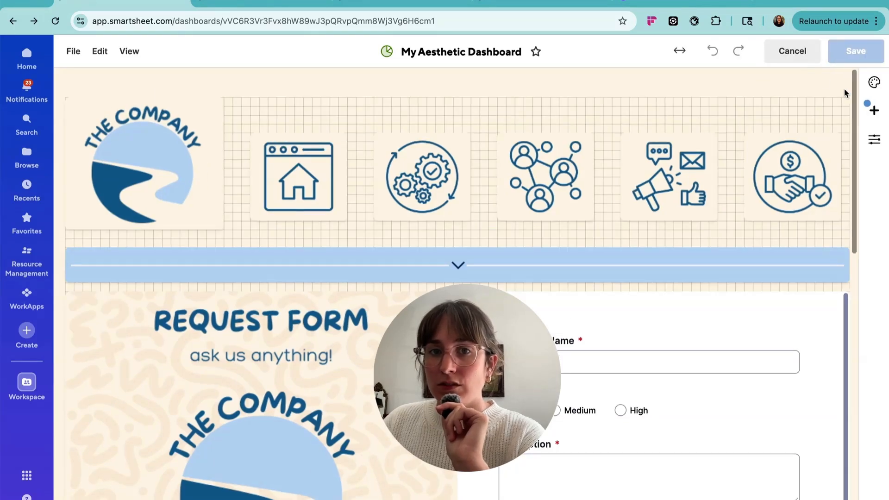
{"action": "left_click", "coordinate": [873, 84]}
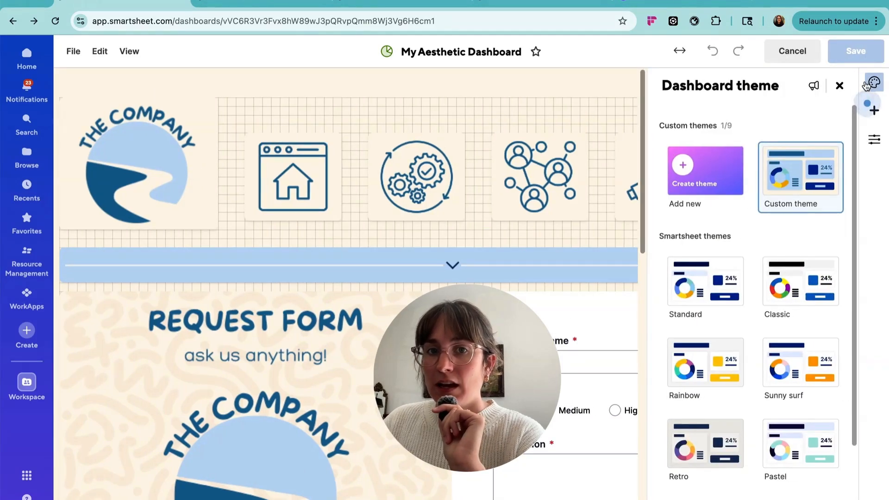
{"action": "mouse_move", "coordinate": [807, 179]}
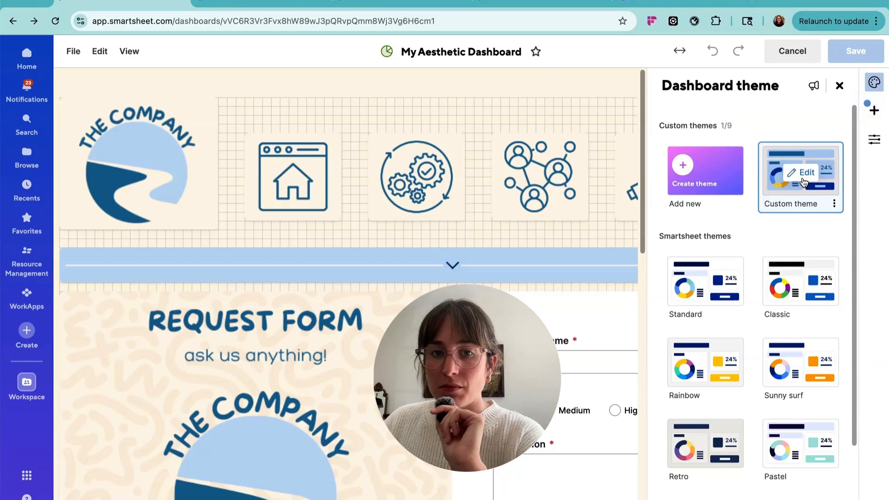
{"action": "left_click", "coordinate": [804, 178]}
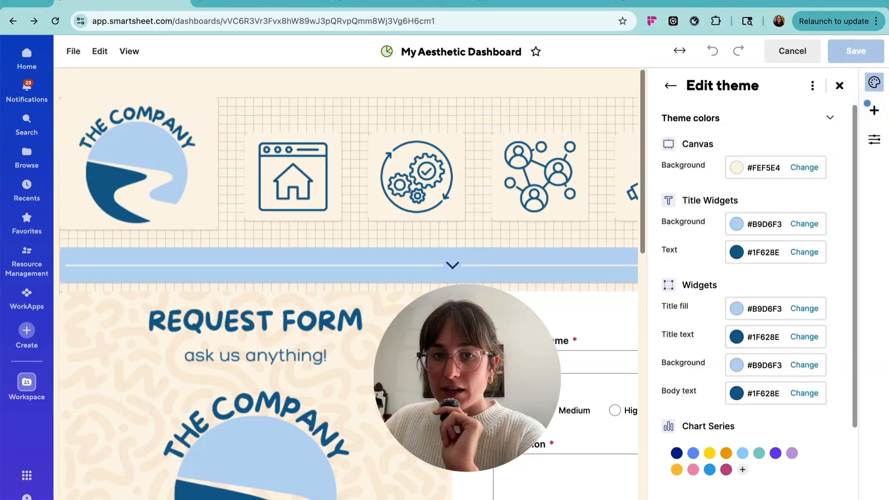
{"action": "scroll", "coordinate": [740, 371], "scroll_direction": "down", "scroll_amount": 3}
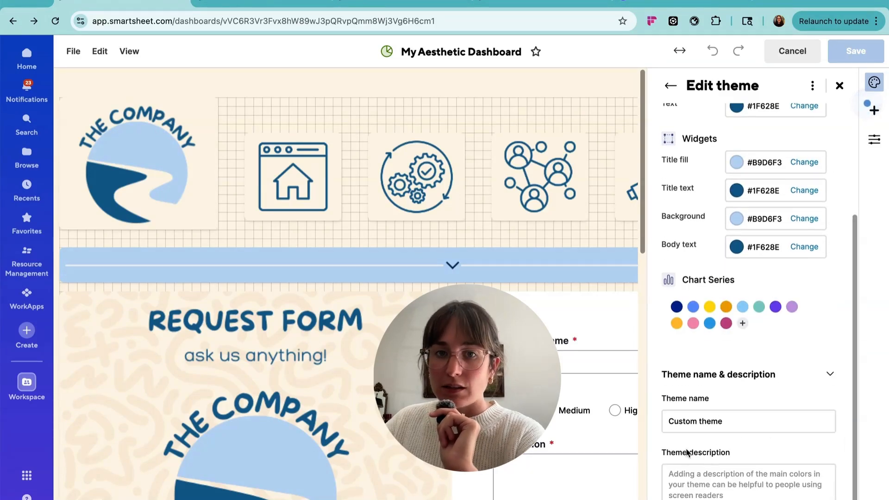
Review the custom theme's color, name and description settings, and return to the dashboard theme overview
{"action": "left_click", "coordinate": [828, 376]}
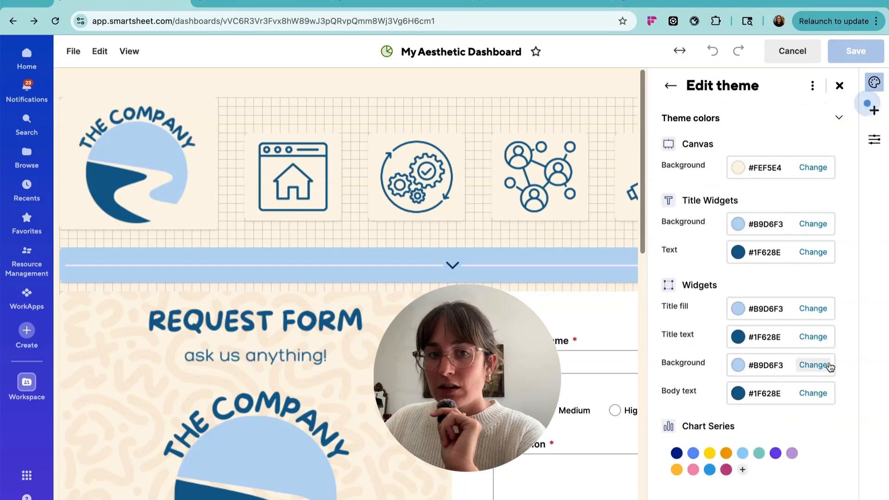
{"action": "scroll", "coordinate": [812, 411], "scroll_direction": "down", "scroll_amount": 5}
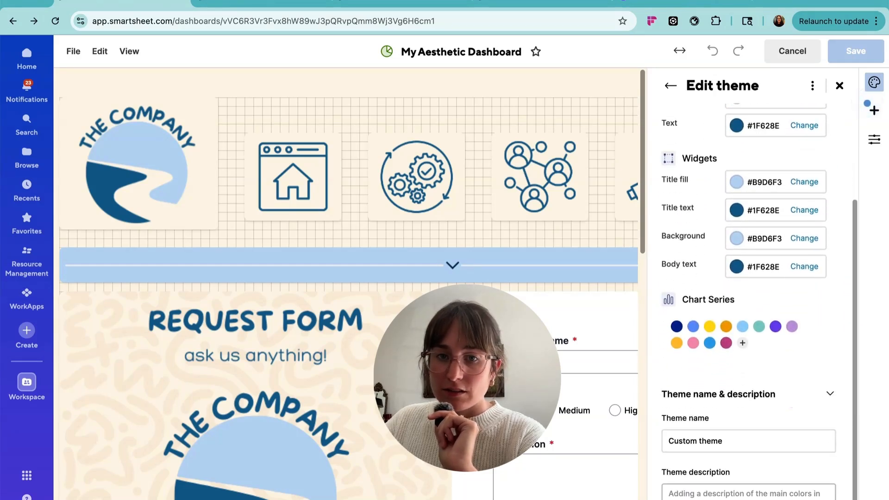
{"action": "left_click", "coordinate": [831, 375]}
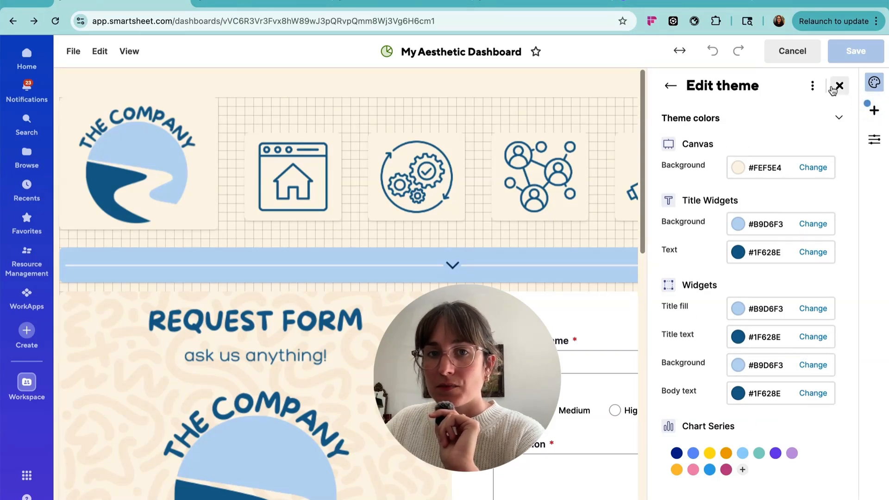
{"action": "left_click", "coordinate": [671, 86]}
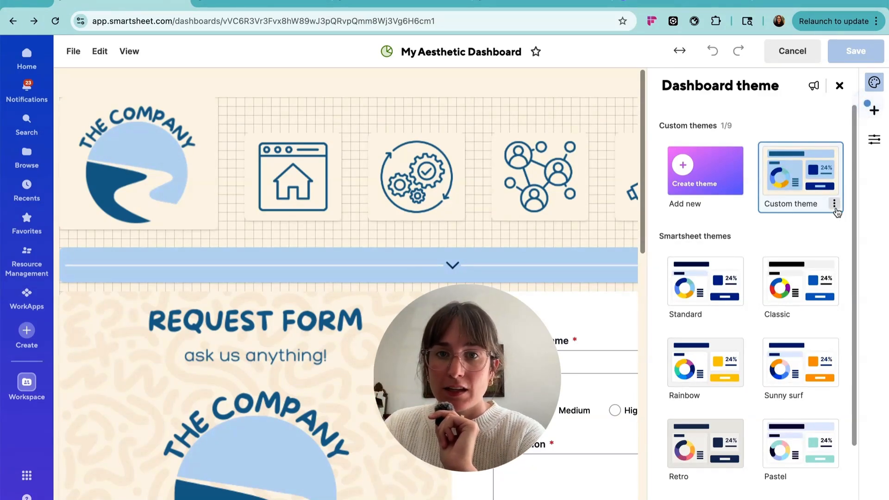
Examine the custom theme's duplicate and export options, the option to create a theme and the built-in Smartsheet themes
{"action": "left_click", "coordinate": [834, 207]}
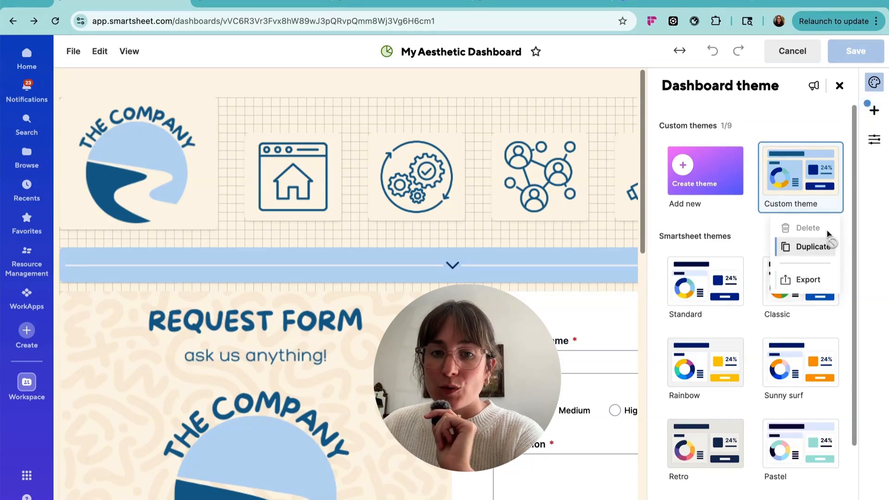
{"action": "left_click", "coordinate": [696, 181]}
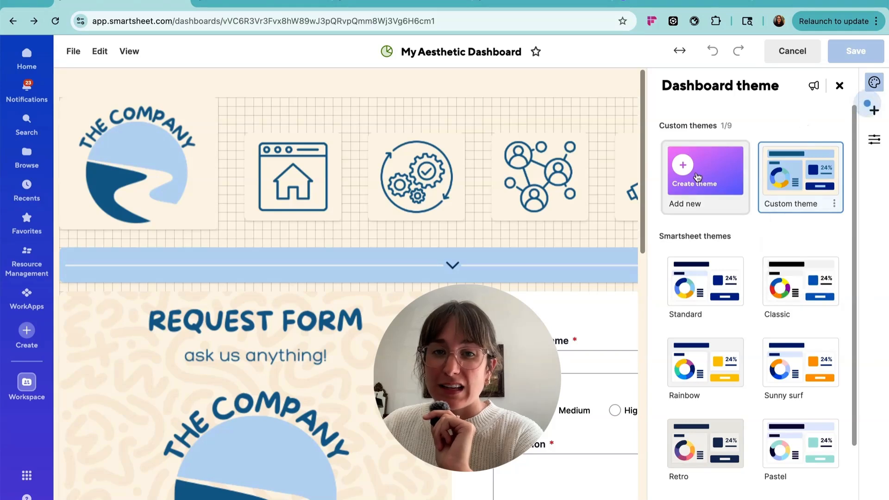
{"action": "left_click", "coordinate": [694, 183]}
{"action": "left_click", "coordinate": [804, 128]}
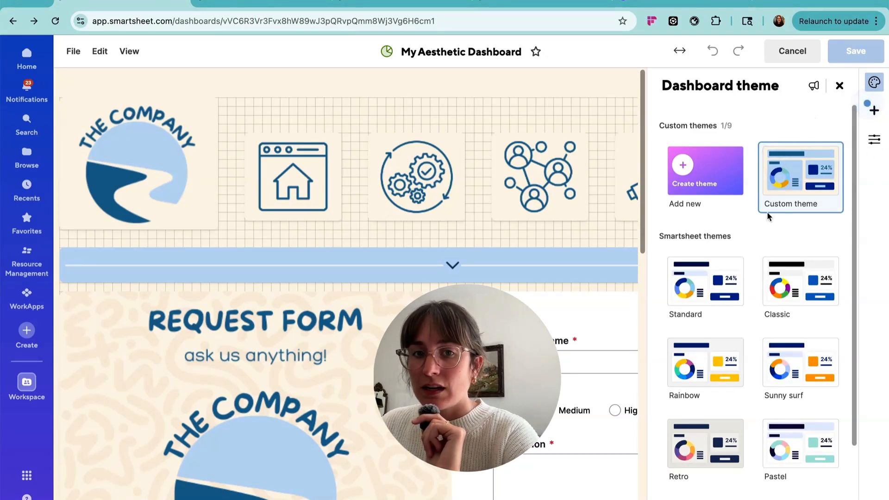
{"action": "scroll", "coordinate": [810, 253], "scroll_direction": "down", "scroll_amount": 2}
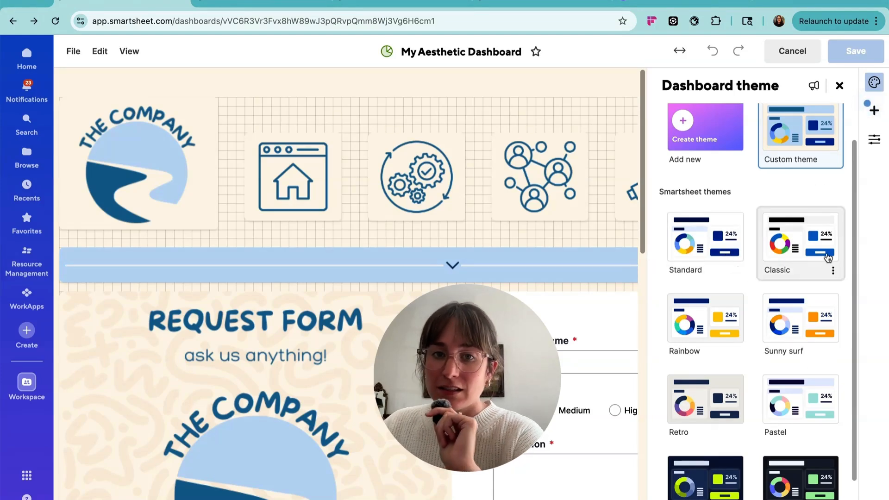
{"action": "scroll", "coordinate": [828, 266], "scroll_direction": "up", "scroll_amount": 2}
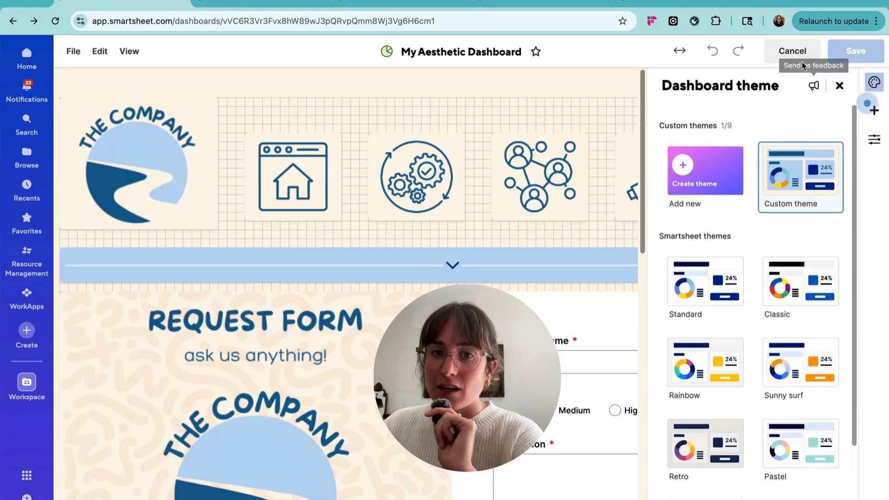
{"action": "left_click", "coordinate": [840, 86]}
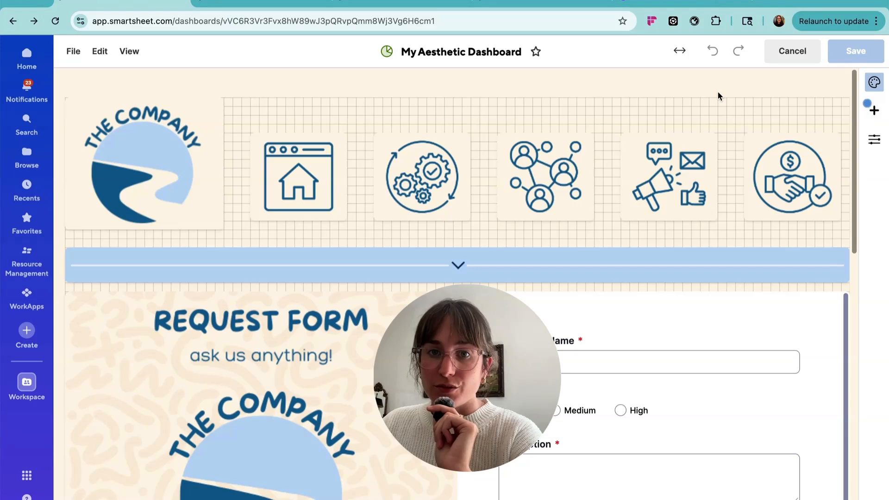
Select the divider widget below the icon row and compare it with the divider above the Status section
{"action": "left_click", "coordinate": [469, 263]}
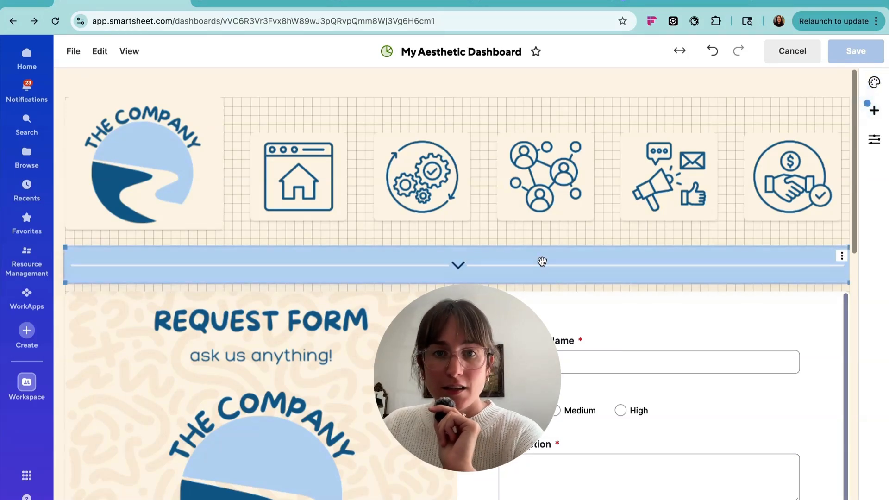
{"action": "scroll", "coordinate": [541, 259], "scroll_direction": "down", "scroll_amount": 9}
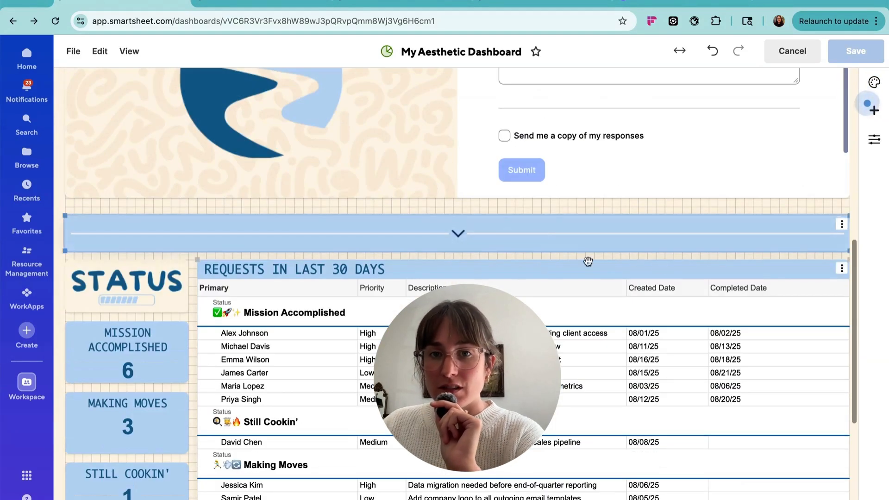
{"action": "scroll", "coordinate": [671, 245], "scroll_direction": "up", "scroll_amount": 9}
{"action": "left_click", "coordinate": [709, 235]}
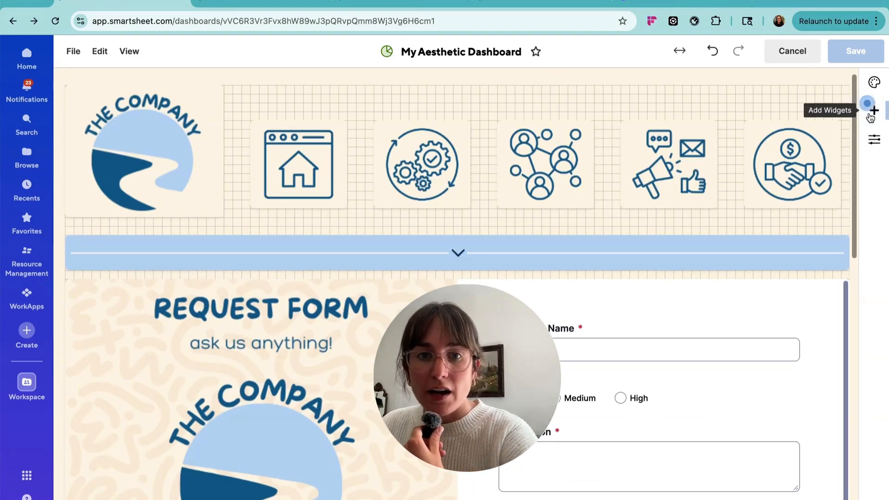
Check the widget types available to add against the divider widgets used on the dashboard
{"action": "left_click", "coordinate": [872, 111]}
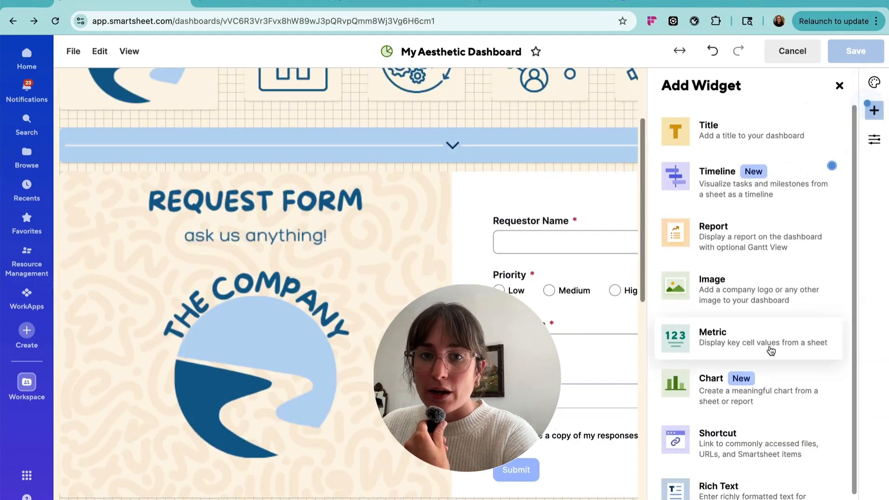
{"action": "scroll", "coordinate": [699, 385], "scroll_direction": "down", "scroll_amount": 1}
{"action": "scroll", "coordinate": [775, 141], "scroll_direction": "up", "scroll_amount": 1}
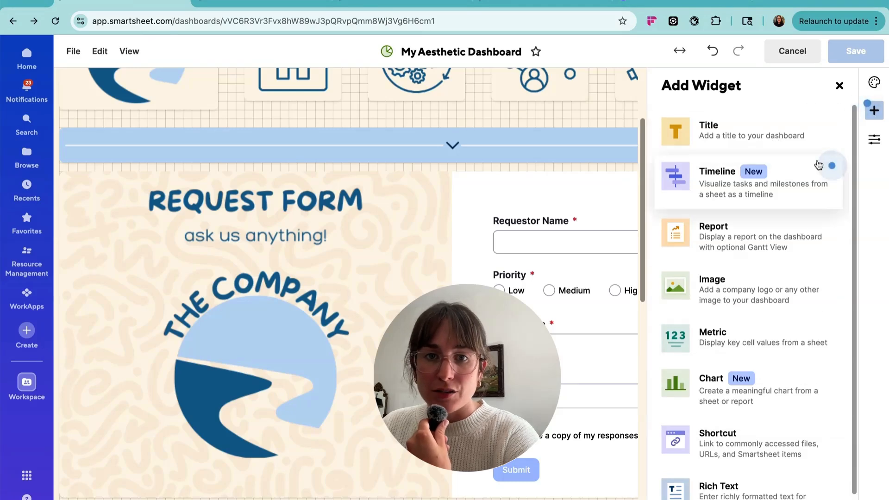
{"action": "left_click", "coordinate": [839, 86]}
{"action": "scroll", "coordinate": [601, 176], "scroll_direction": "down", "scroll_amount": 10}
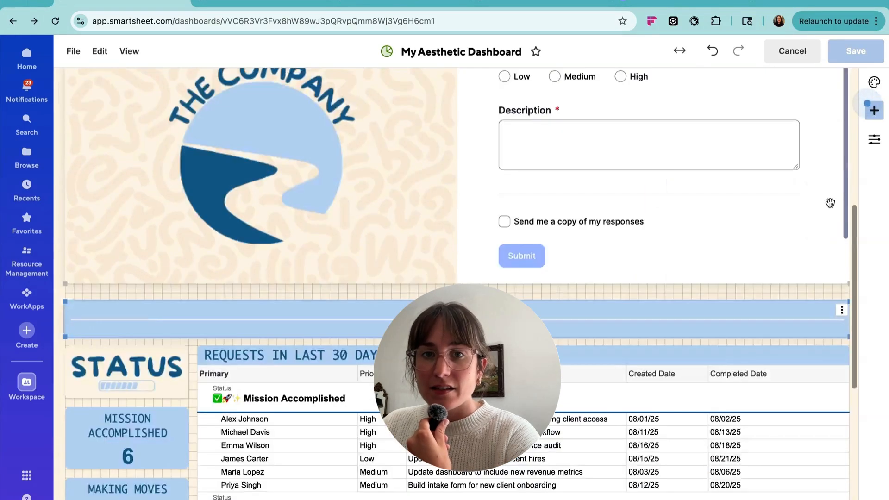
{"action": "scroll", "coordinate": [720, 178], "scroll_direction": "up", "scroll_amount": 10}
{"action": "scroll", "coordinate": [722, 178], "scroll_direction": "down", "scroll_amount": 10}
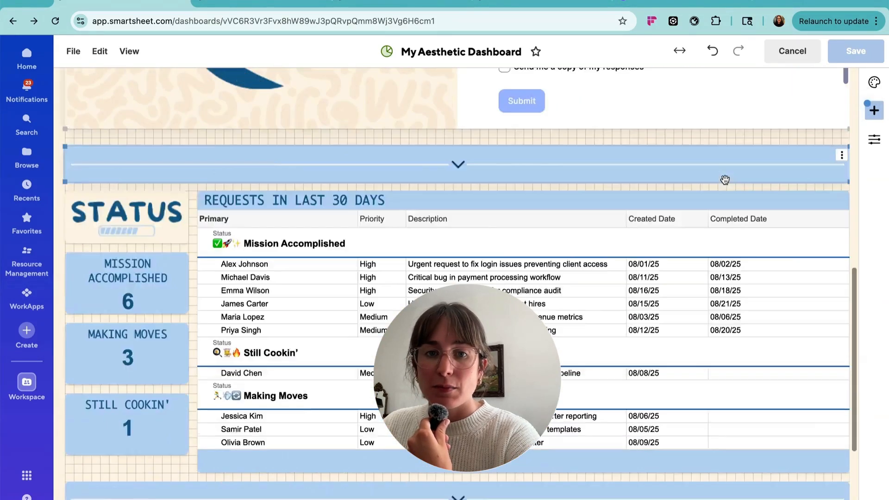
{"action": "scroll", "coordinate": [485, 233], "scroll_direction": "up", "scroll_amount": 3}
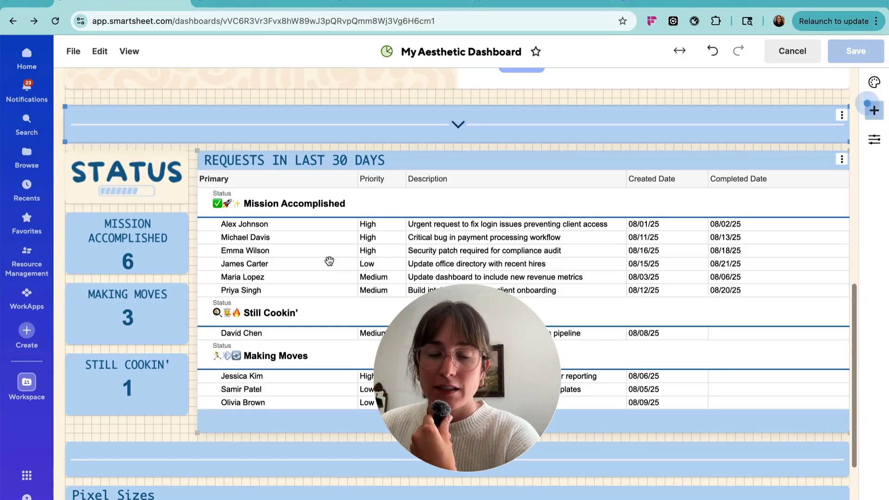
Open Dashboard - Project Dashboard from the Project Tracking workspace, inspect its divider widget in edit mode, and leave editing
{"action": "left_click", "coordinate": [287, 471]}
{"action": "left_click", "coordinate": [390, 114]}
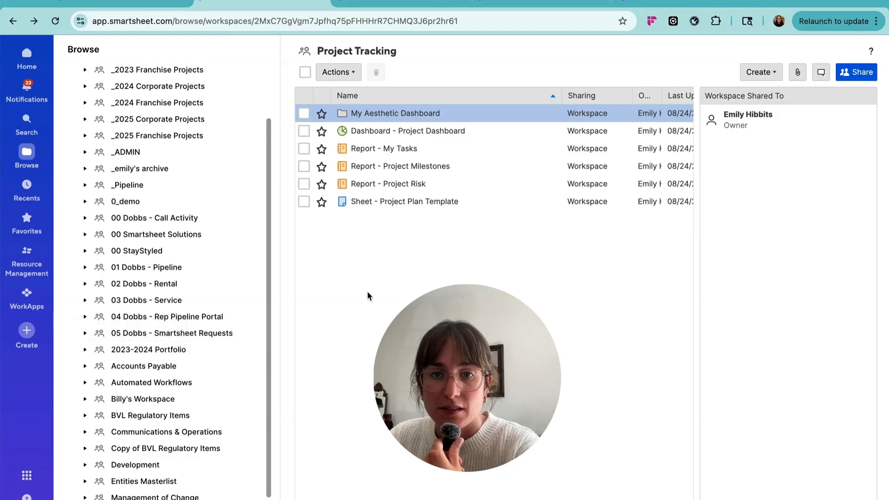
{"action": "left_click", "coordinate": [402, 130]}
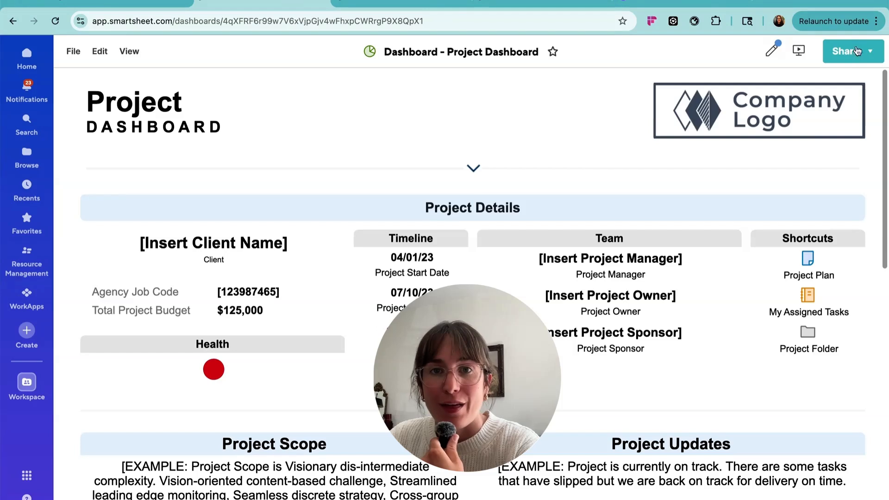
{"action": "left_click", "coordinate": [774, 50]}
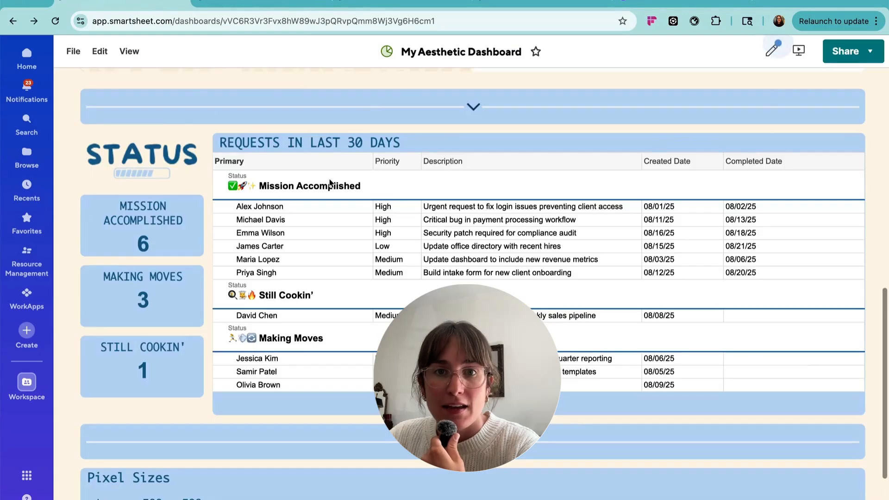
{"action": "scroll", "coordinate": [392, 235], "scroll_direction": "up", "scroll_amount": 2}
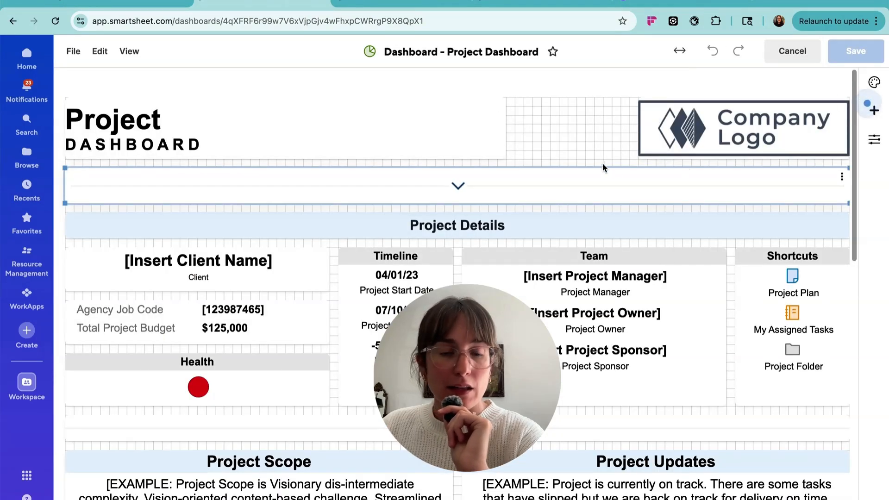
{"action": "left_click", "coordinate": [803, 55]}
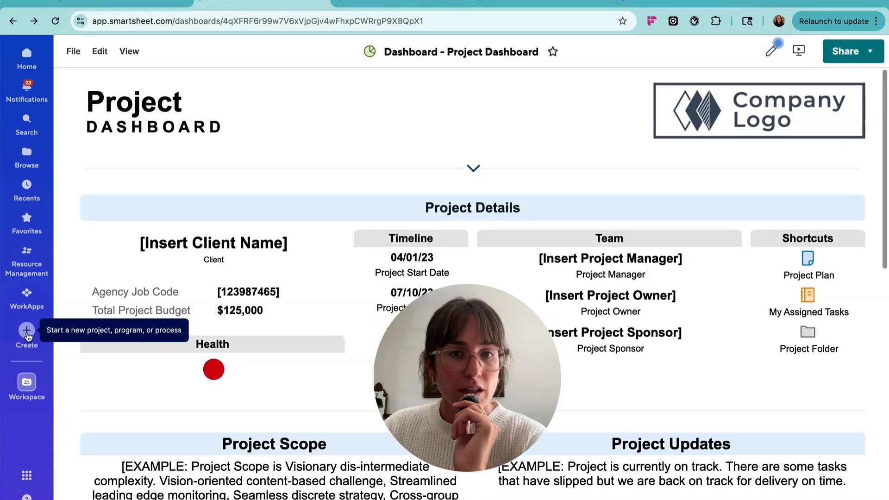
Browse the full template gallery and preview the Project Dashboard of the Project with Work Breakdown Schedule (WBS) template
{"action": "left_click", "coordinate": [26, 333]}
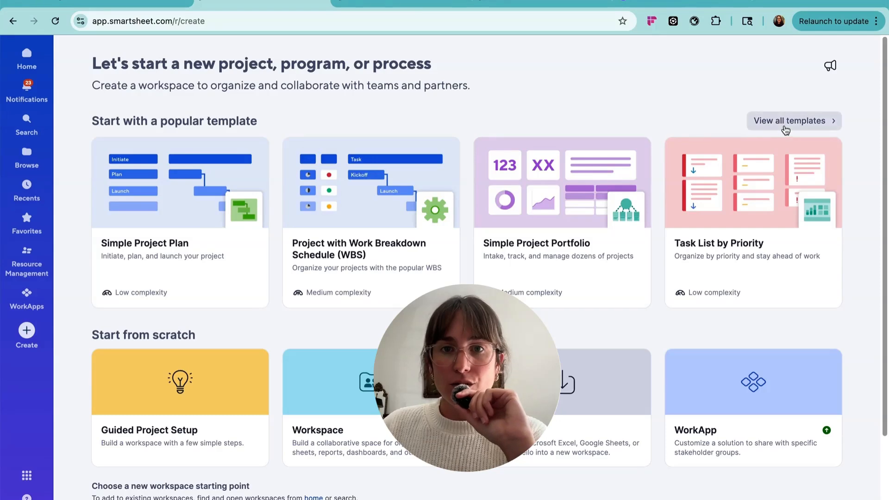
{"action": "left_click", "coordinate": [785, 121]}
{"action": "scroll", "coordinate": [793, 139], "scroll_direction": "down", "scroll_amount": 3}
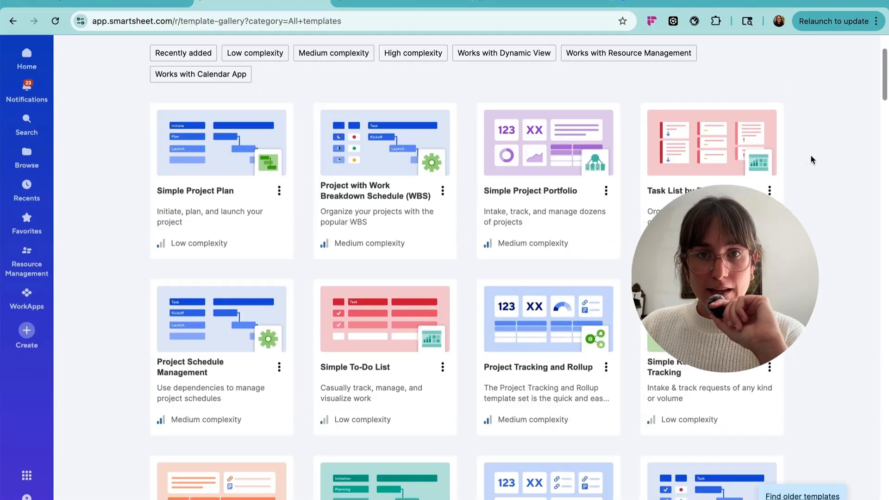
{"action": "left_click", "coordinate": [416, 158]}
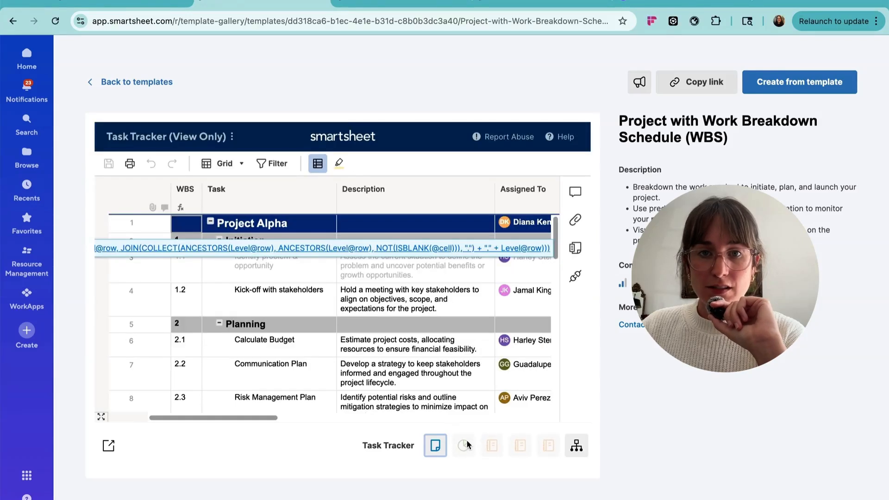
{"action": "left_click", "coordinate": [463, 445]}
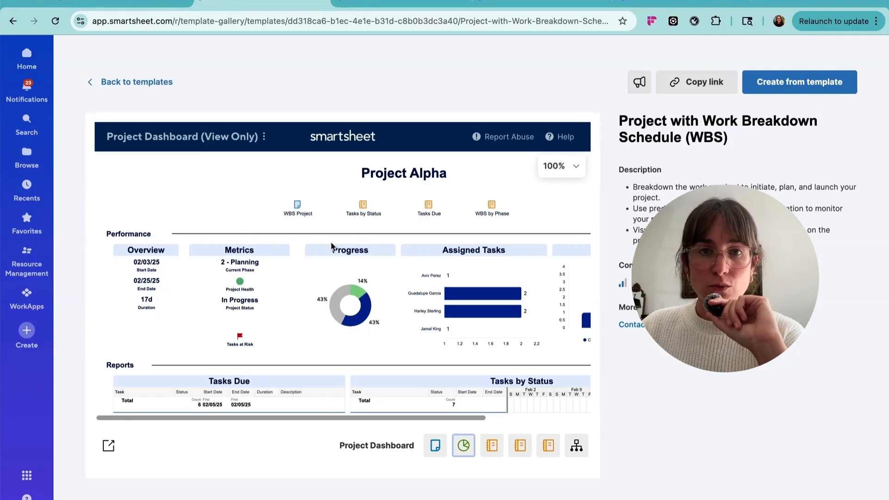
{"action": "scroll", "coordinate": [300, 306], "scroll_direction": "down", "scroll_amount": 5}
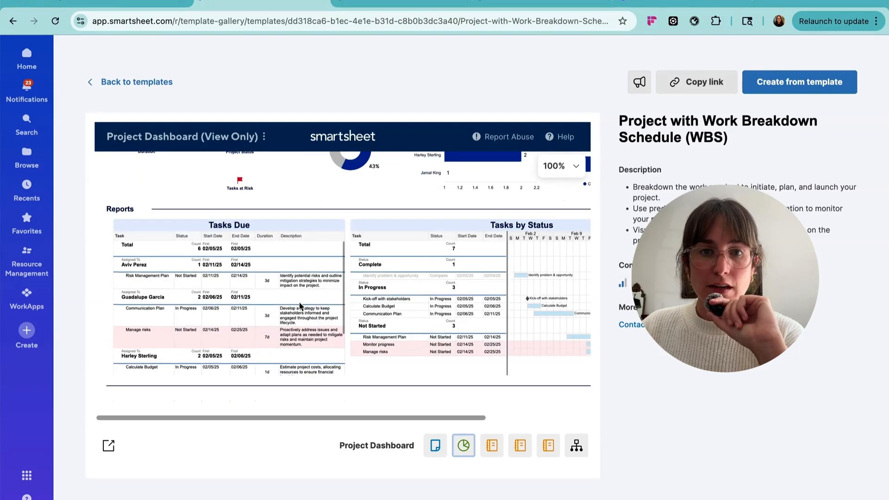
{"action": "left_click", "coordinate": [136, 74]}
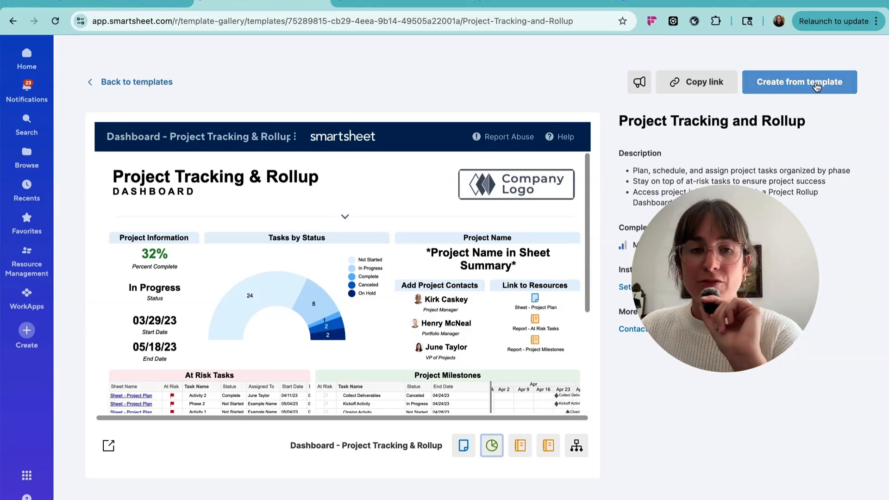
Reopen Dashboard - Project Dashboard from the Project Tracking workspace for editing
{"action": "left_click", "coordinate": [27, 160]}
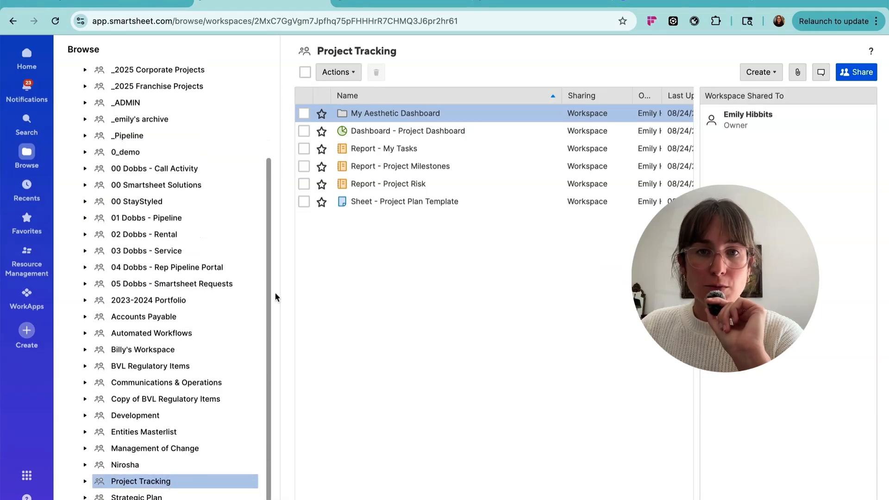
{"action": "left_click", "coordinate": [384, 131]}
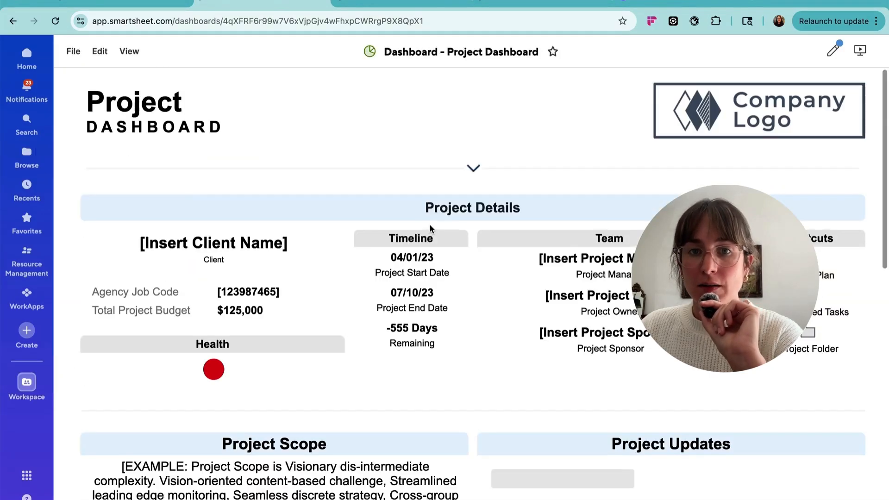
{"action": "left_click", "coordinate": [771, 51]}
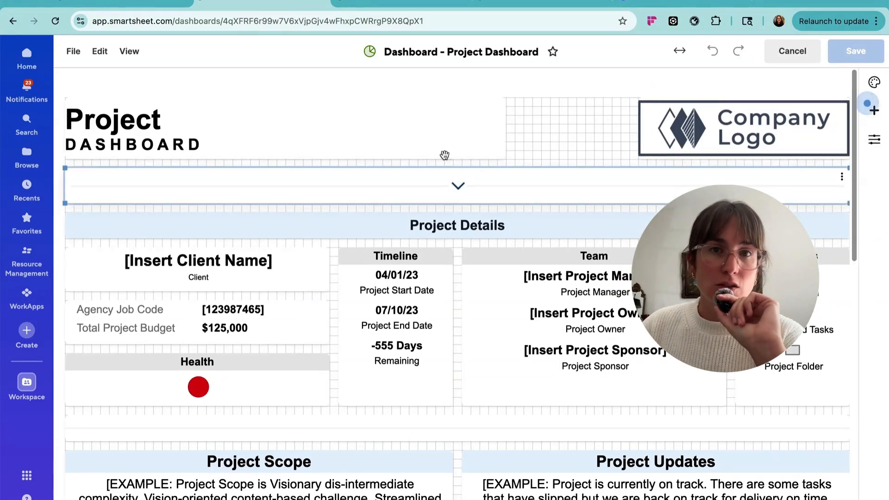
Copy the template dashboard's divider widget into My Aesthetic Dashboard, directly above the Status section
{"action": "left_click", "coordinate": [132, 4]}
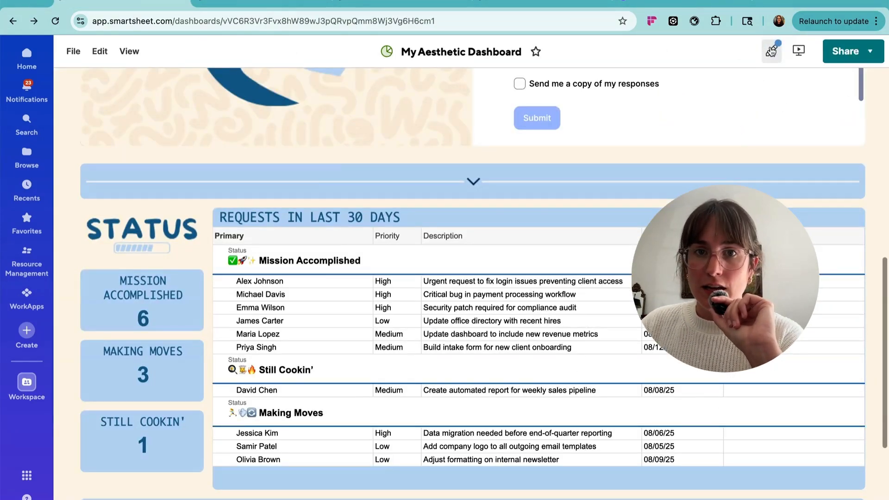
{"action": "left_click", "coordinate": [771, 51]}
{"action": "right_click", "coordinate": [405, 201]}
{"action": "left_click", "coordinate": [422, 284]}
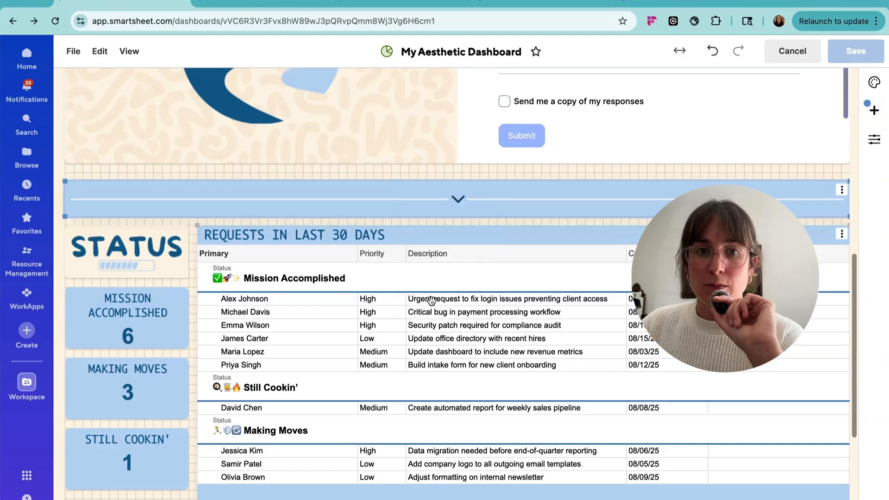
{"action": "key", "text": "super+v"}
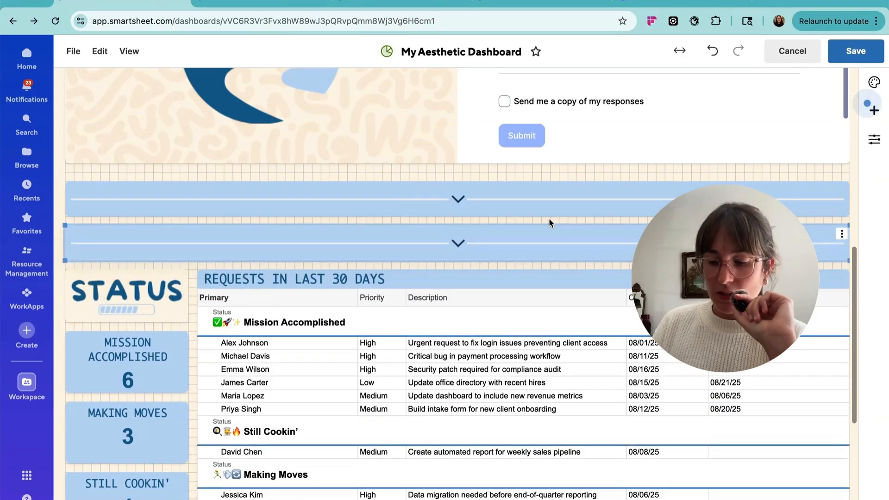
Delete the extra pasted divider above the Status section and undo the layout changes made to fit it
{"action": "key", "text": "BackSpace"}
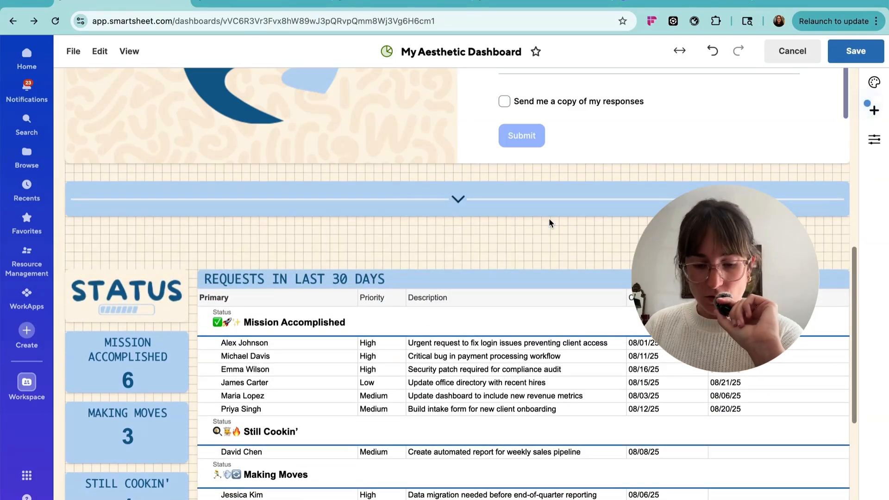
{"action": "key", "text": "super+z"}
{"action": "key", "text": "super+z"}
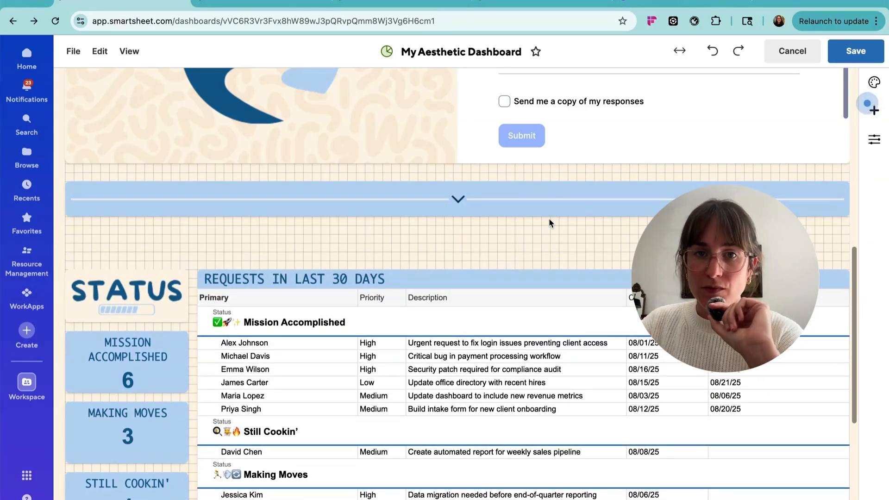
{"action": "key", "text": "super+z"}
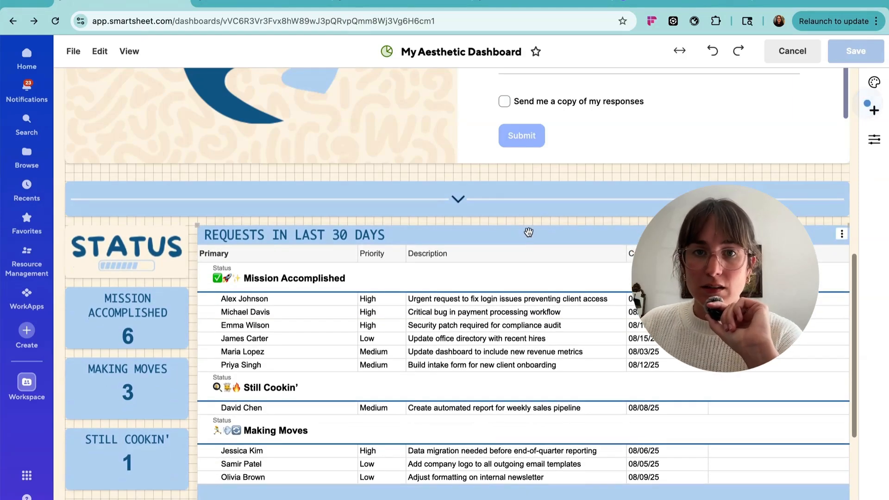
View the available widget types, look over the finished dashboard layout from header to Status section, and leave editing without saving
{"action": "scroll", "coordinate": [668, 142], "scroll_direction": "up", "scroll_amount": 10}
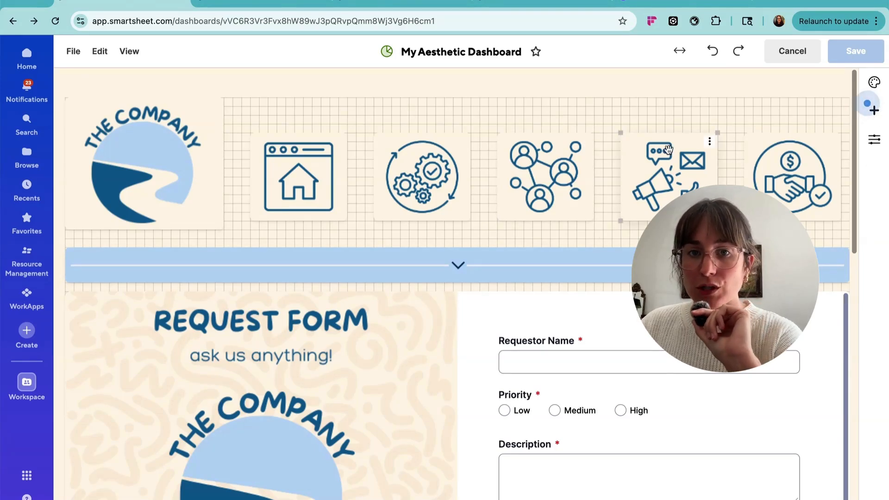
{"action": "left_click", "coordinate": [874, 110]}
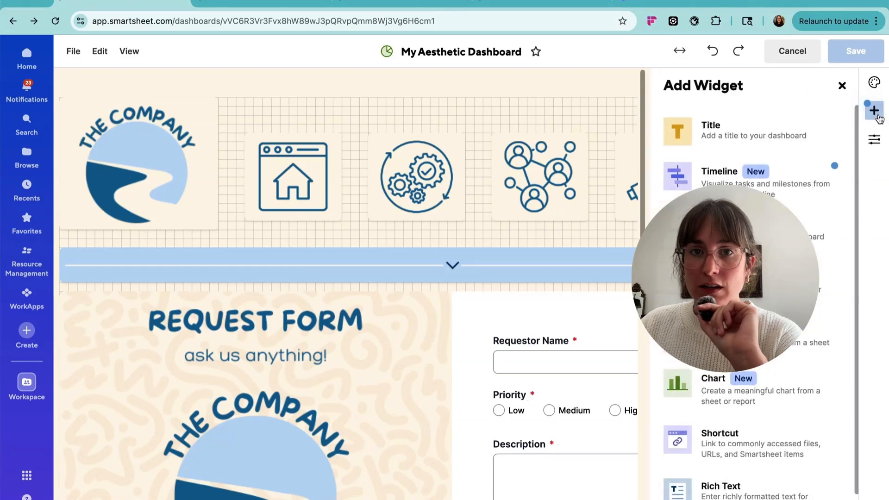
{"action": "left_click", "coordinate": [839, 87]}
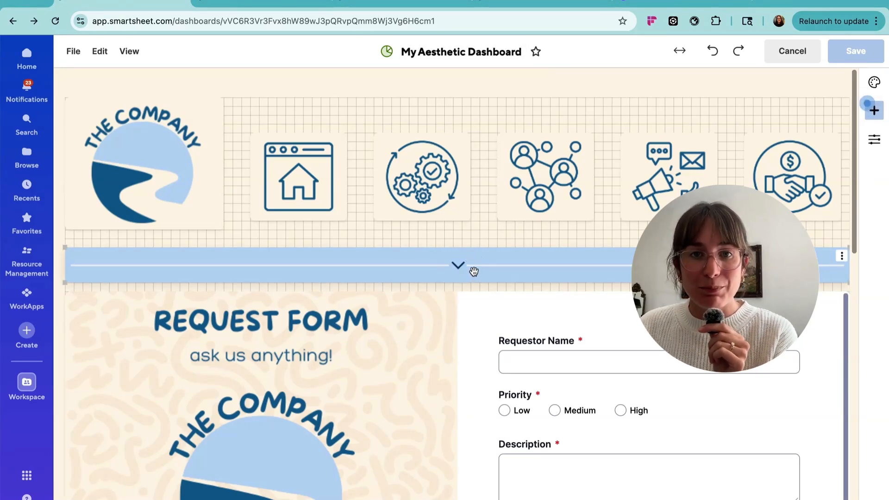
{"action": "scroll", "coordinate": [519, 271], "scroll_direction": "down", "scroll_amount": 15}
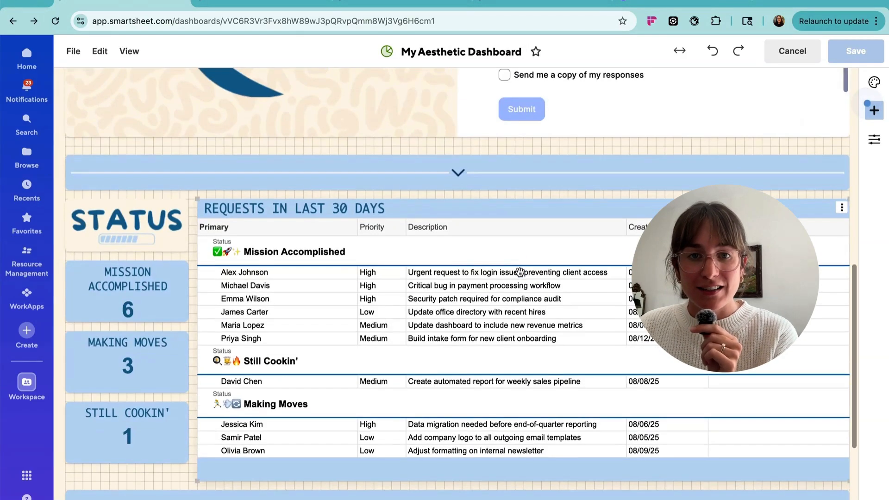
{"action": "scroll", "coordinate": [520, 271], "scroll_direction": "up", "scroll_amount": 15}
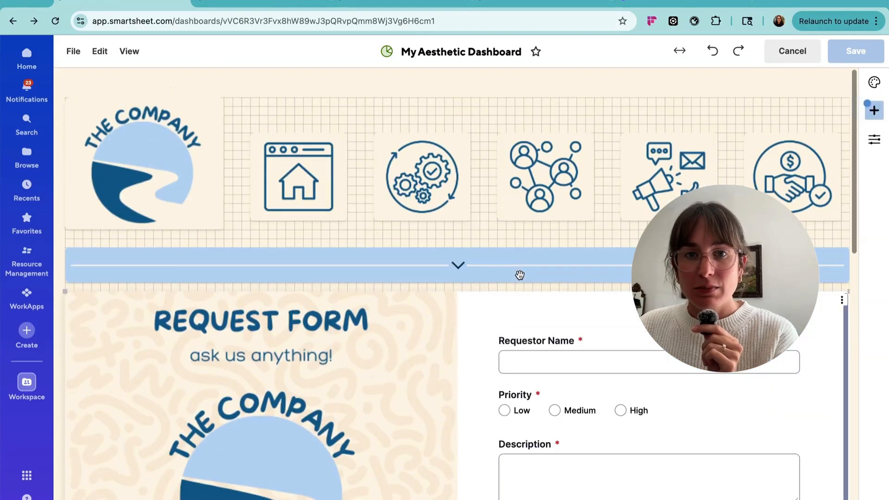
{"action": "left_click", "coordinate": [793, 52]}
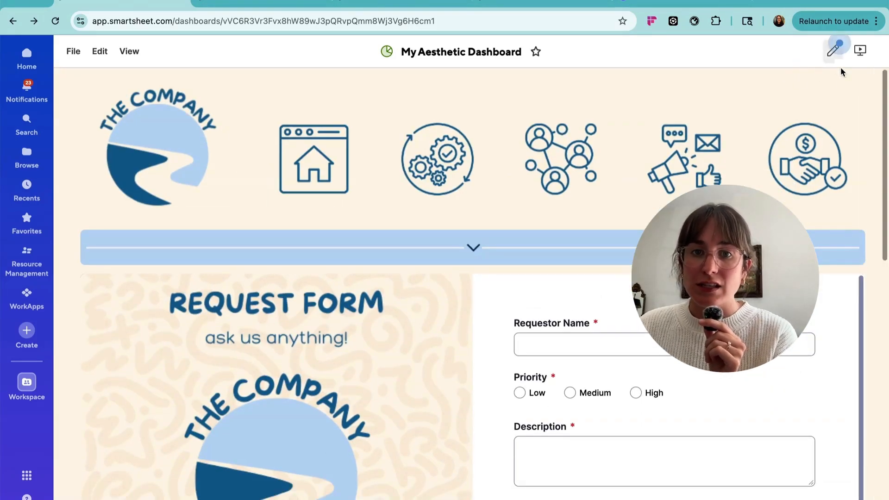